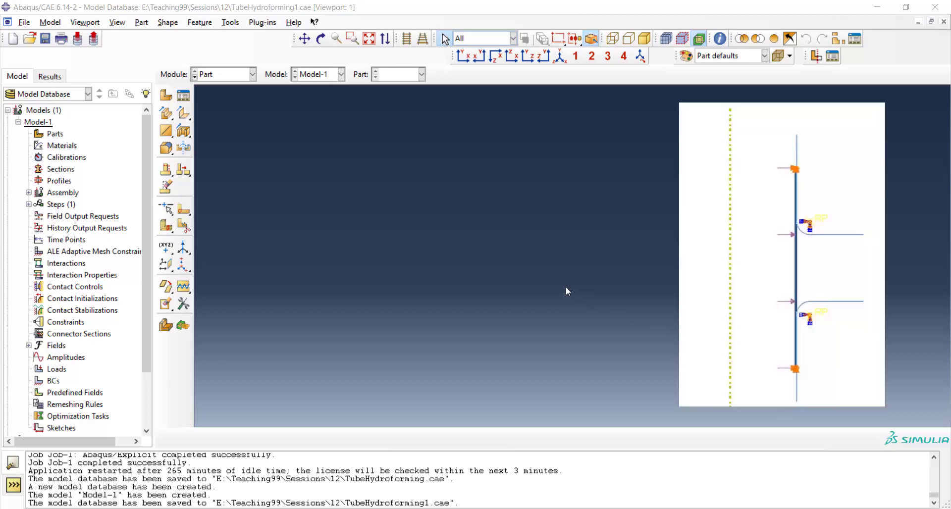
Start a new deformable part named 'tube' with an approximate sketch size of 30
left_click(166, 94)
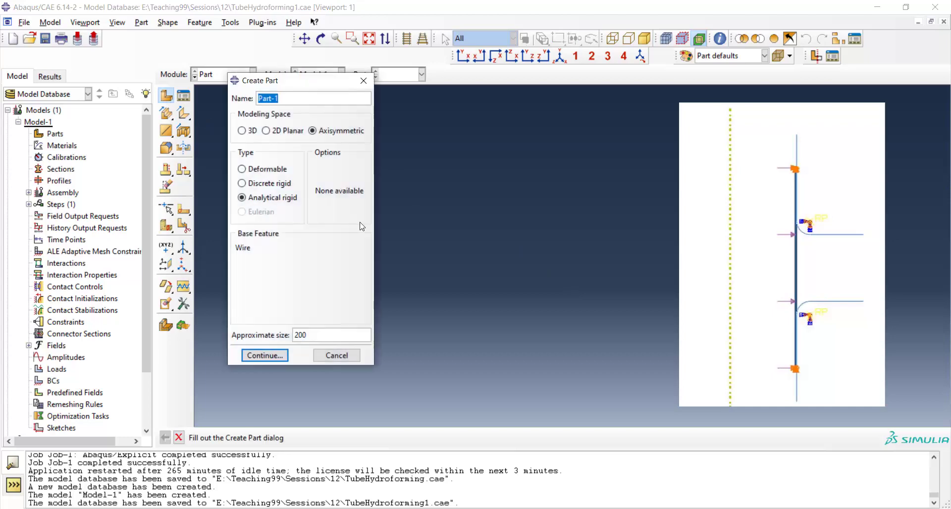
type("tube")
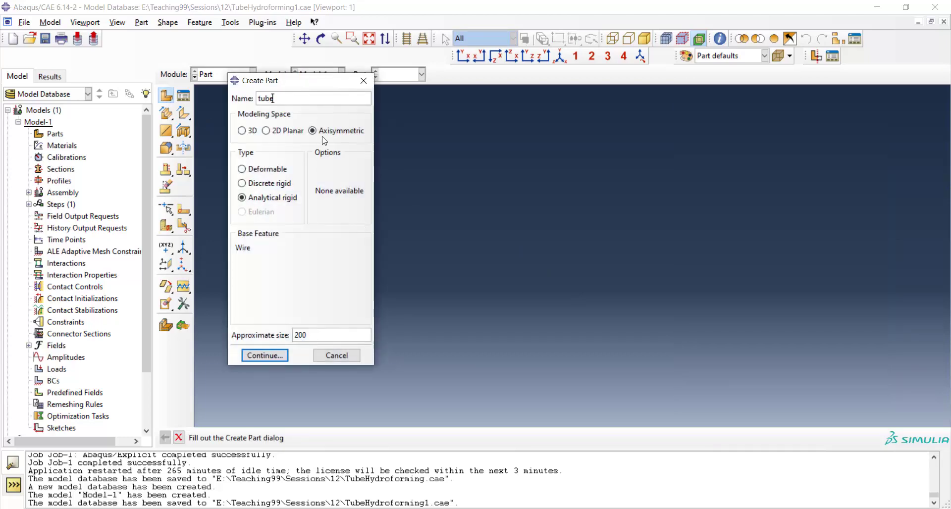
left_click(256, 169)
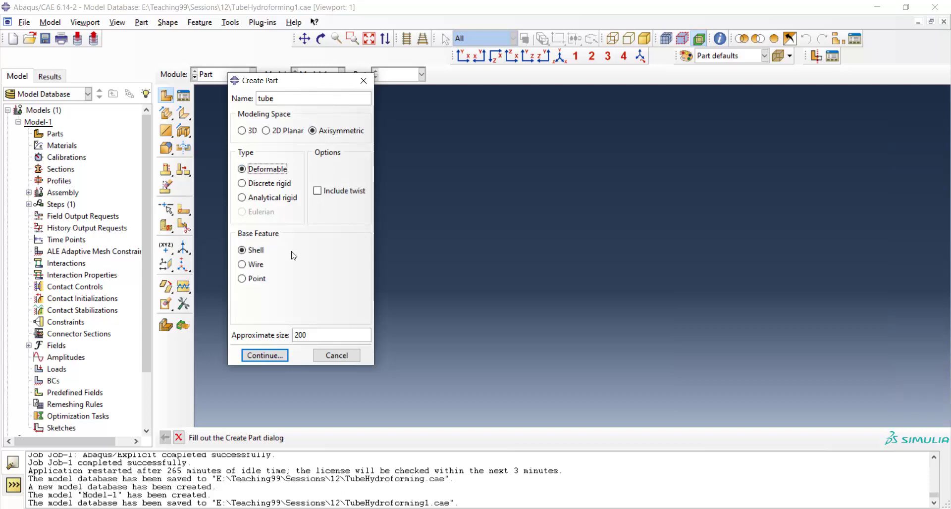
double_click(315, 335)
type("30")
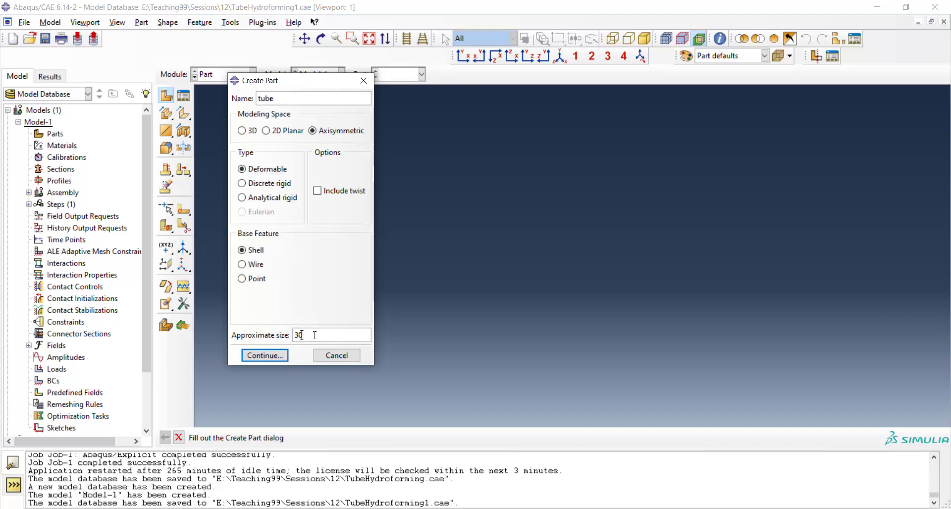
left_click(264, 355)
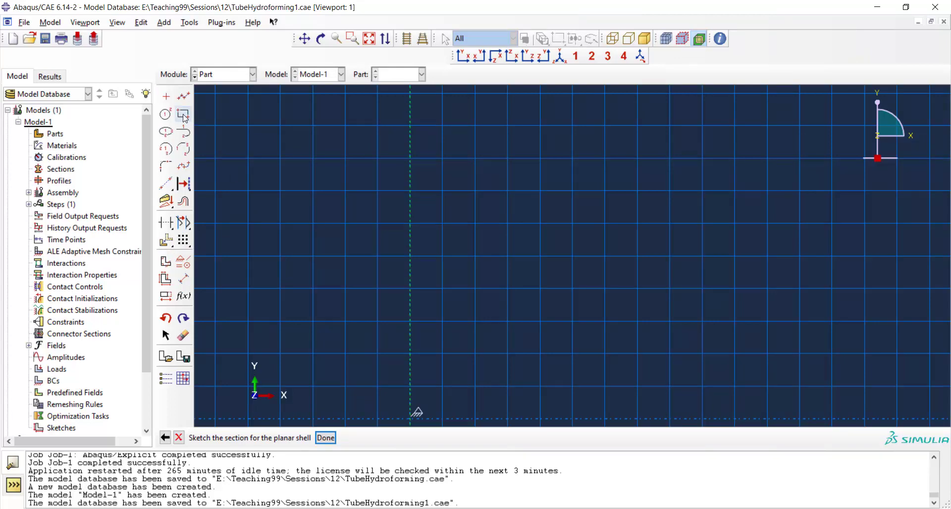
Draw a thin rectangle and dimension its edge 10 from the axis
left_click(184, 115)
left_click(549, 117)
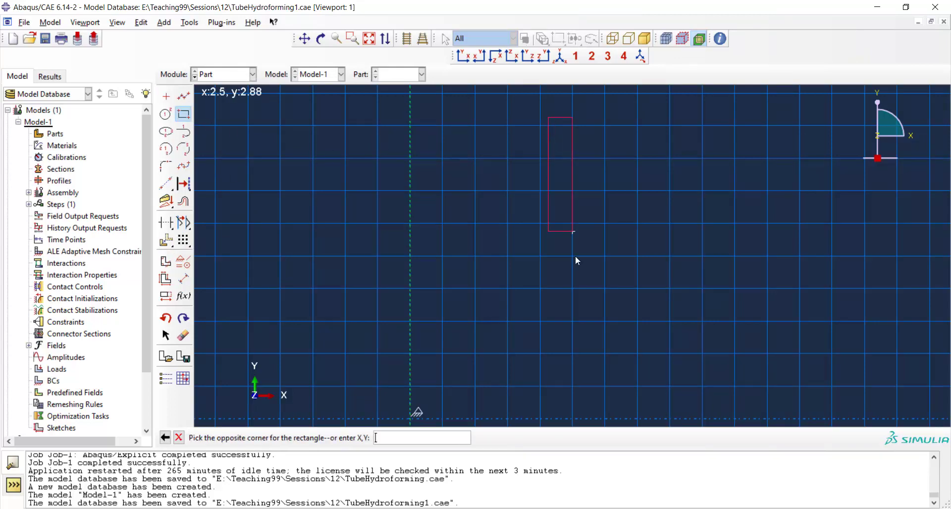
left_click(564, 402)
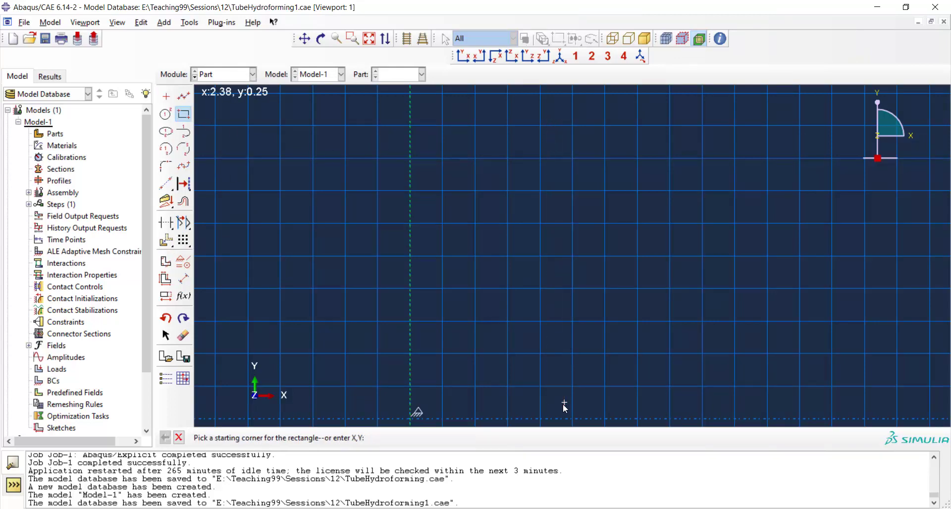
left_click(184, 278)
left_click(564, 269)
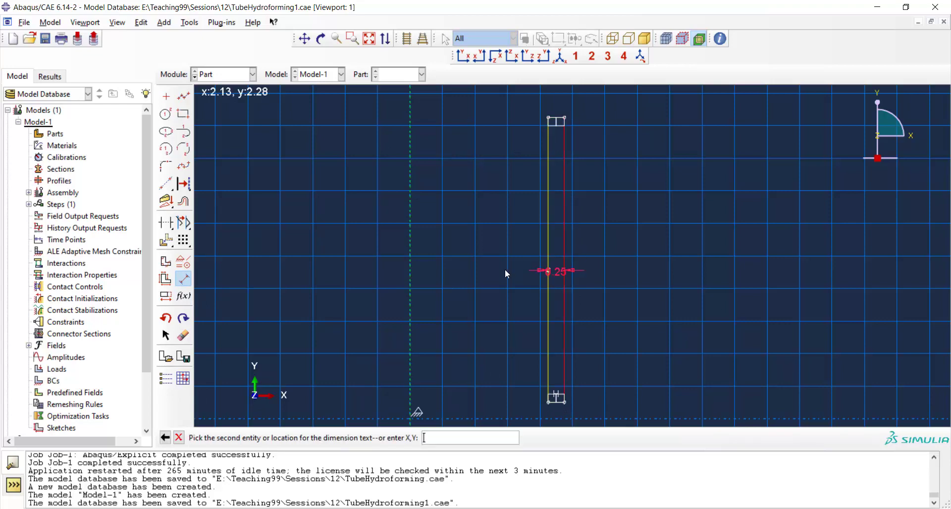
left_click(411, 273)
left_click(442, 278)
type("10")
key("Return")
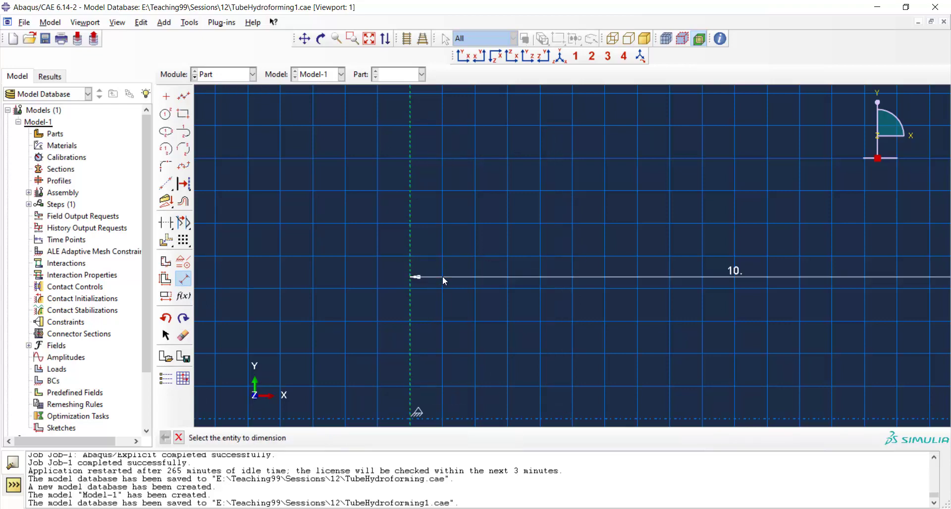
Dimension the rectangle's height to 30
left_click(369, 39)
left_click(686, 213)
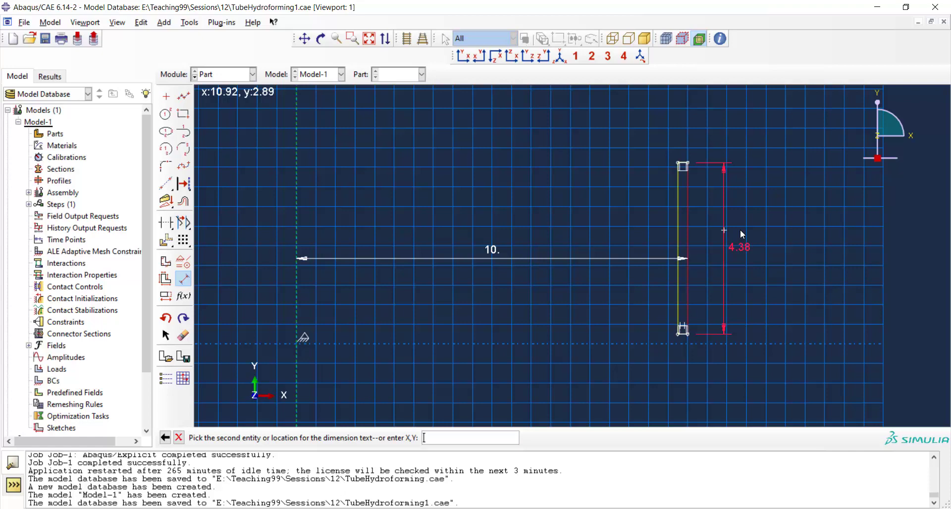
left_click(742, 230)
type("10")
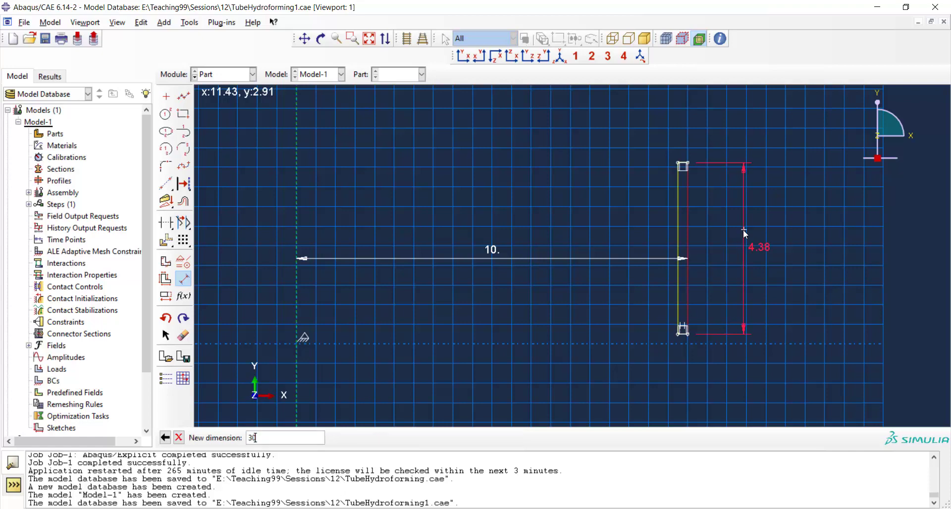
key("Return")
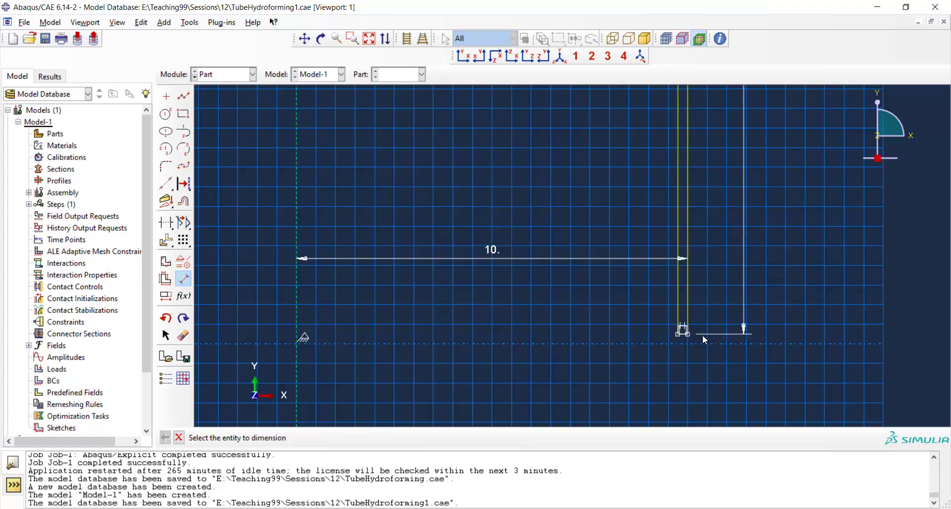
Dimension the wall thickness to 0.25 and finish the tube sketch
left_click(688, 334)
left_click(677, 333)
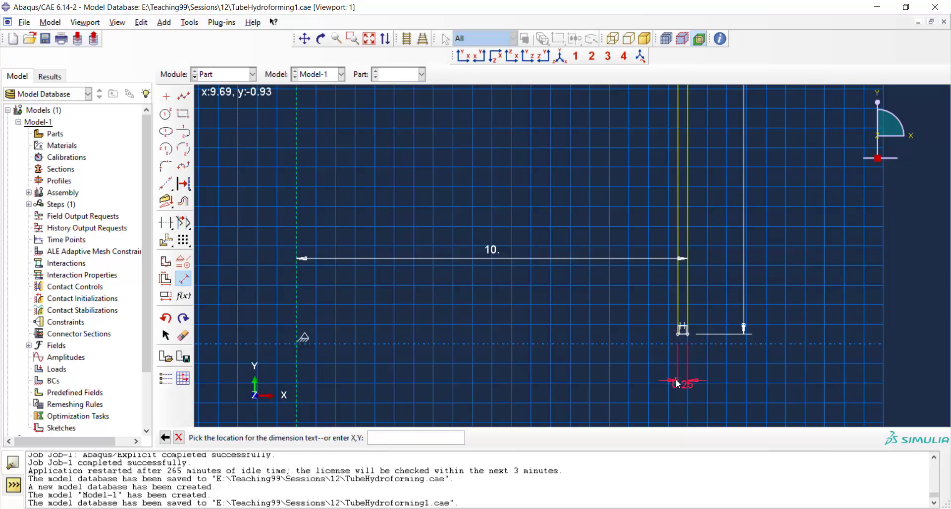
left_click(677, 383)
key("Return")
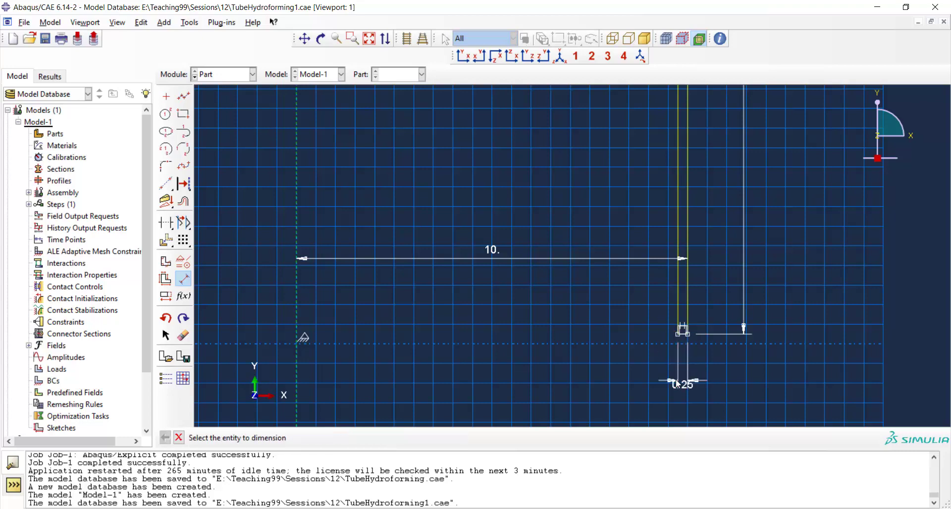
left_click(369, 38)
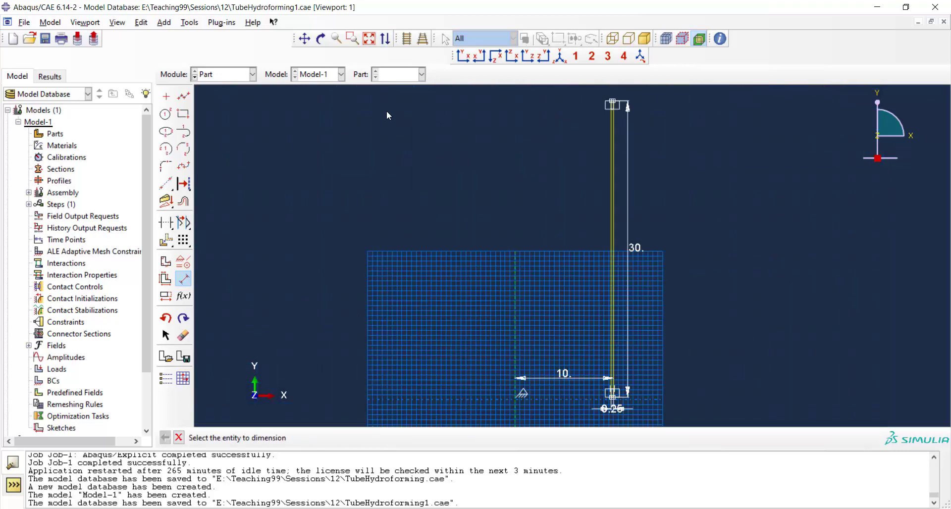
left_click(179, 437)
left_click(325, 438)
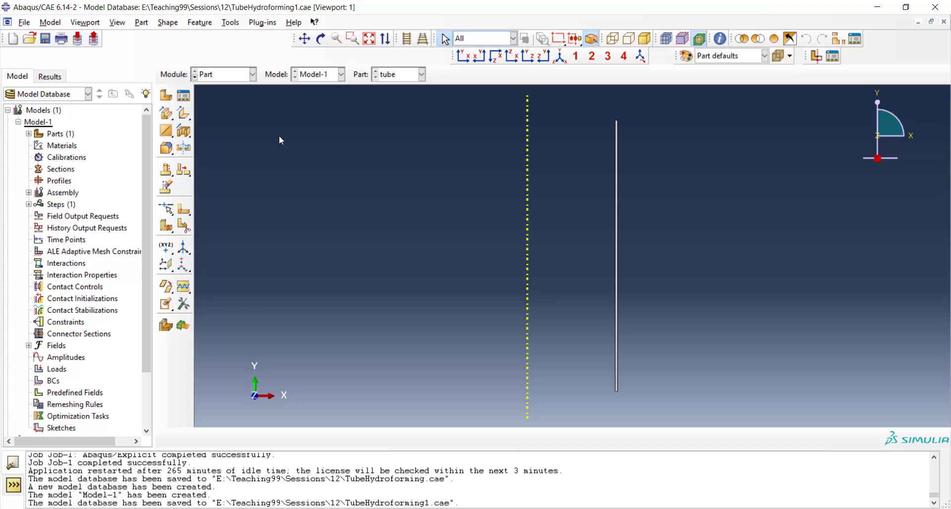
Start a new analytical rigid part named DieUpper
left_click(166, 95)
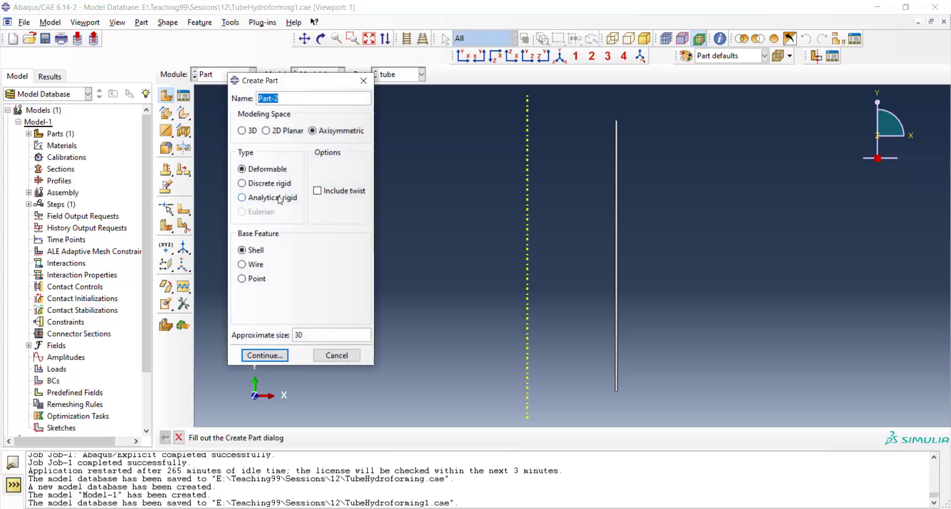
type("Die_")
type("pper")
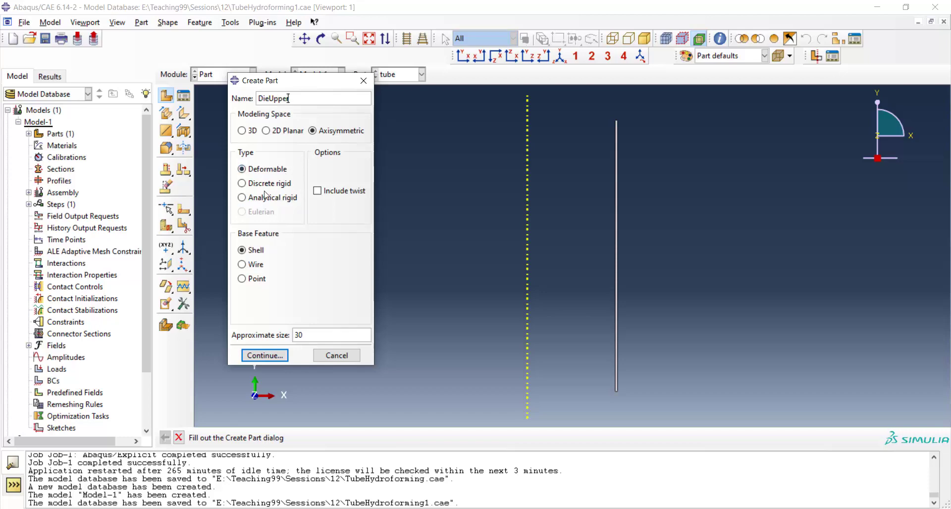
left_click(260, 200)
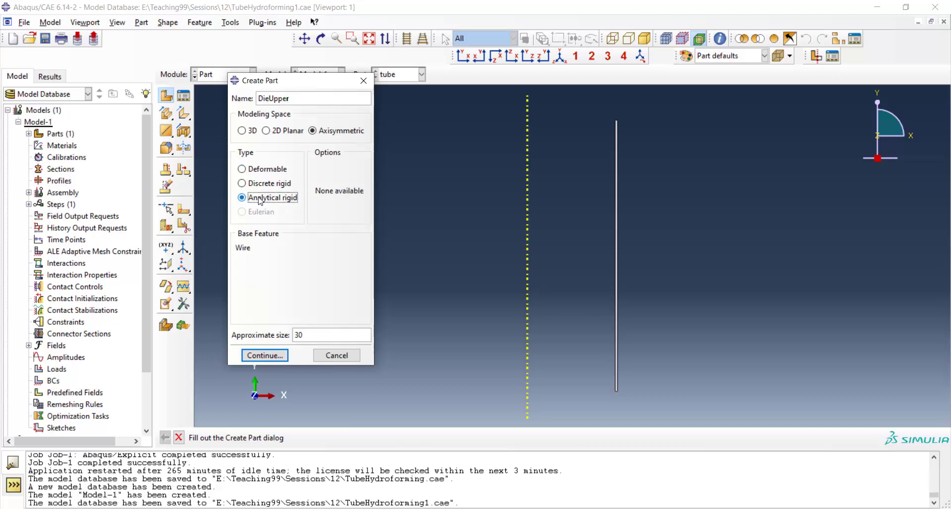
left_click(262, 351)
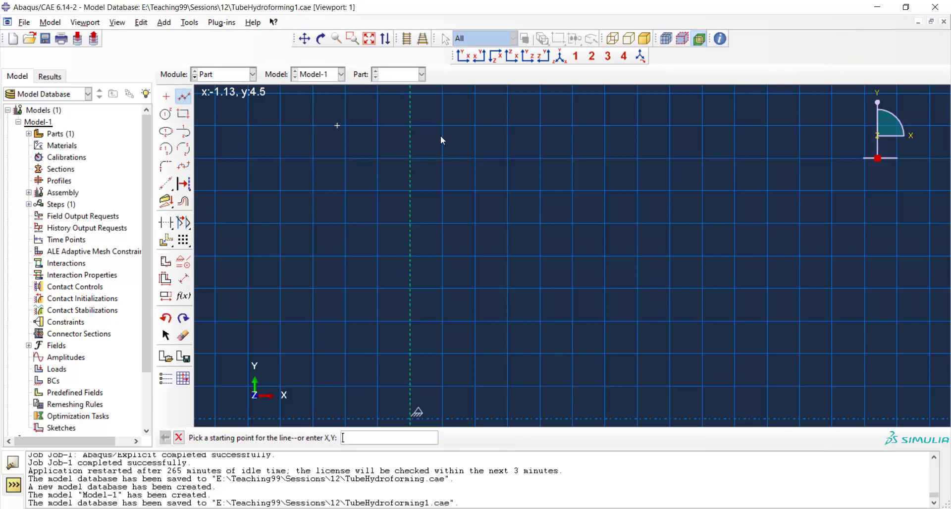
Draw the upper die's vertical and horizontal lines and round their corner with an R2 fillet
left_click(637, 133)
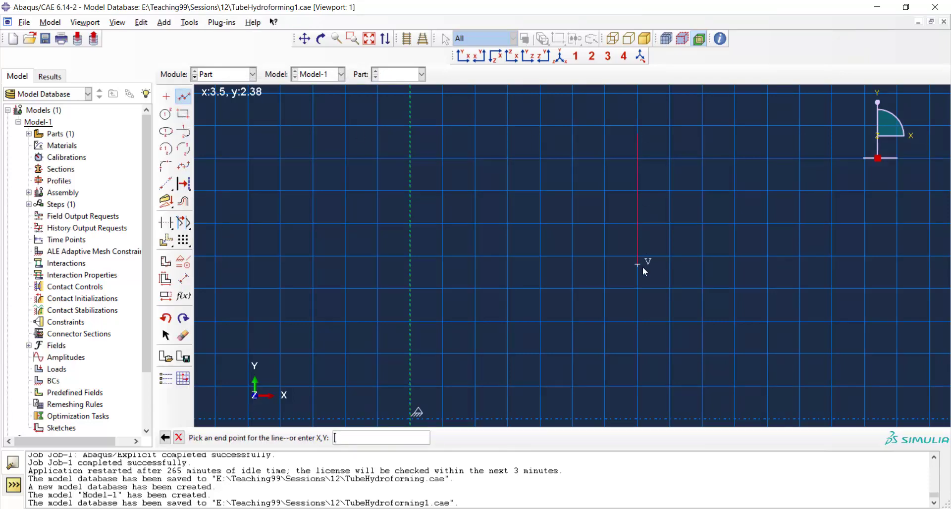
left_click(643, 281)
left_click(782, 278)
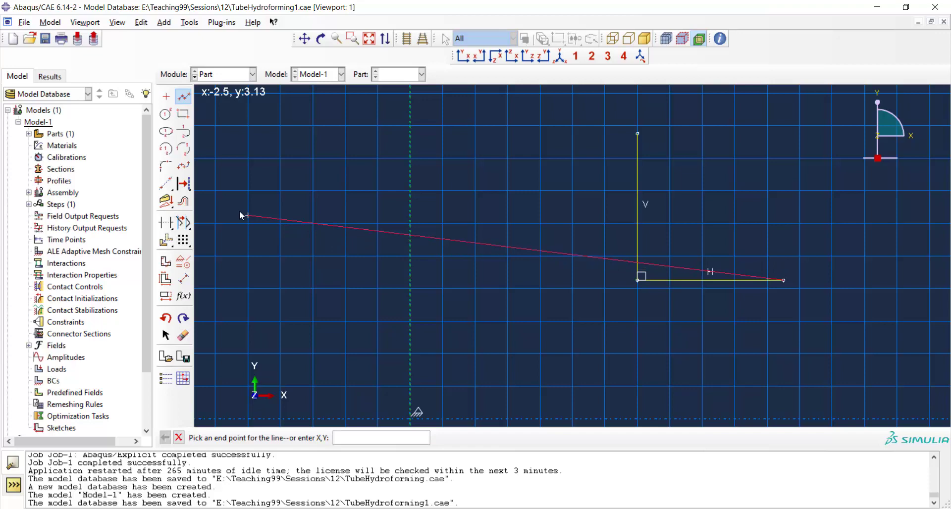
left_click(166, 167)
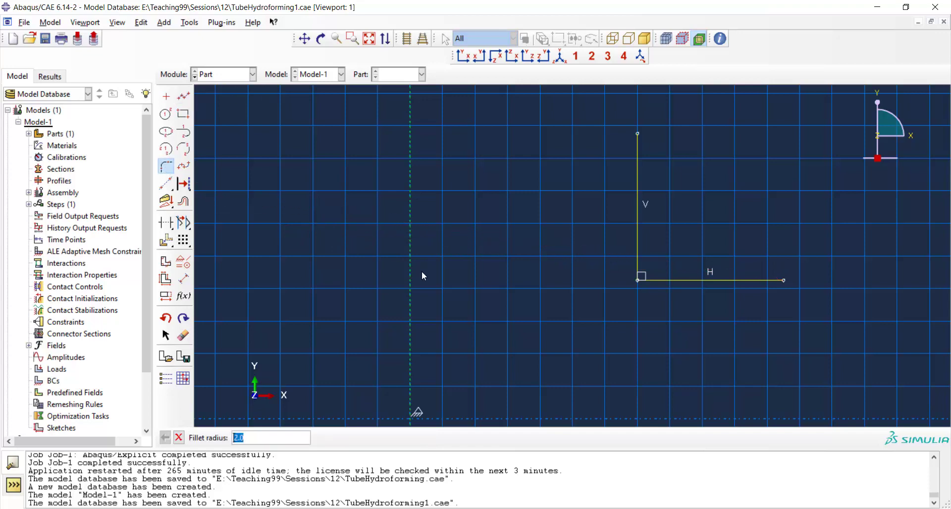
key("Return")
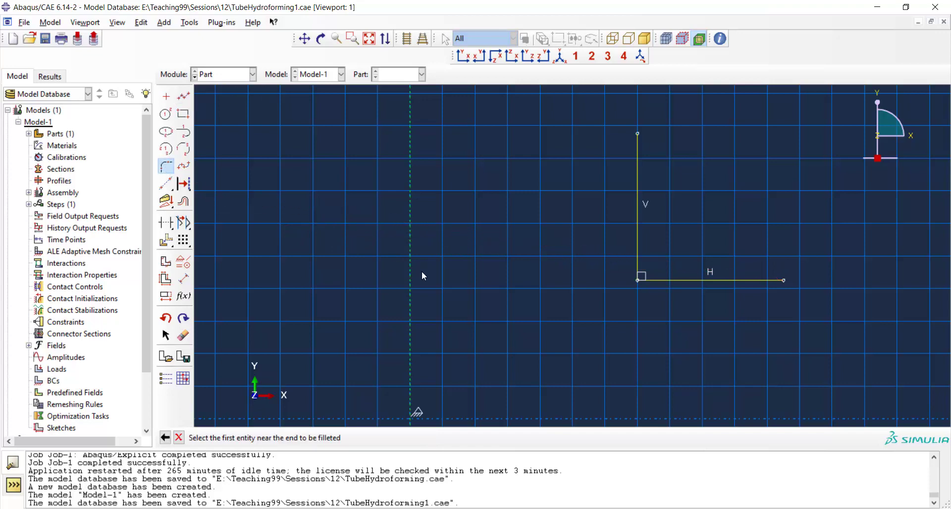
left_click(638, 256)
left_click(659, 280)
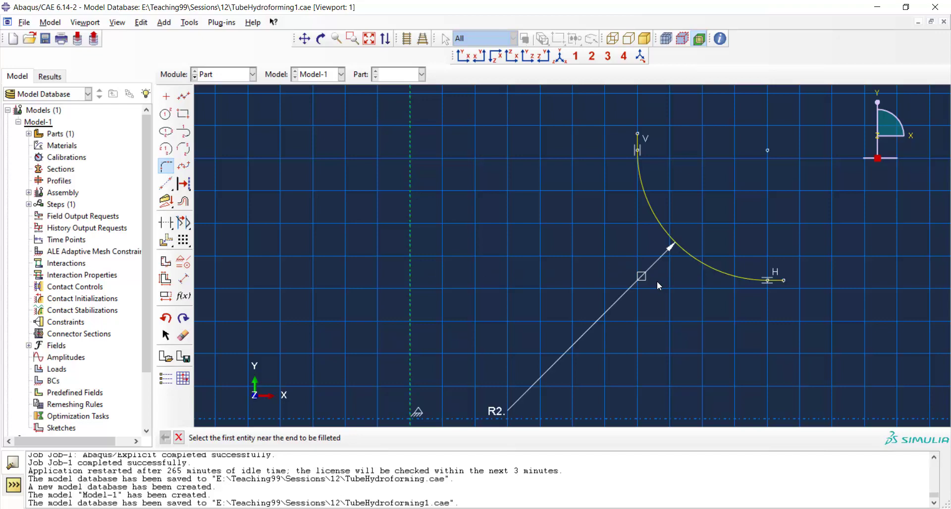
scroll(501, 333, "up", 3)
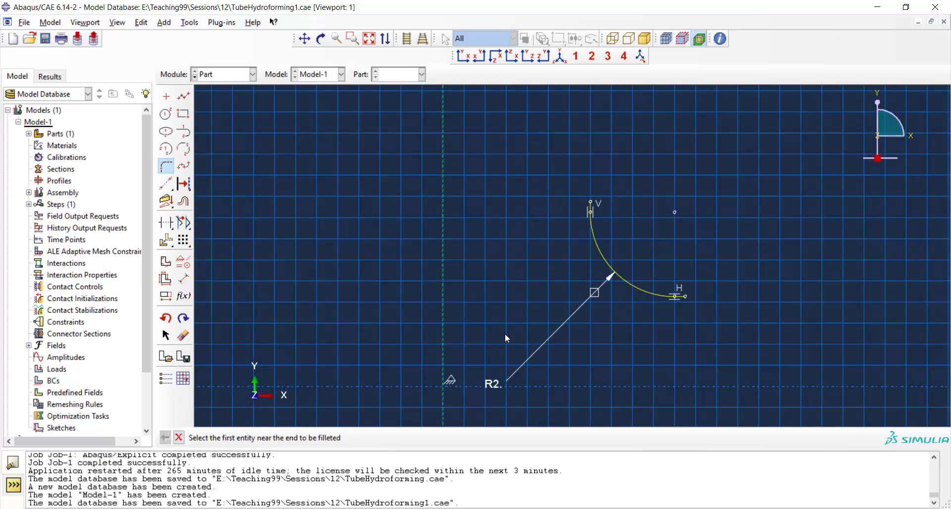
Dimension the die's vertical leg to 10 and its horizontal leg to 10
left_click(184, 279)
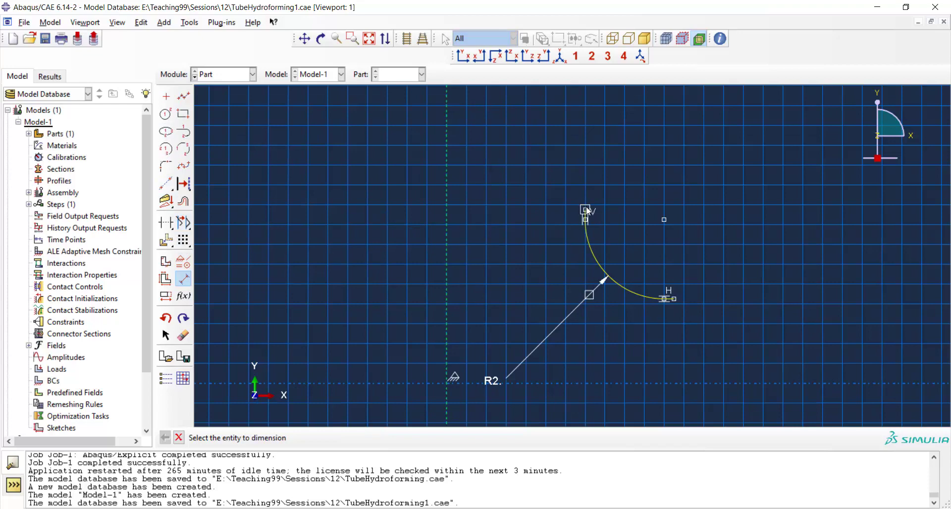
left_click(585, 210)
left_click(674, 300)
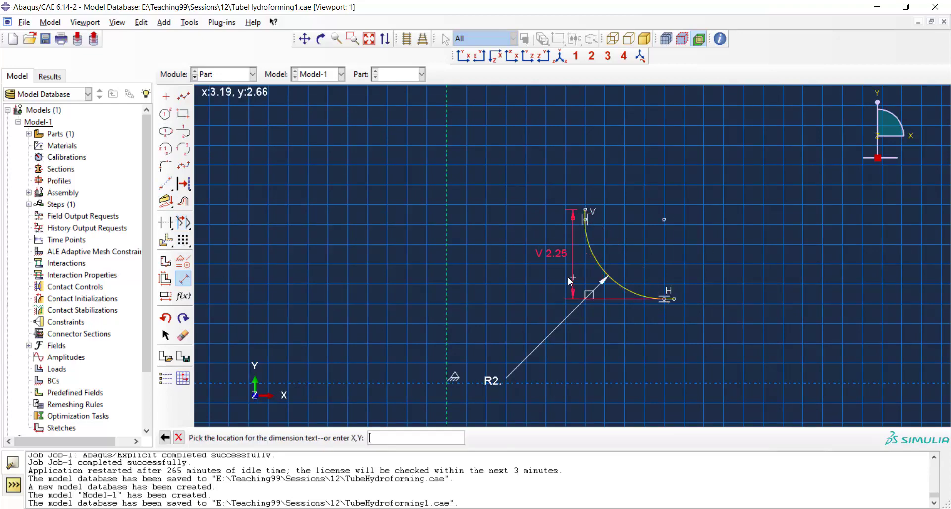
left_click(527, 271)
type("10")
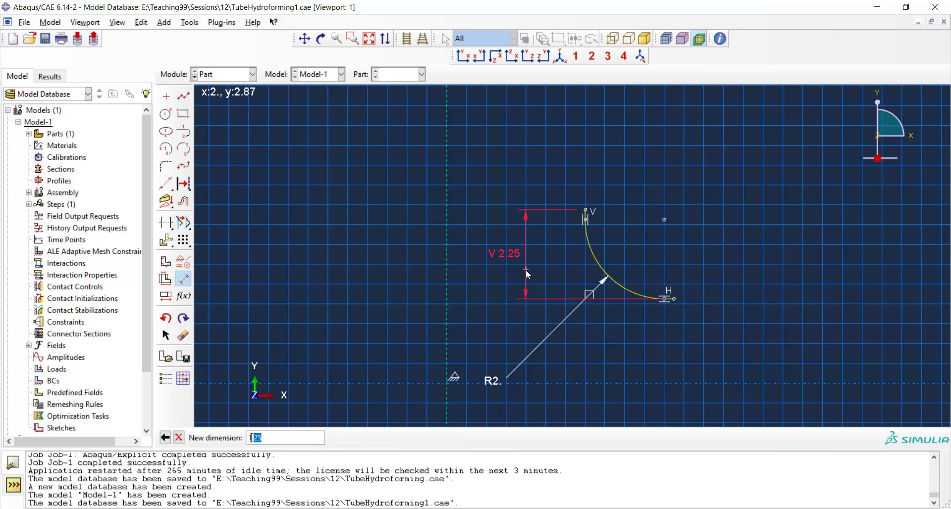
key("Return")
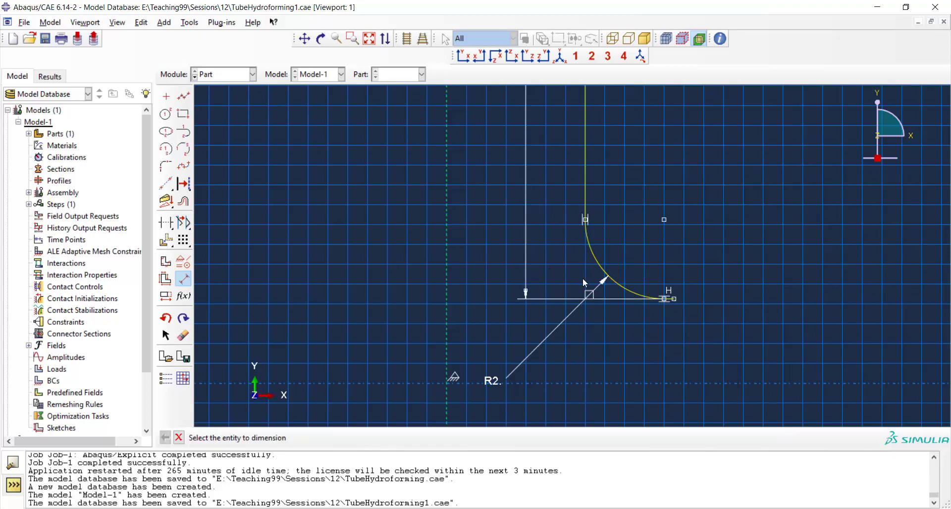
left_click(674, 299)
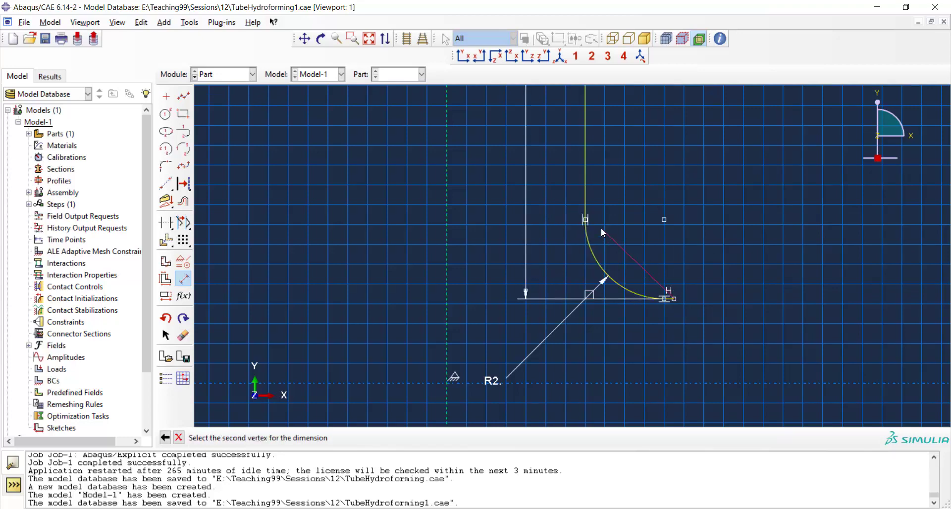
left_click(585, 219)
left_click(614, 364)
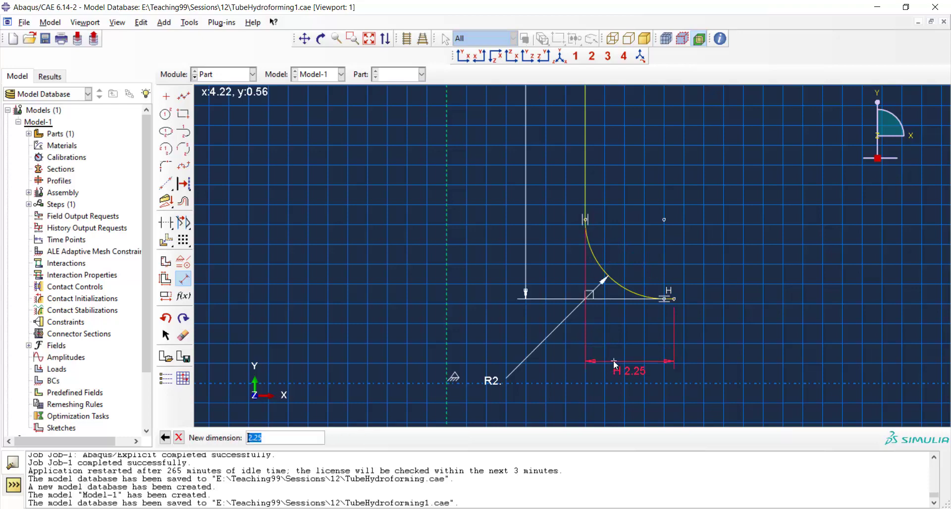
type("10")
key("Return")
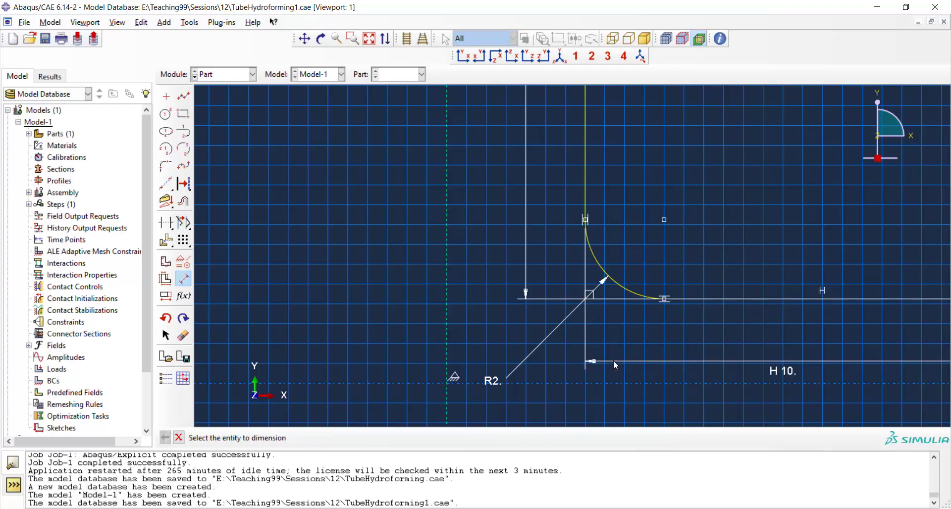
Finish the DieUpper sketch and add a reference point at the fillet centre
scroll(487, 310, "down", 3)
scroll(416, 319, "down", 1)
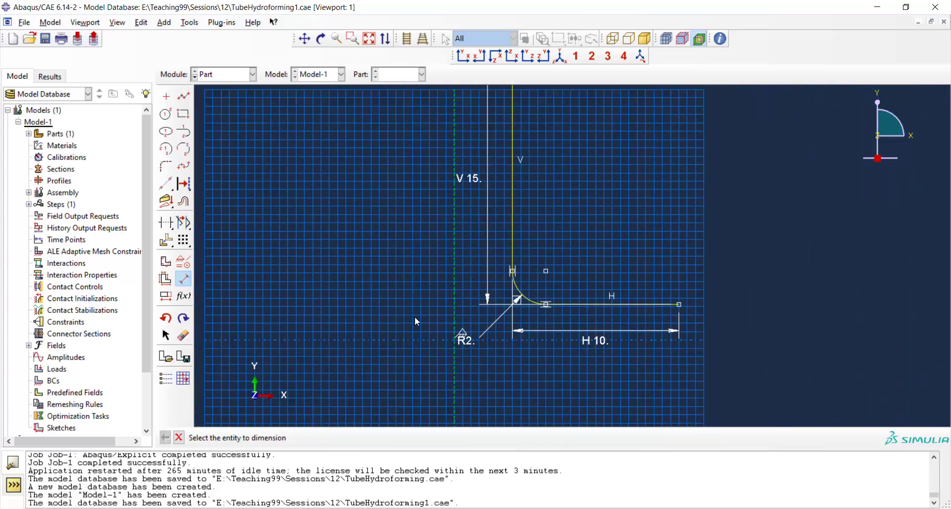
left_click(178, 437)
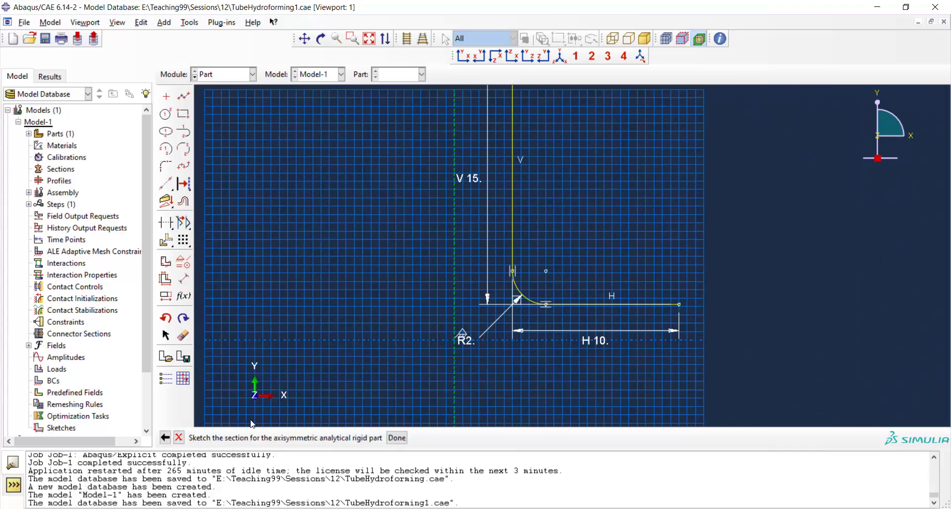
left_click(396, 437)
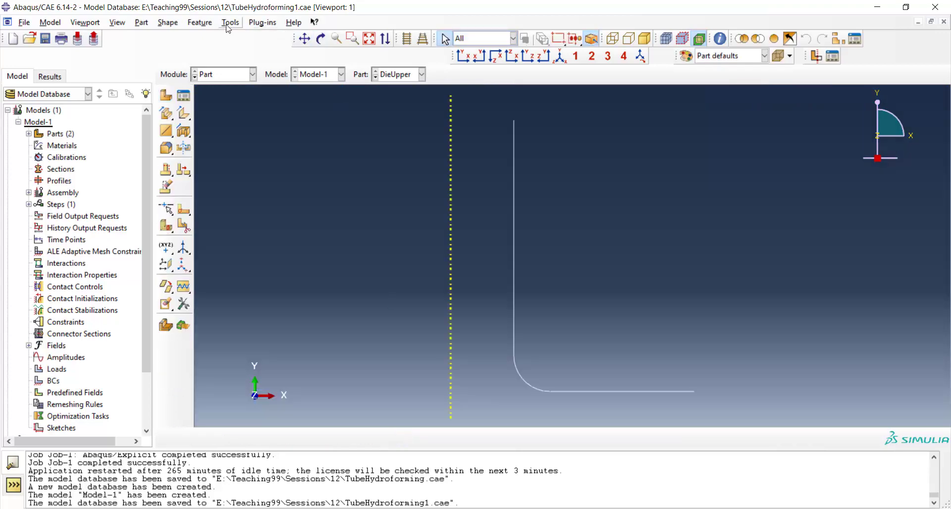
left_click(230, 23)
left_click(259, 47)
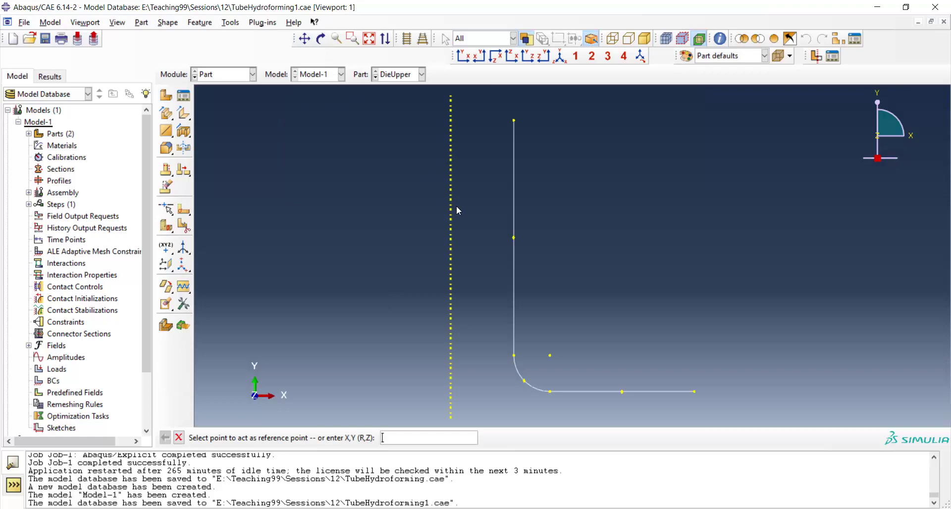
left_click(549, 355)
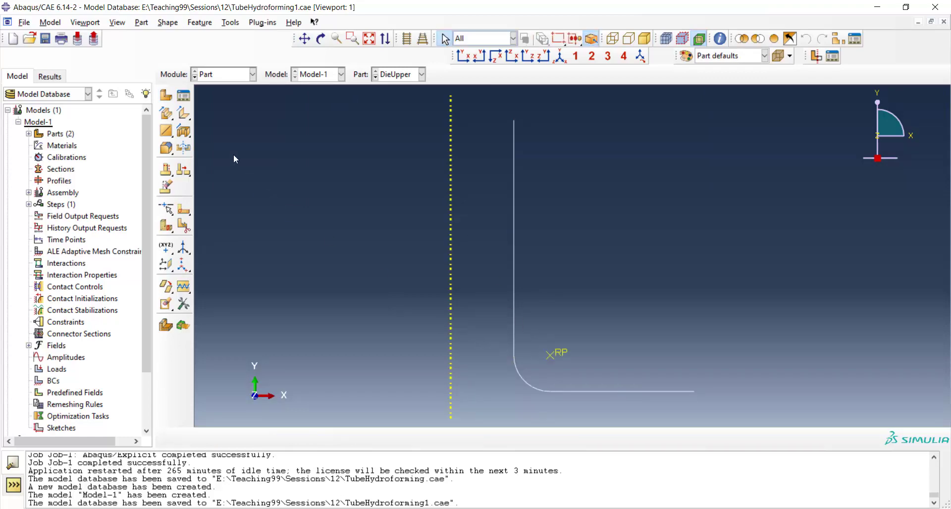
Start a new part named DieBottom with an approximate size of 200
left_click(166, 95)
type("DieBo")
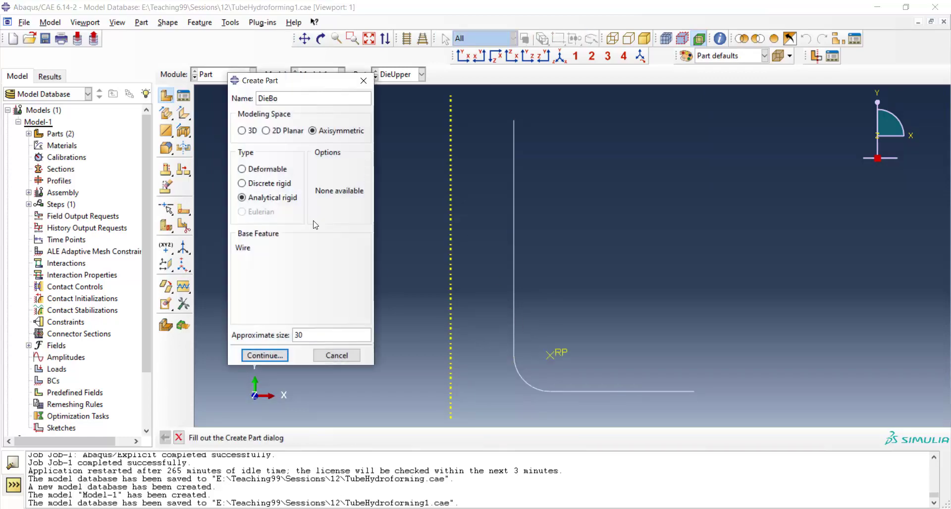
type("ttom")
key("Tab")
type("200")
key("Return")
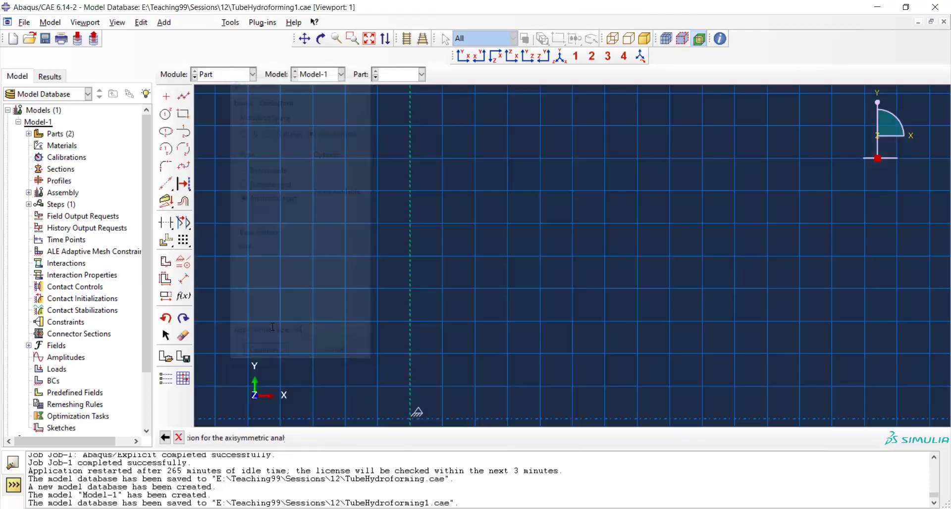
Draw a horizontal line and a downward vertical line, rounding their corner with an R2 fillet
left_click(183, 96)
left_click(668, 290)
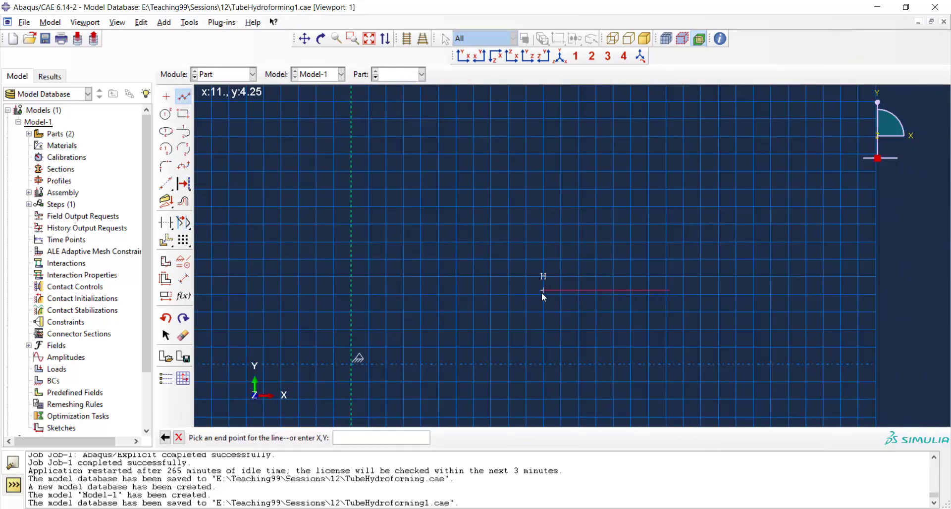
left_click(517, 290)
left_click(516, 409)
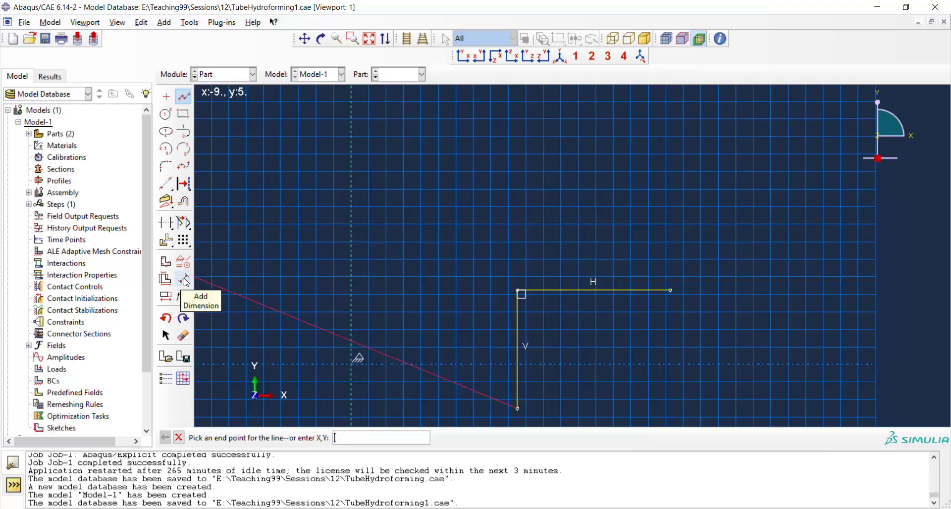
left_click(166, 166)
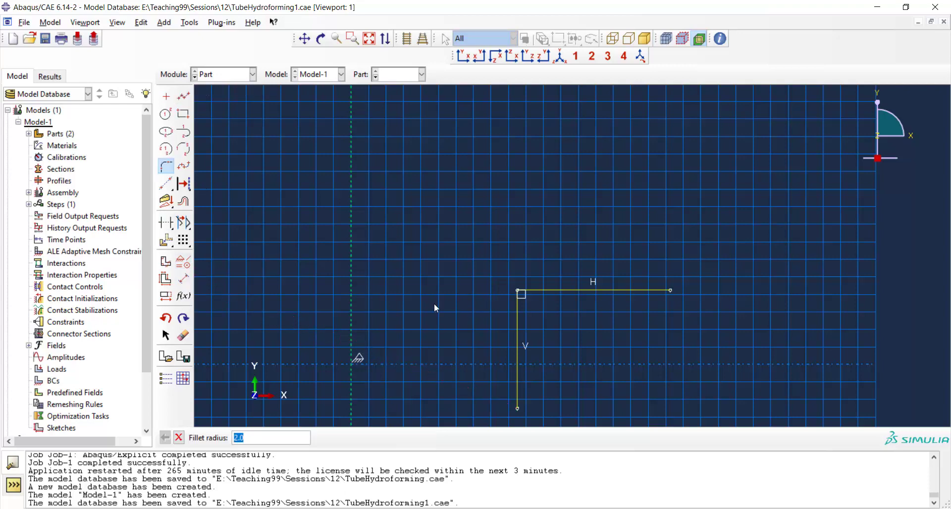
key("Return")
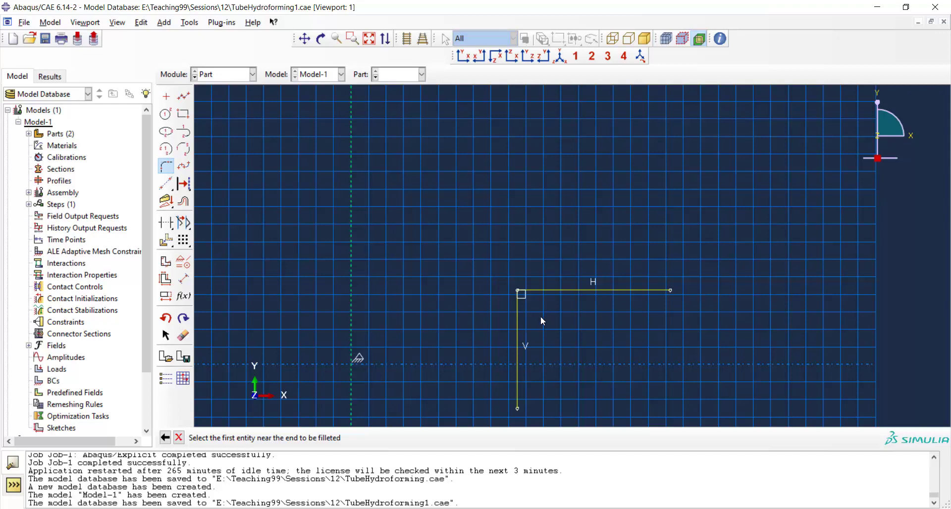
left_click(519, 317)
left_click(537, 293)
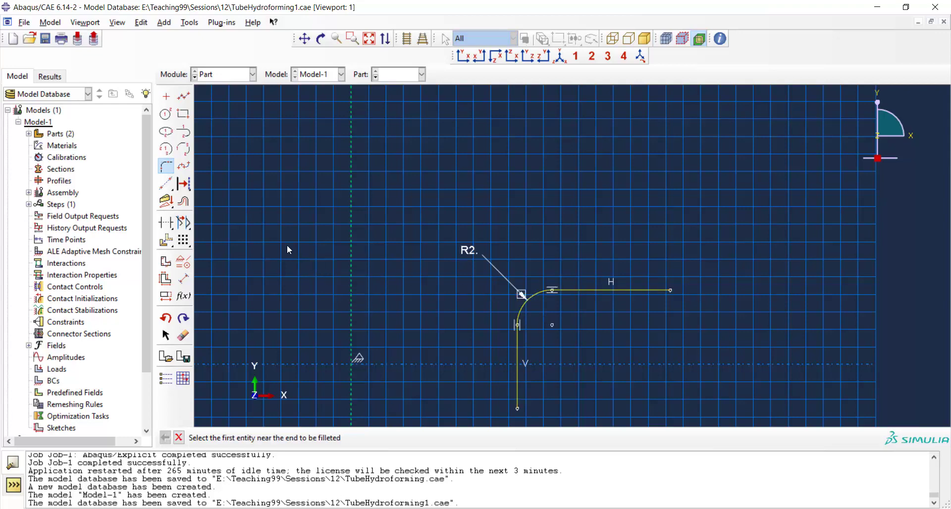
Dimension the vertical line 10 from the axis
left_click(184, 278)
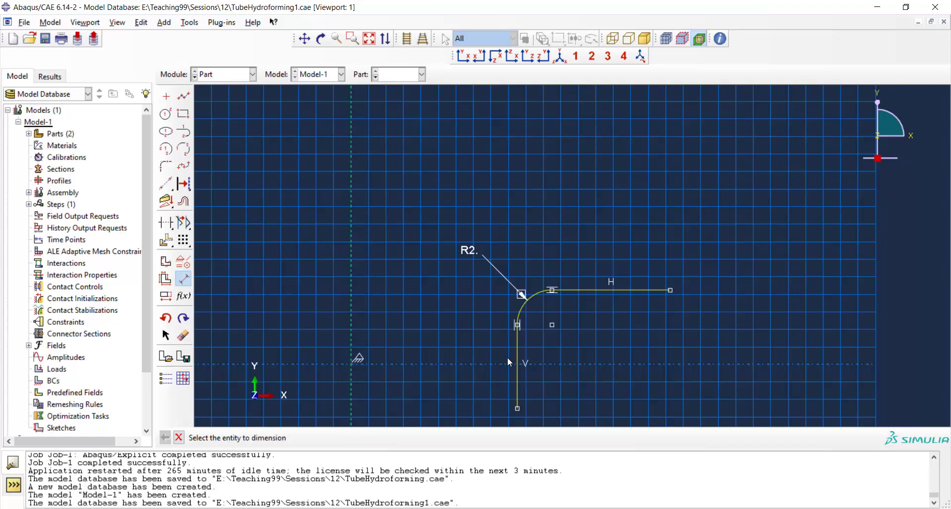
left_click(519, 364)
left_click(352, 346)
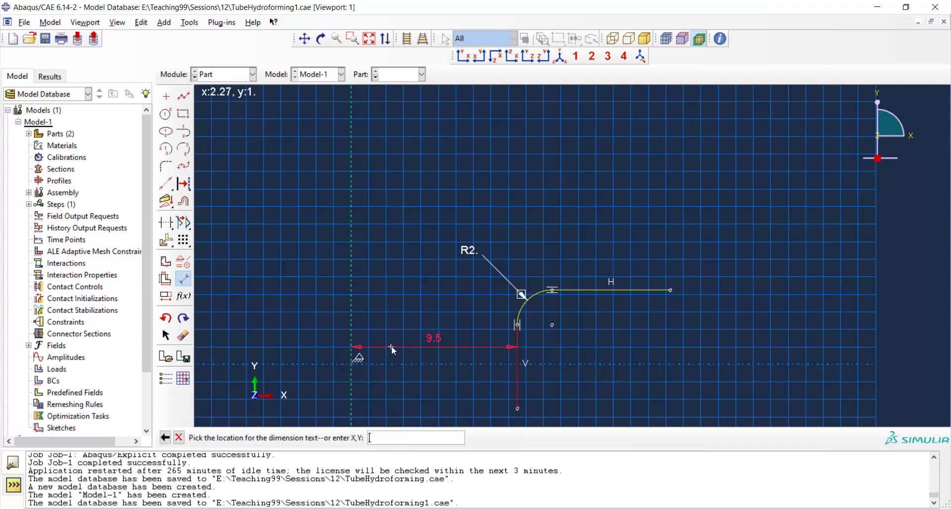
left_click(391, 346)
type("10")
key("Return")
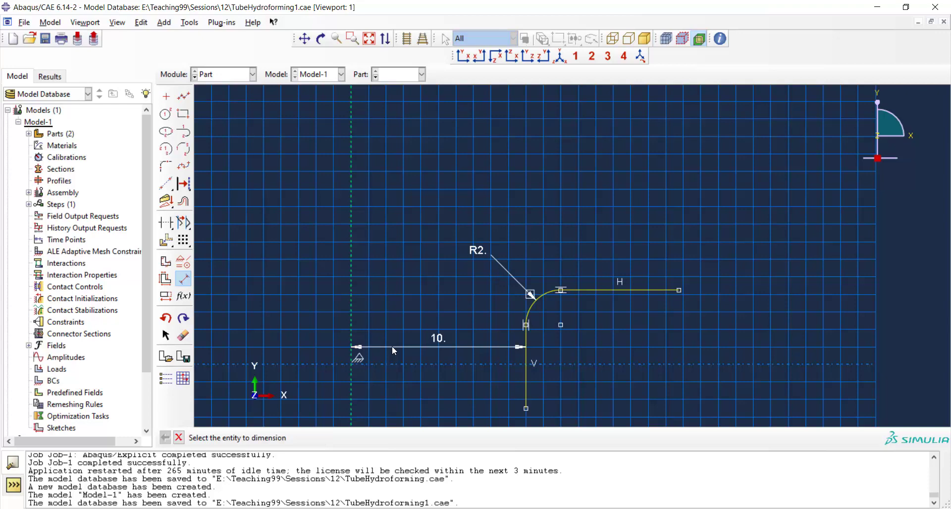
Dimension the vertical leg to 15 and the horizontal leg to 10
left_click(526, 407)
left_click(619, 293)
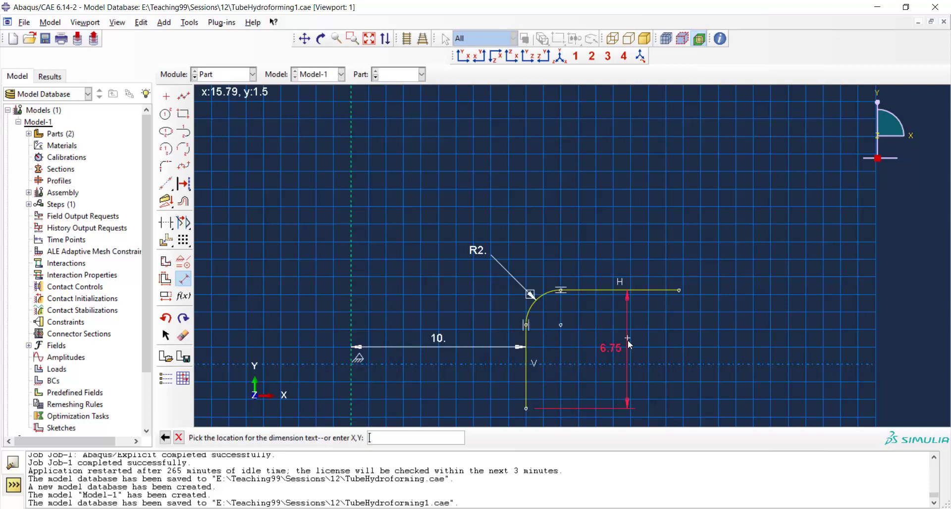
left_click(628, 344)
type("15")
key("Return")
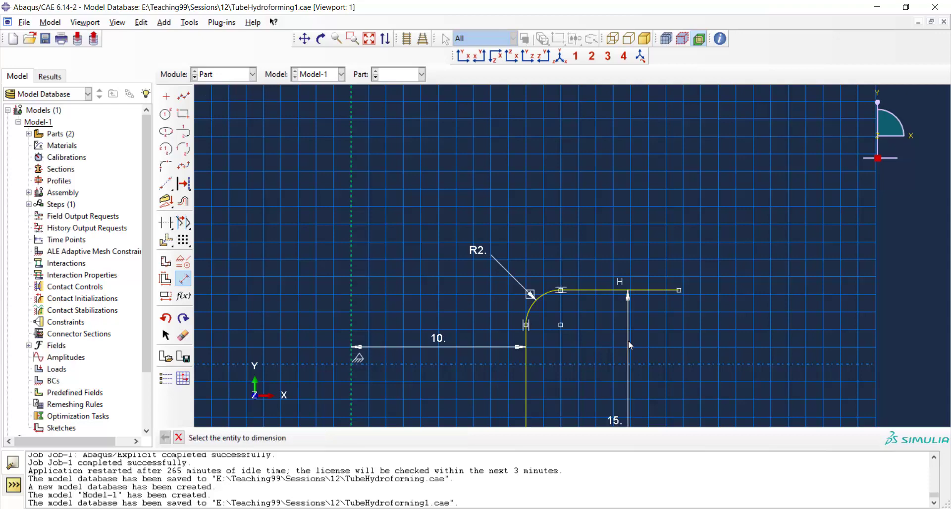
left_click(678, 290)
left_click(530, 323)
left_click(558, 251)
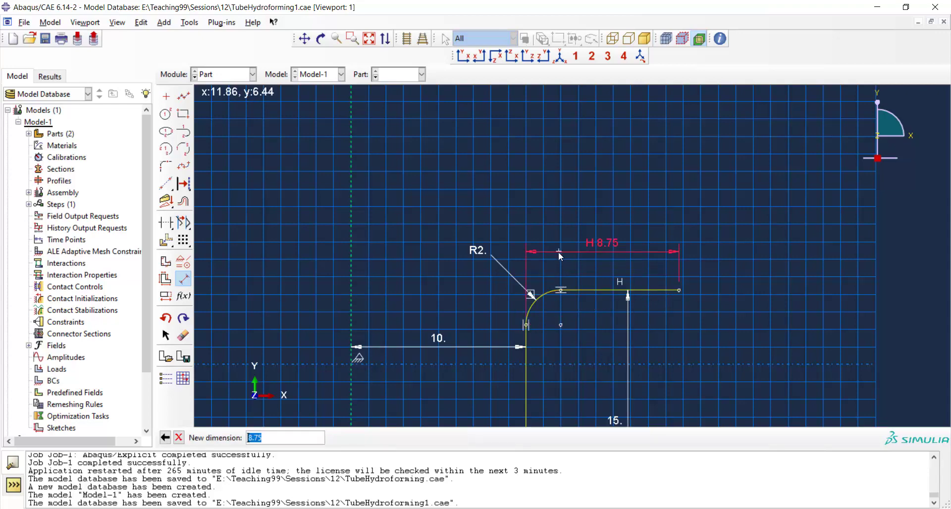
type("10")
key("Return")
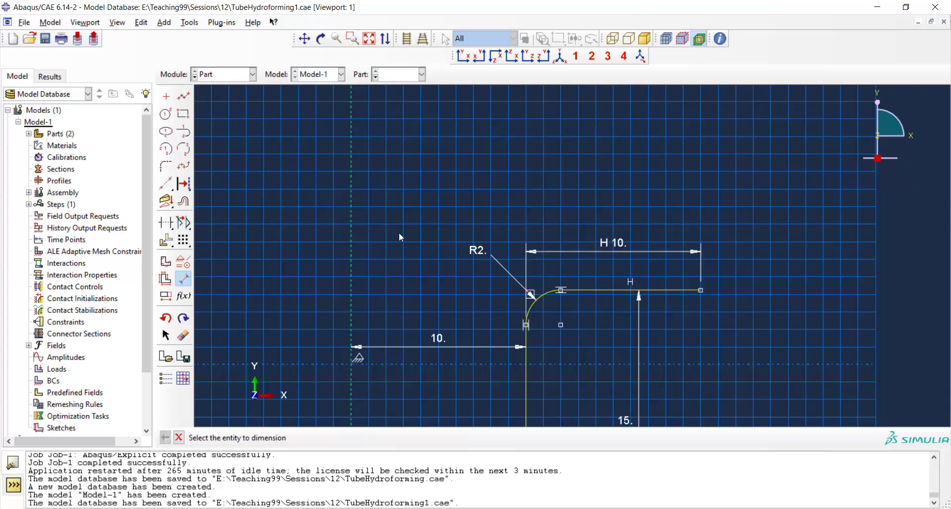
left_click(179, 437)
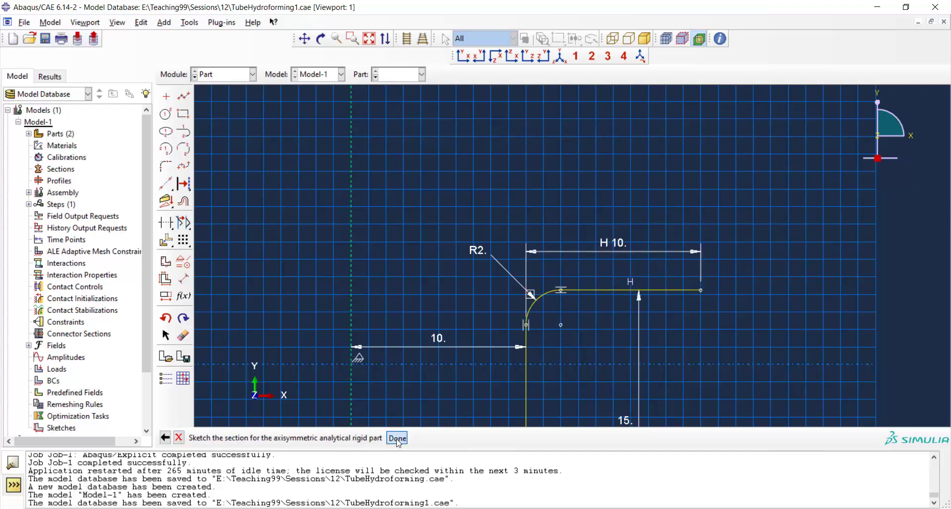
Finish DieBottom and add a reference point at its fillet centre
left_click(397, 439)
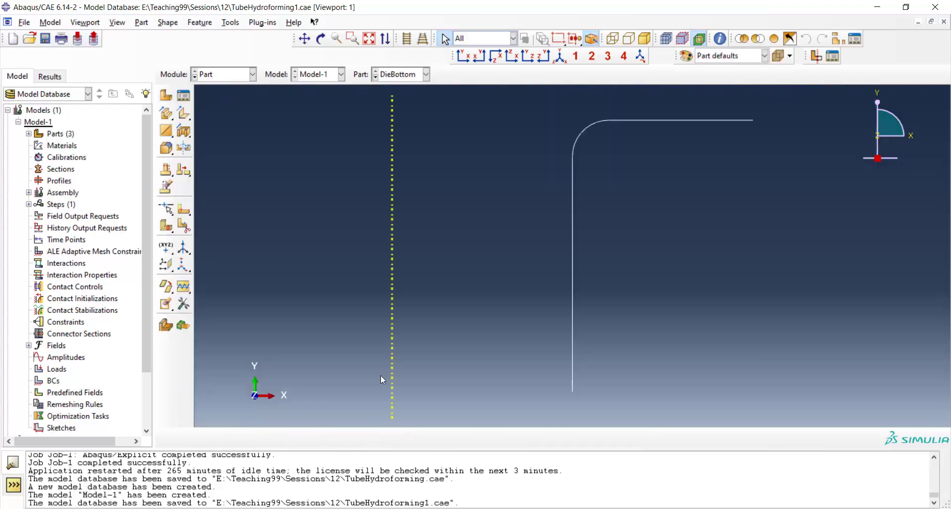
left_click(230, 22)
left_click(250, 48)
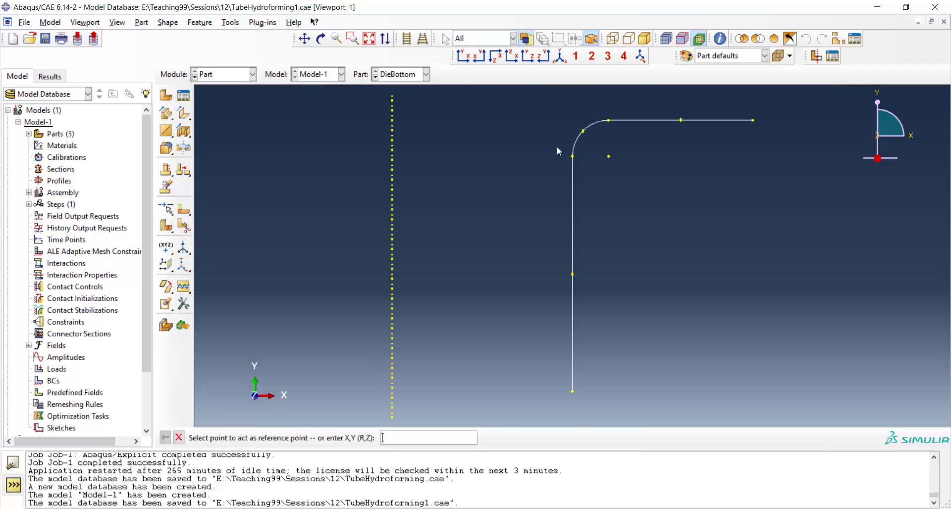
left_click(608, 157)
left_click(400, 74)
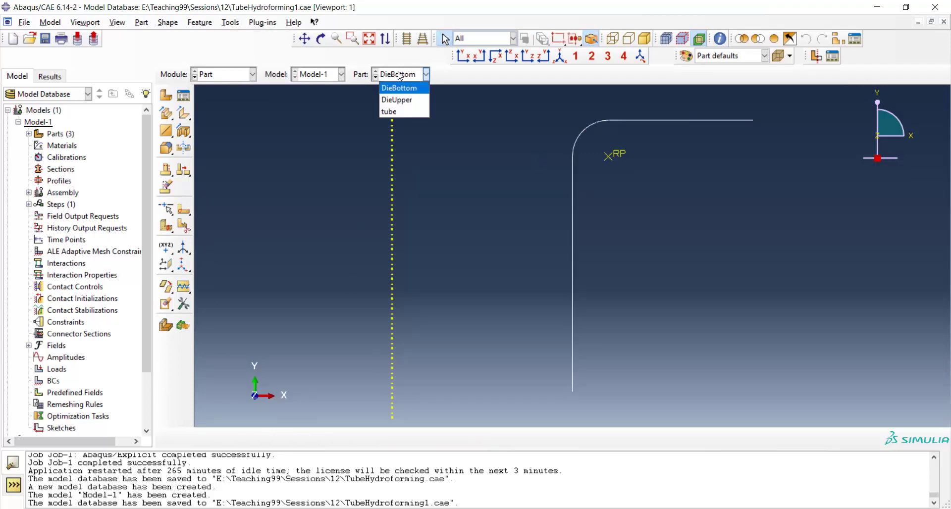
left_click(400, 88)
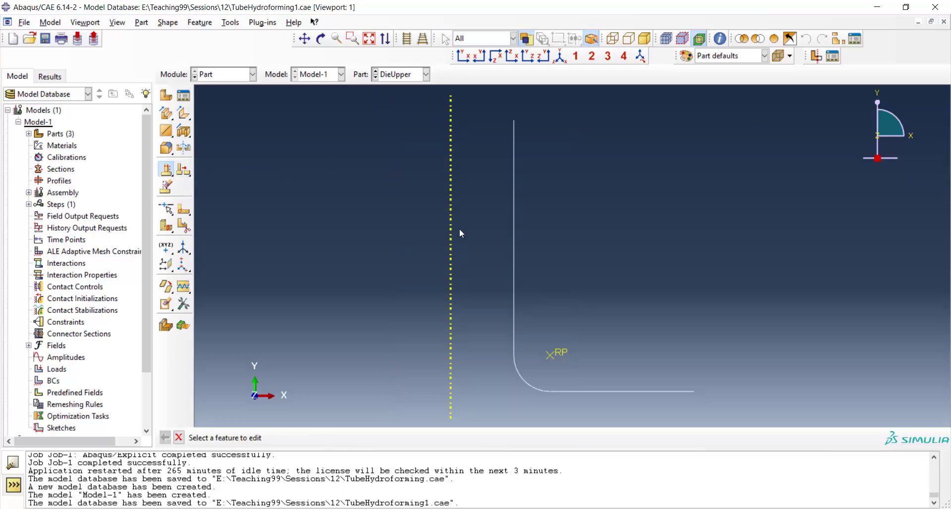
Edit the DieUpper section sketch to place its wall 10 from the centreline, then regenerate it
left_click(514, 239)
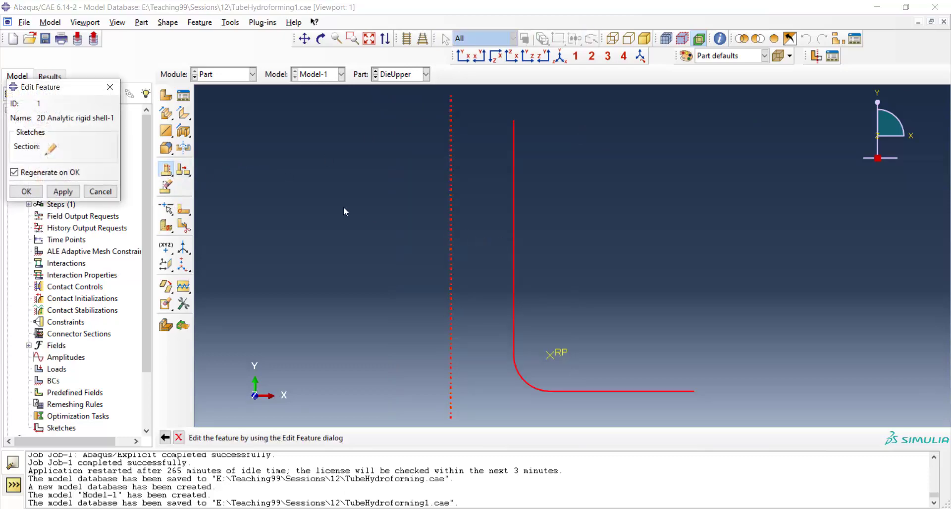
left_click(50, 148)
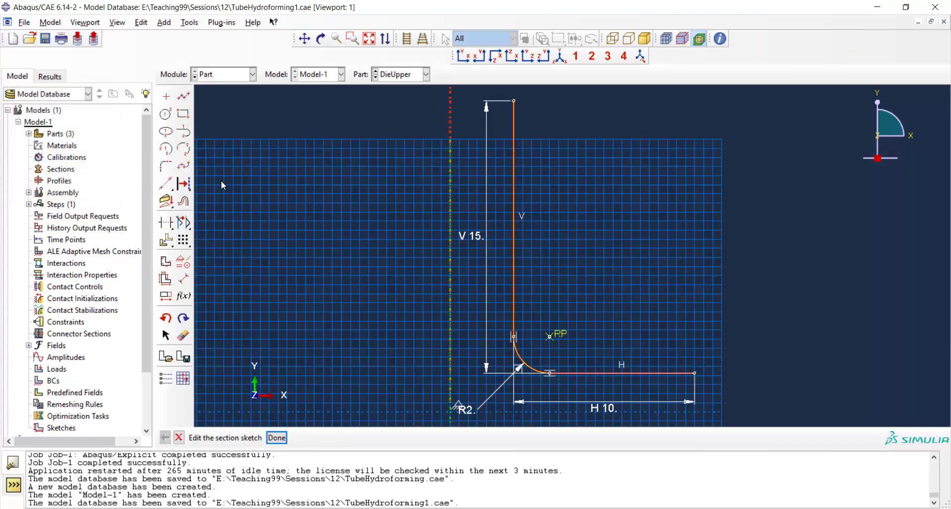
left_click(183, 279)
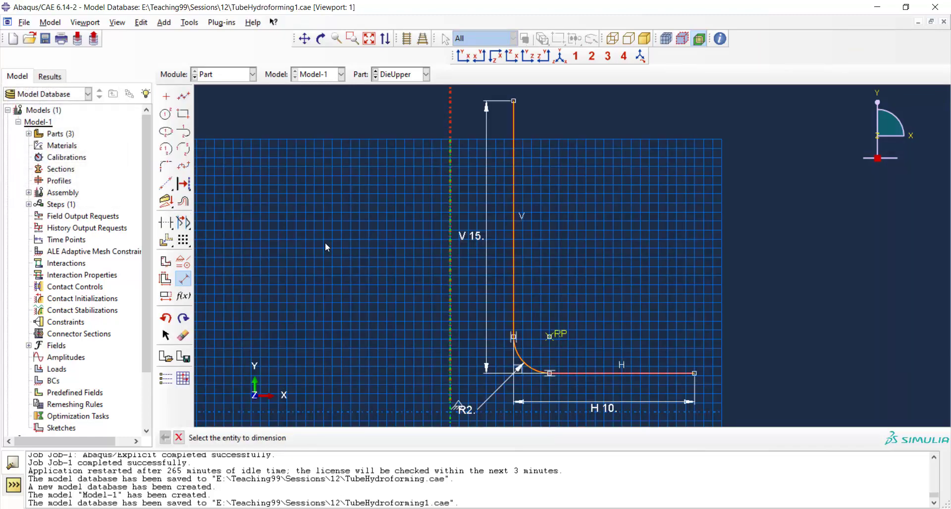
left_click(514, 198)
left_click(450, 194)
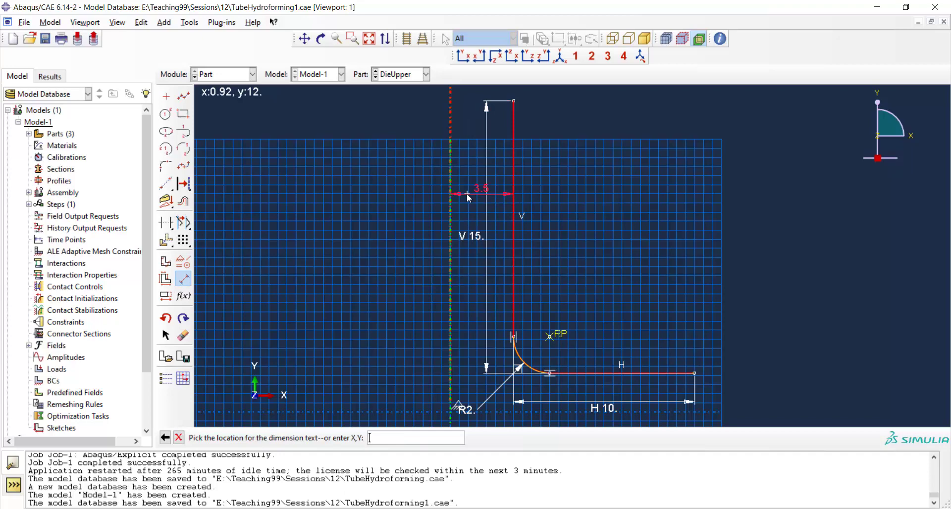
left_click(467, 194)
type("10")
key("Return")
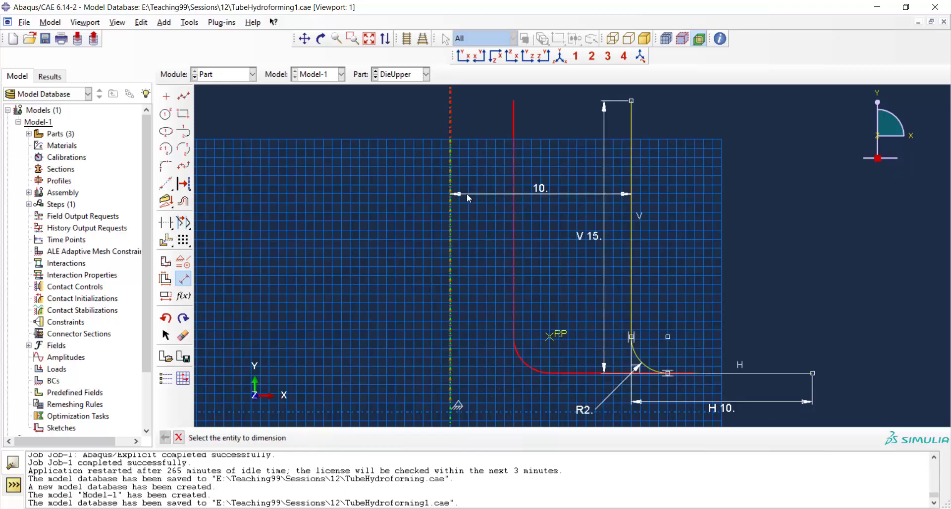
left_click(178, 438)
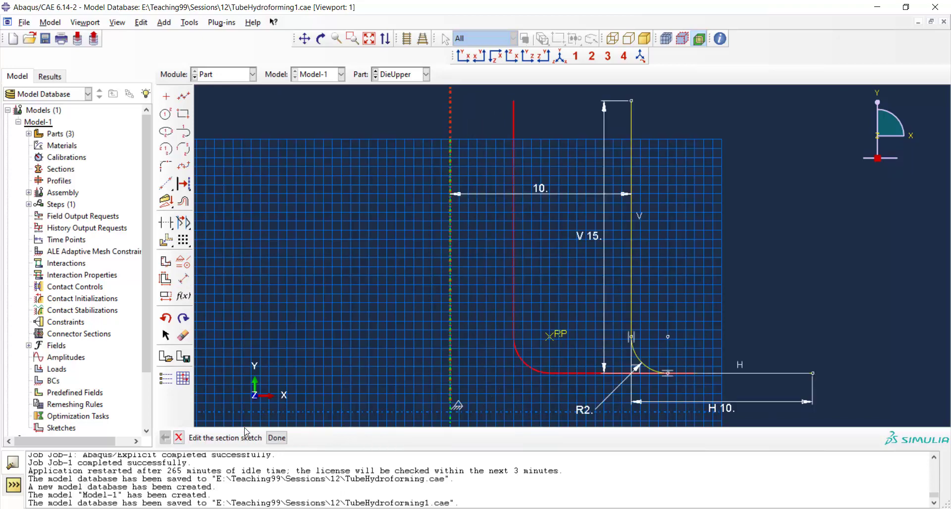
left_click(277, 438)
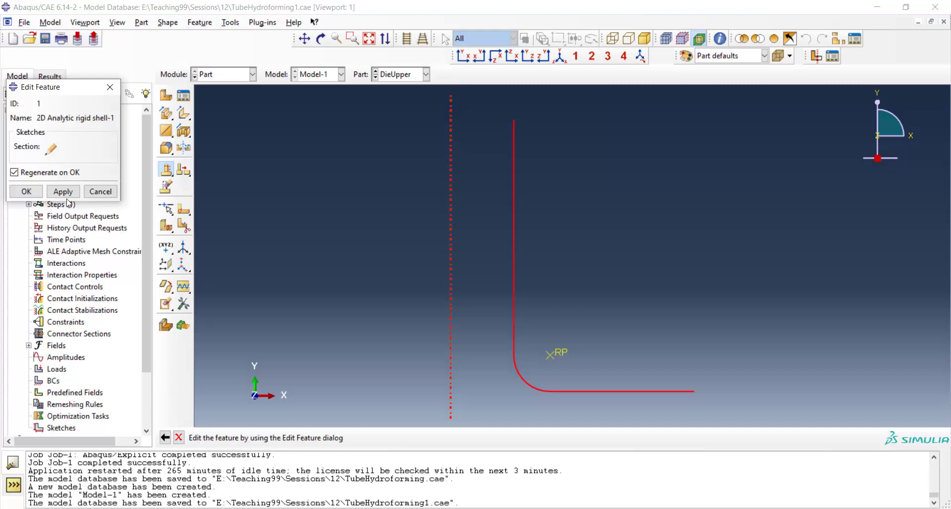
left_click(27, 193)
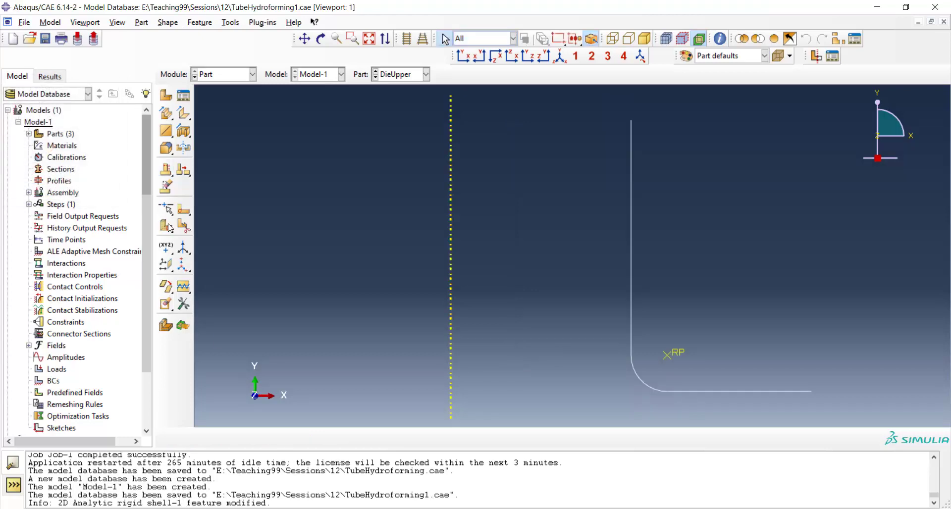
In the Property module, start a new material named Steel
left_click(230, 75)
left_click(233, 100)
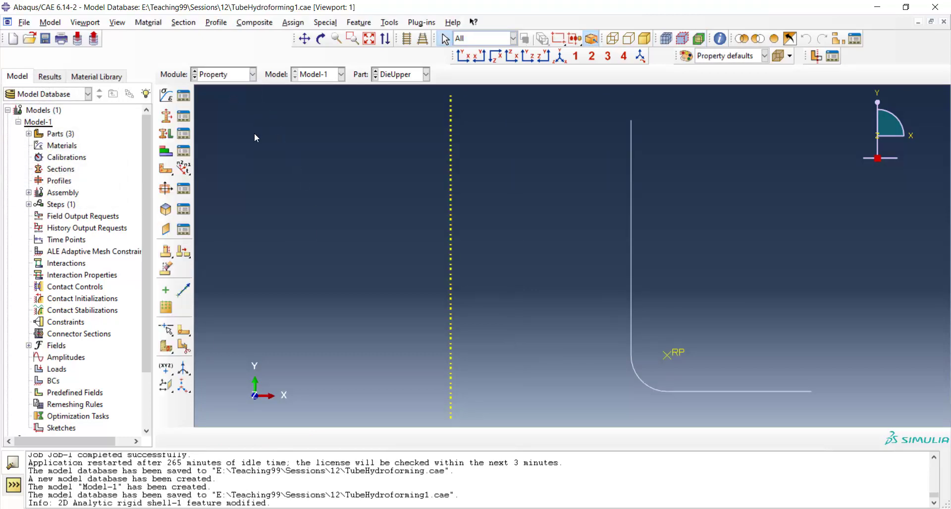
left_click(166, 95)
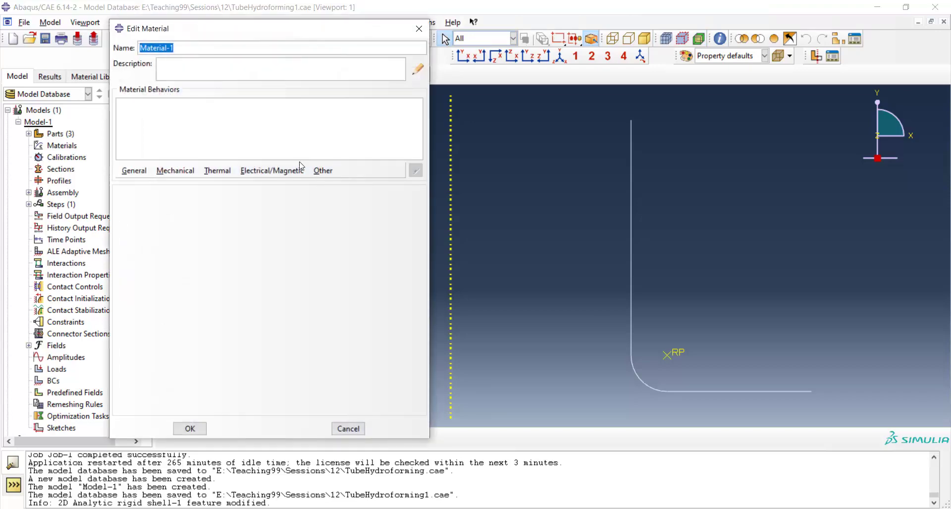
type("Steel")
Give Steel elastic behaviour with Young's modulus 2e5 and Poisson's ratio 0.3
left_click(178, 171)
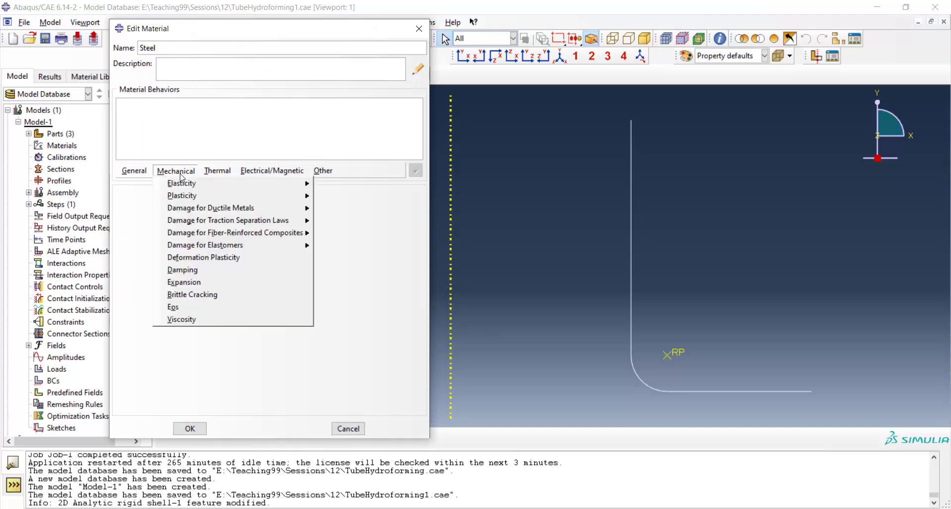
mouse_move(188, 184)
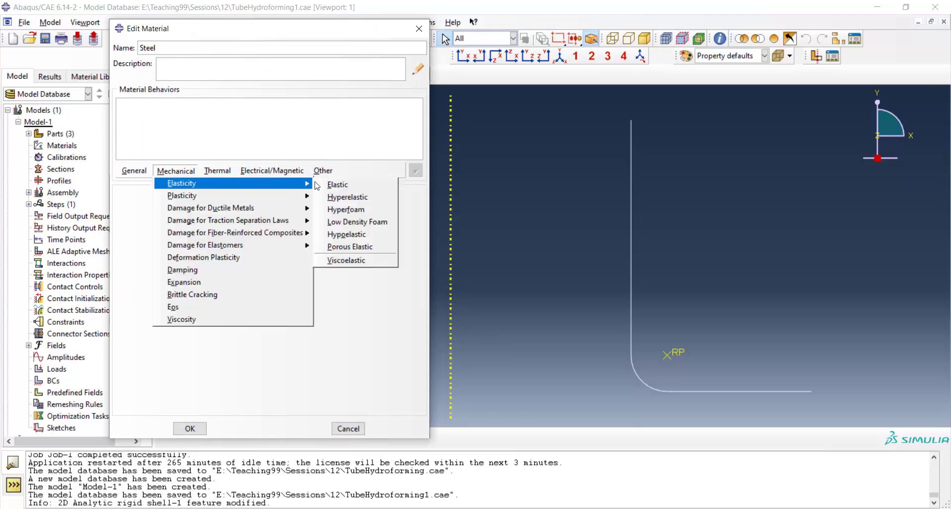
left_click(333, 184)
left_click(164, 339)
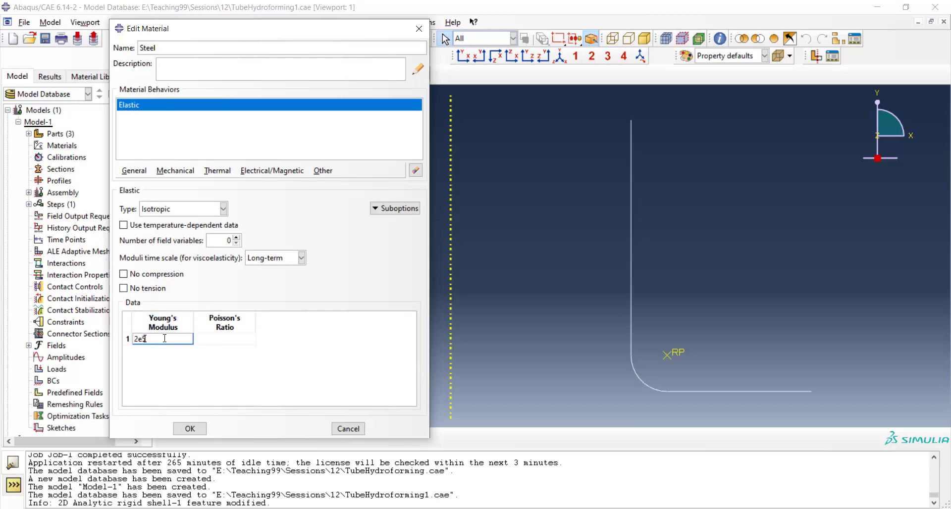
left_click(217, 341)
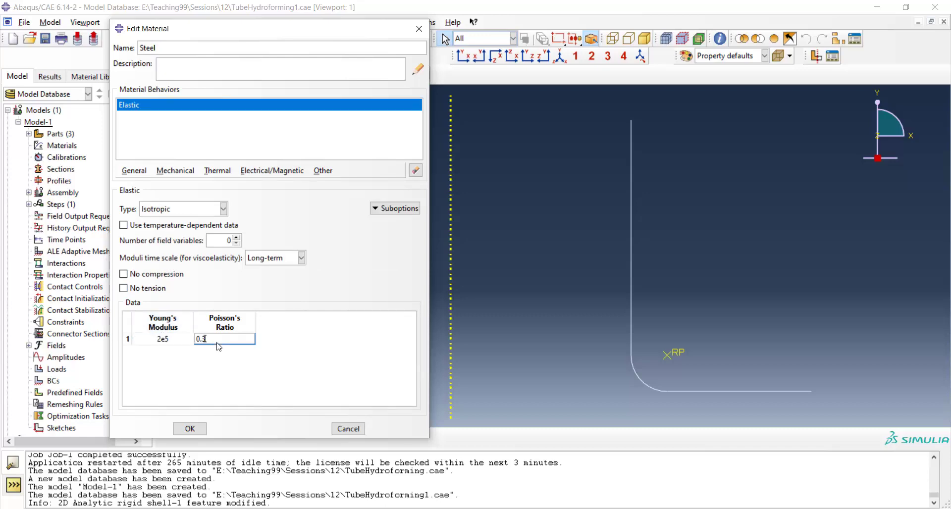
Add plastic behaviour and copy the hardening data from the spreadsheet
left_click(175, 171)
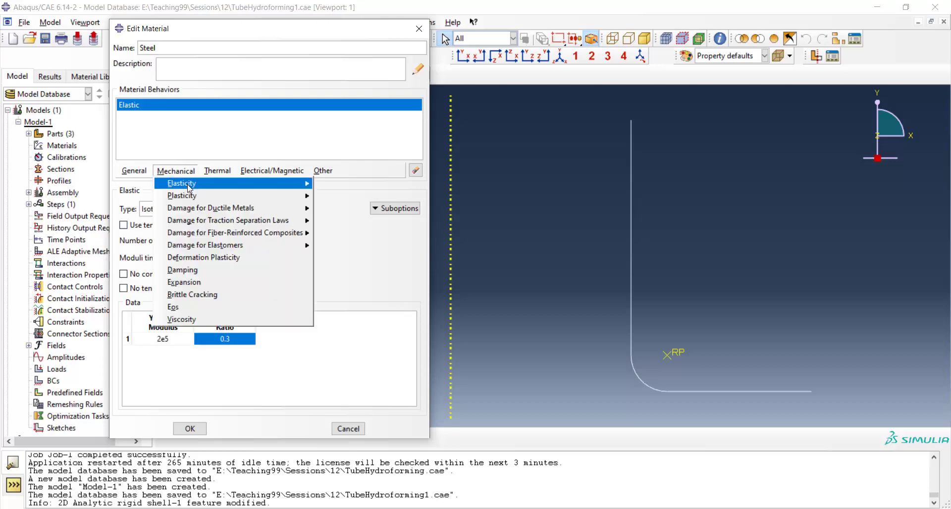
mouse_move(201, 197)
left_click(327, 197)
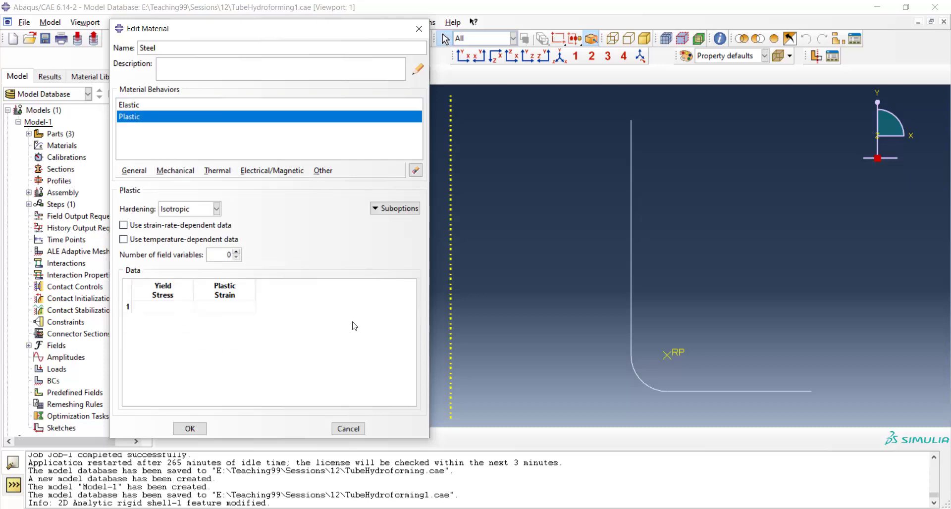
key("alt+Tab")
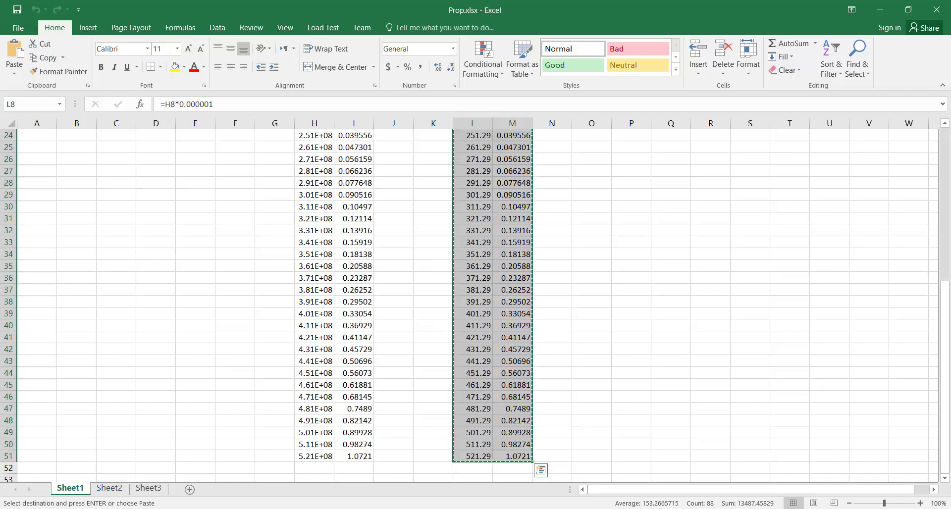
key("alt+Tab")
Paste the yield stress–plastic strain table, add density 7800e-12, and save Steel
left_click(155, 309)
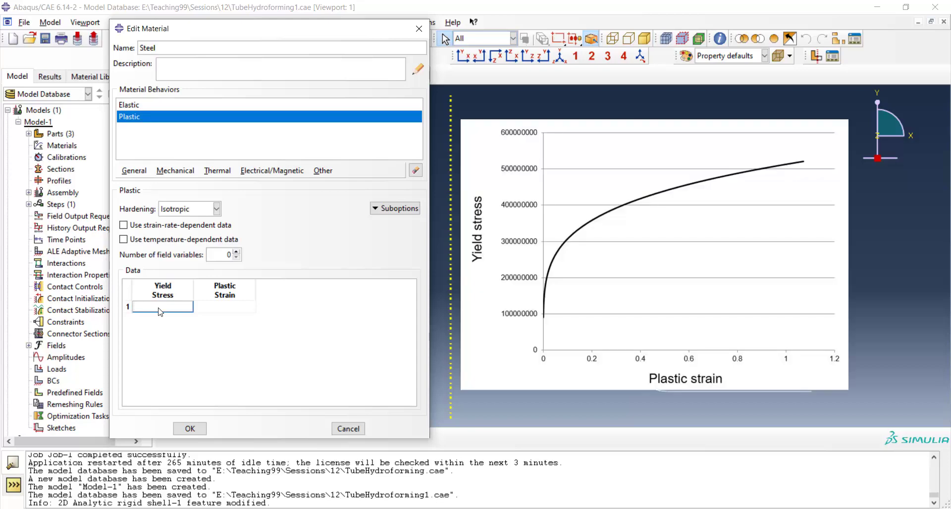
key("ctrl+v")
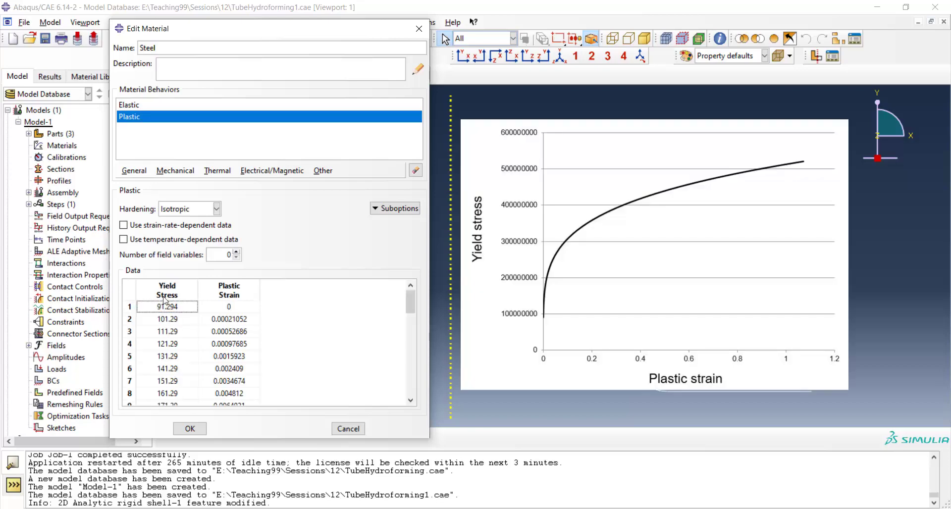
left_click(135, 171)
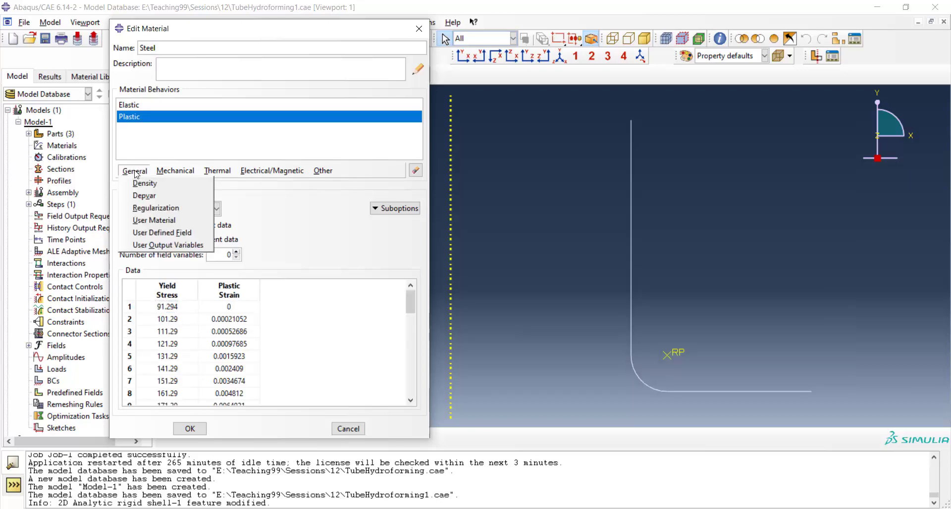
left_click(143, 183)
left_click(156, 292)
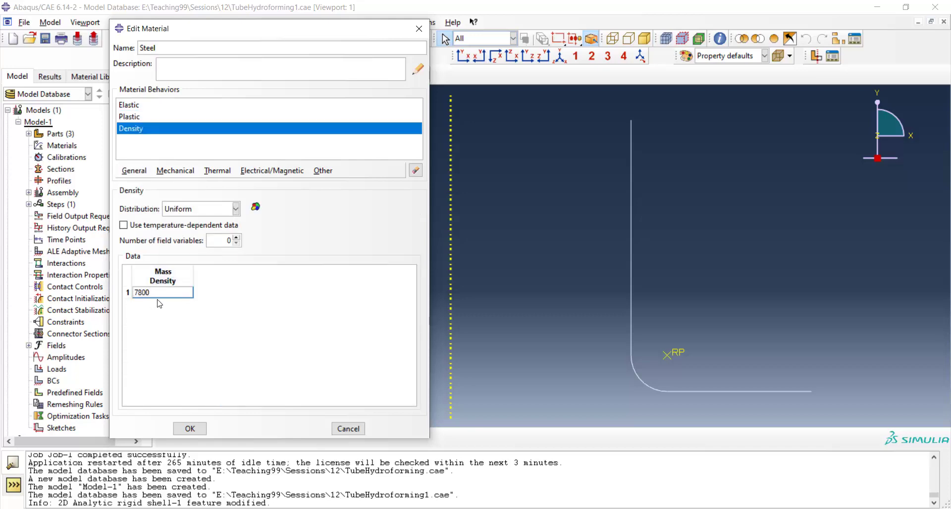
type("7800e-12")
left_click(192, 429)
For the tube part, create a solid homogeneous section using Steel
left_click(409, 77)
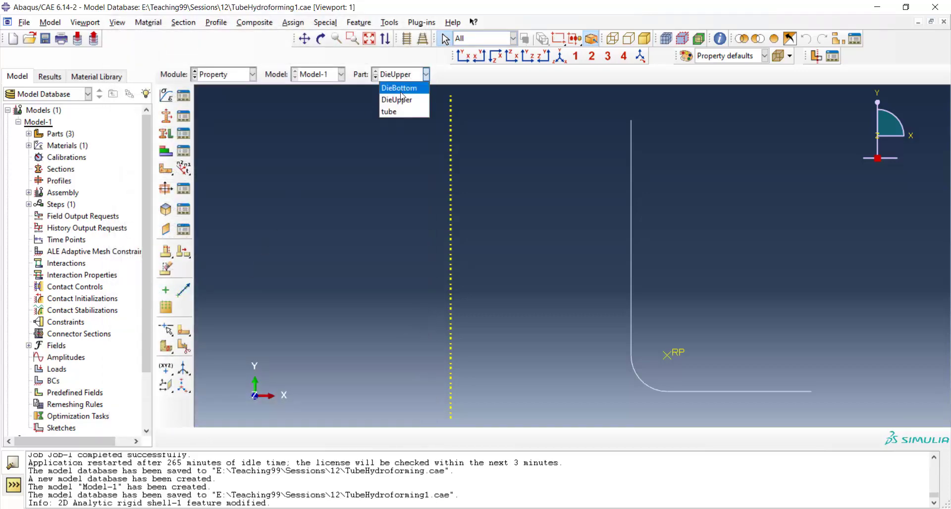
left_click(397, 108)
left_click(173, 120)
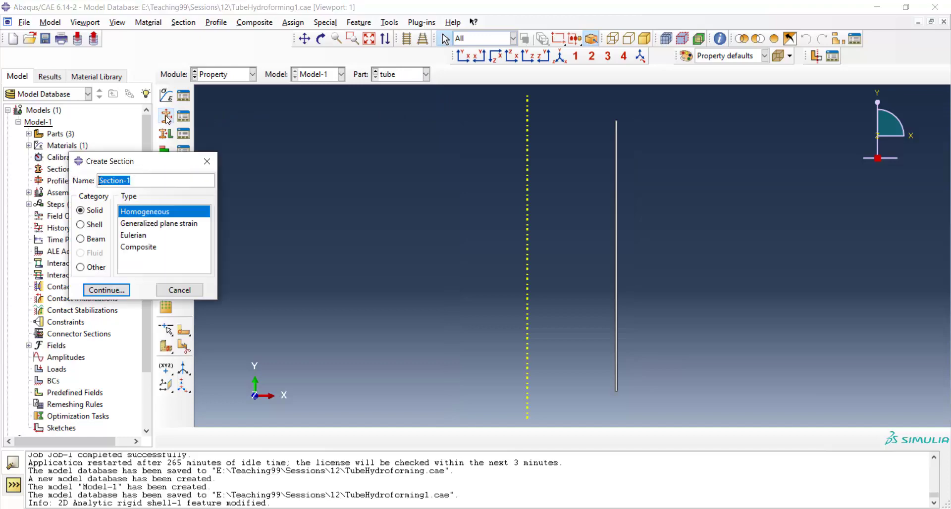
left_click(108, 290)
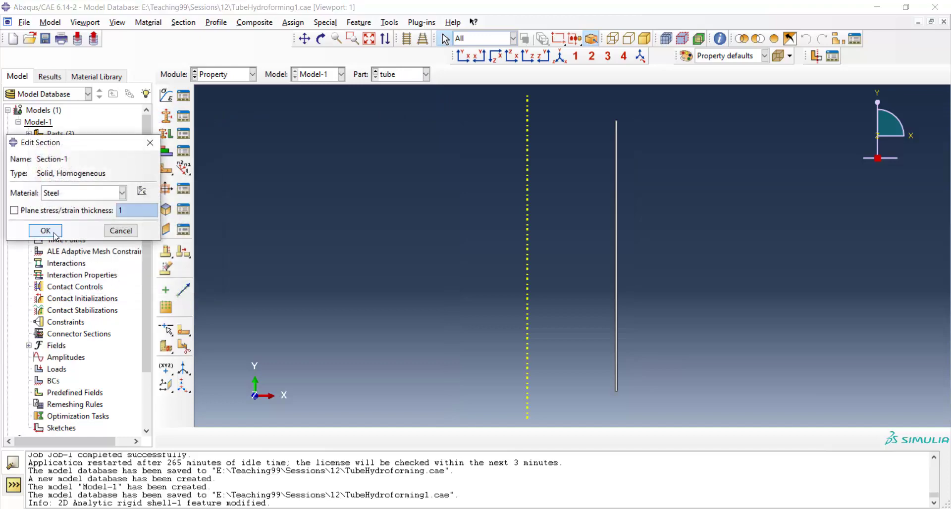
left_click(49, 231)
Assign the section to the tube's edge and save the model
left_click(167, 134)
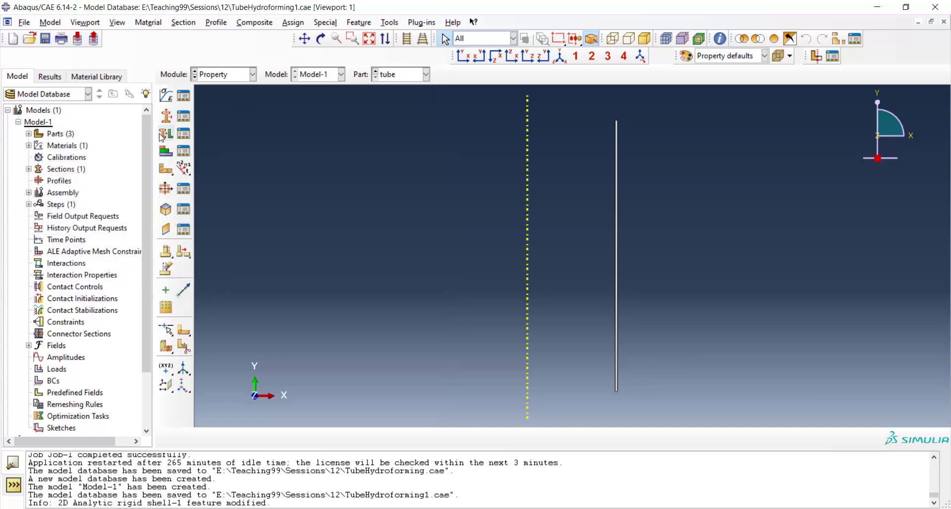
left_click(615, 236)
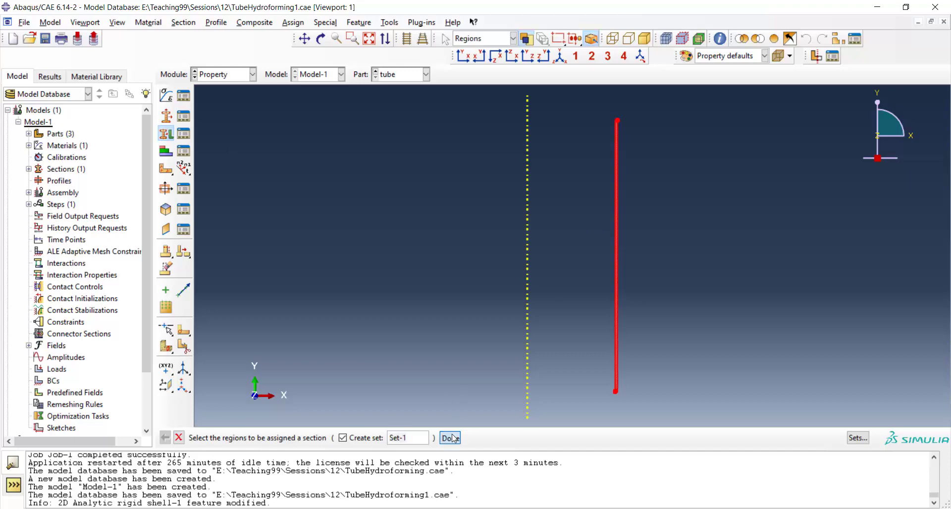
left_click(449, 437)
left_click(46, 231)
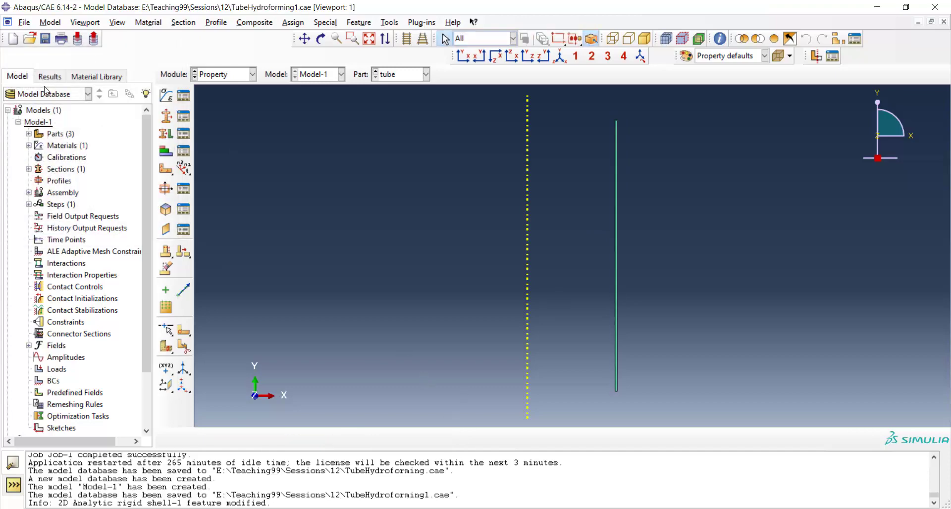
left_click(45, 39)
Instance DieBottom, DieUpper and tube into the assembly with auto-offset enabled
left_click(223, 74)
left_click(218, 110)
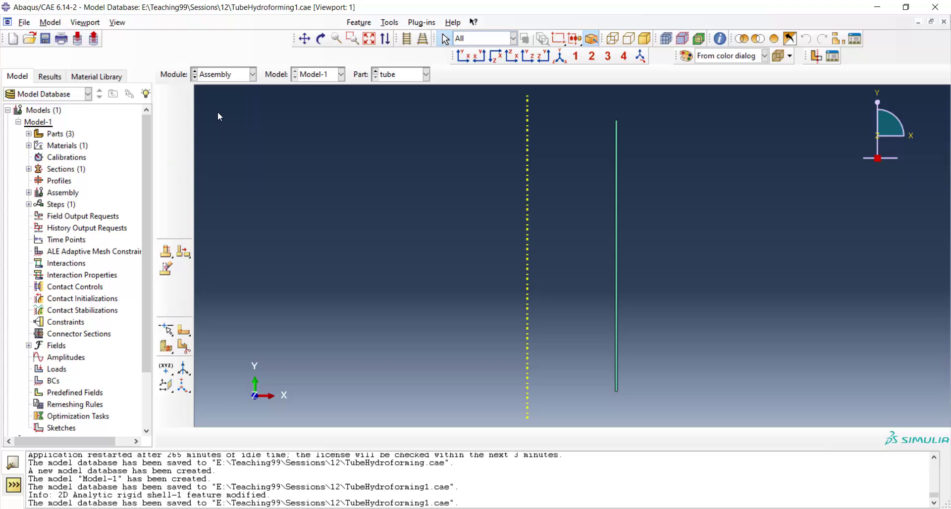
left_click(166, 95)
left_click_drag(116, 158, 108, 299)
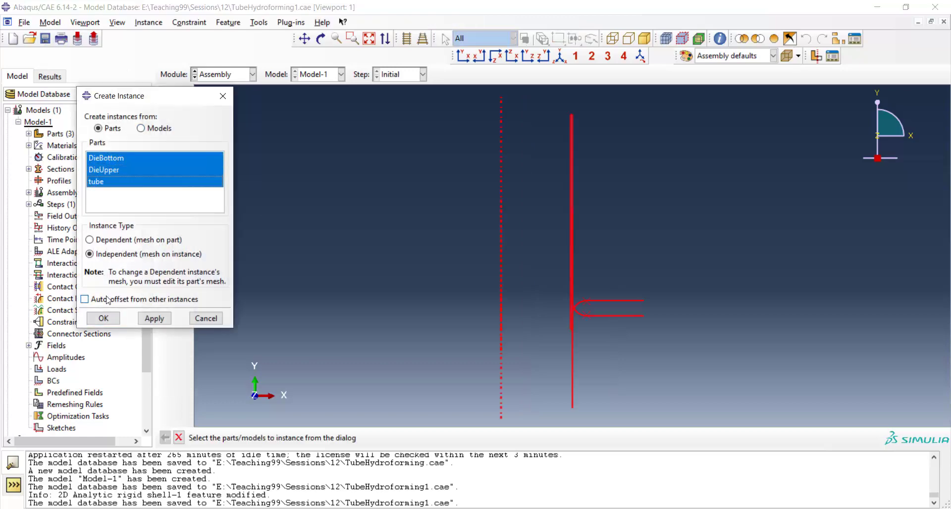
left_click(112, 301)
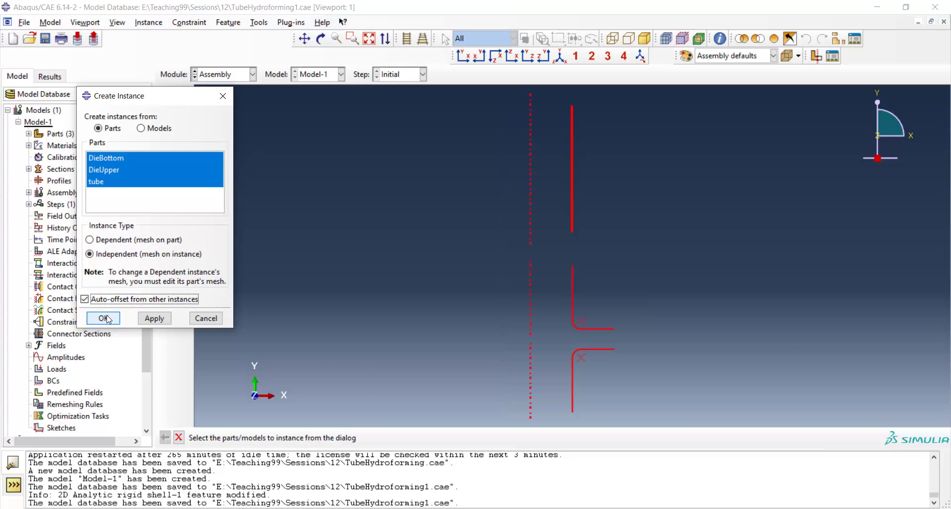
left_click(104, 318)
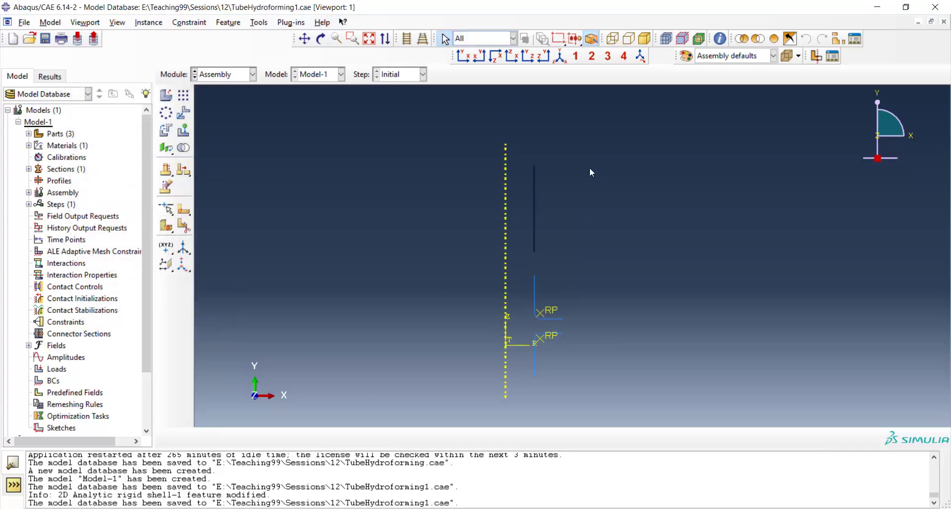
scroll(586, 171, "down", 5)
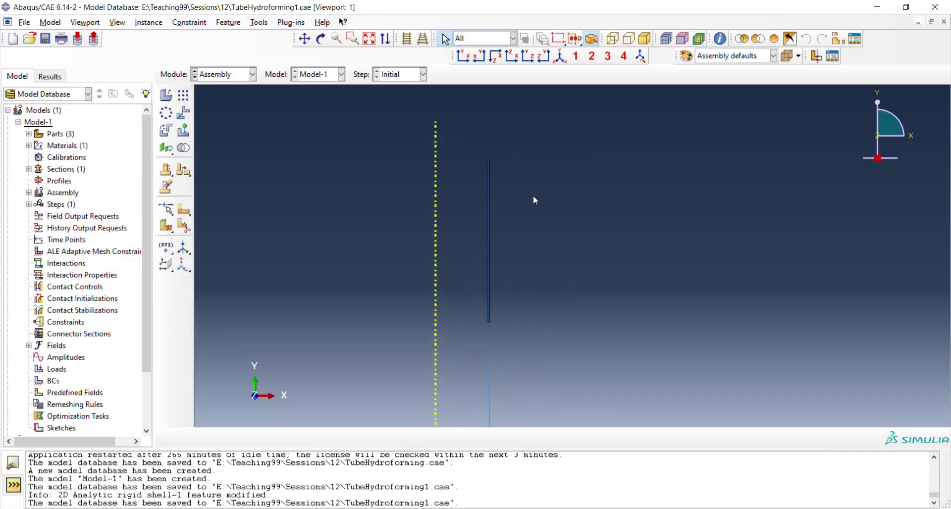
Translate DieUpper 38.1 upward, snapping its end to the tube's top vertex
scroll(534, 204, "down", 2)
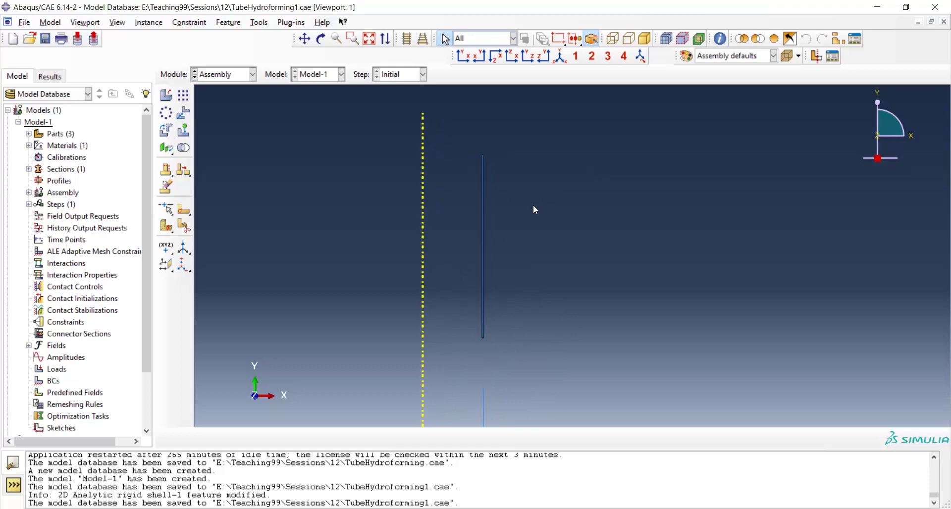
left_click(184, 113)
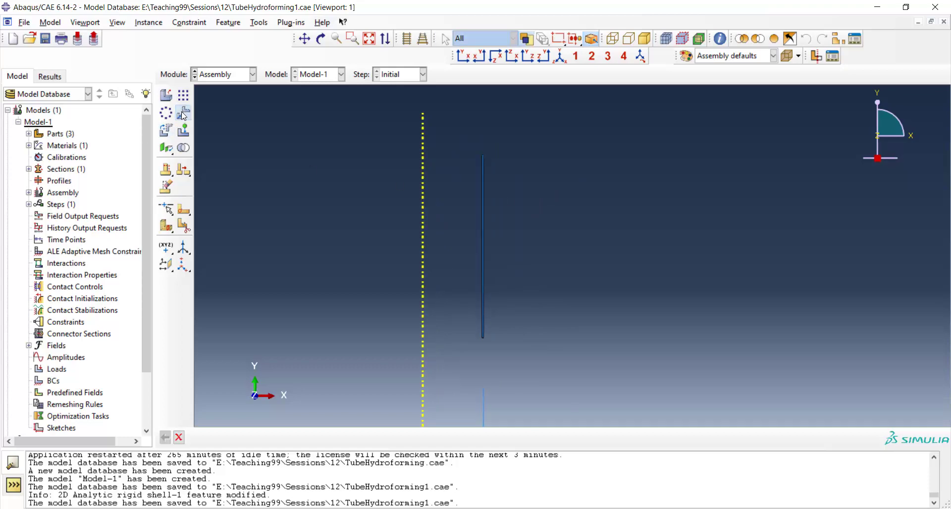
scroll(446, 376, "up", 1)
left_click(444, 373)
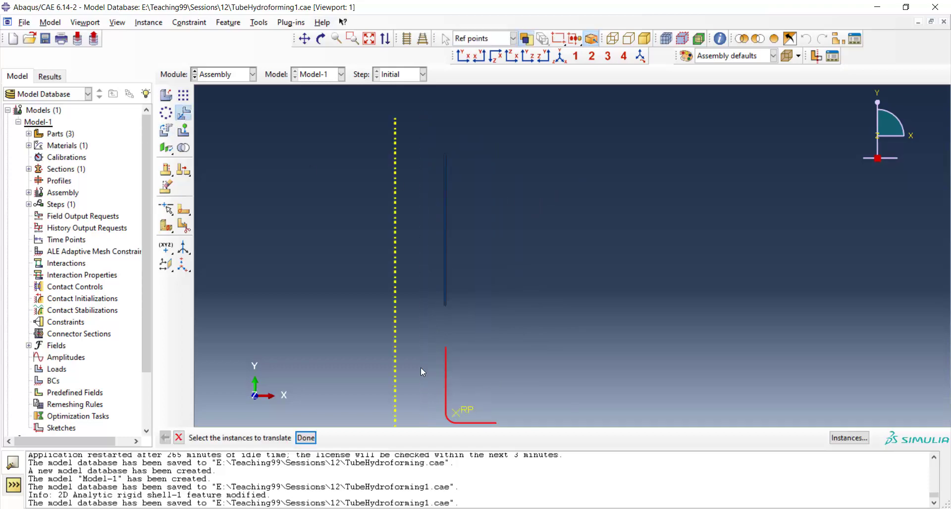
left_click(311, 434)
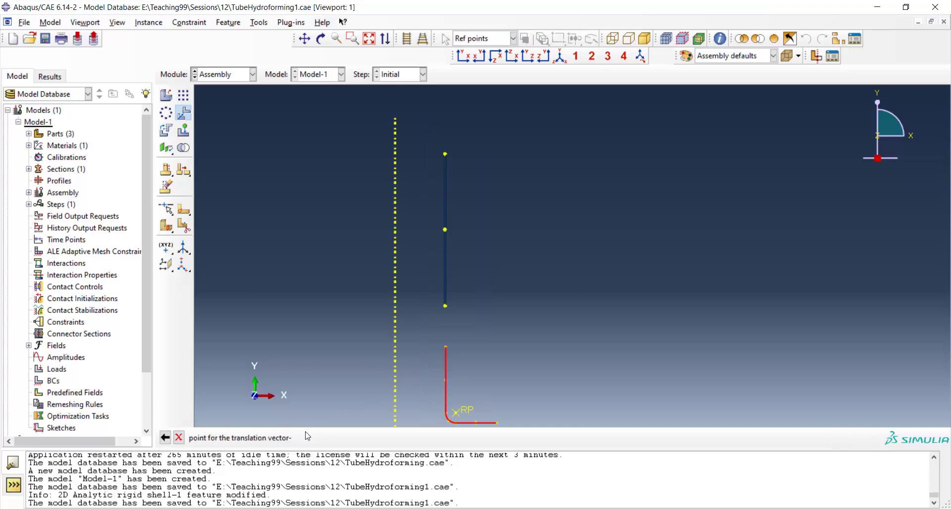
left_click(444, 345)
scroll(456, 141, "down", 5)
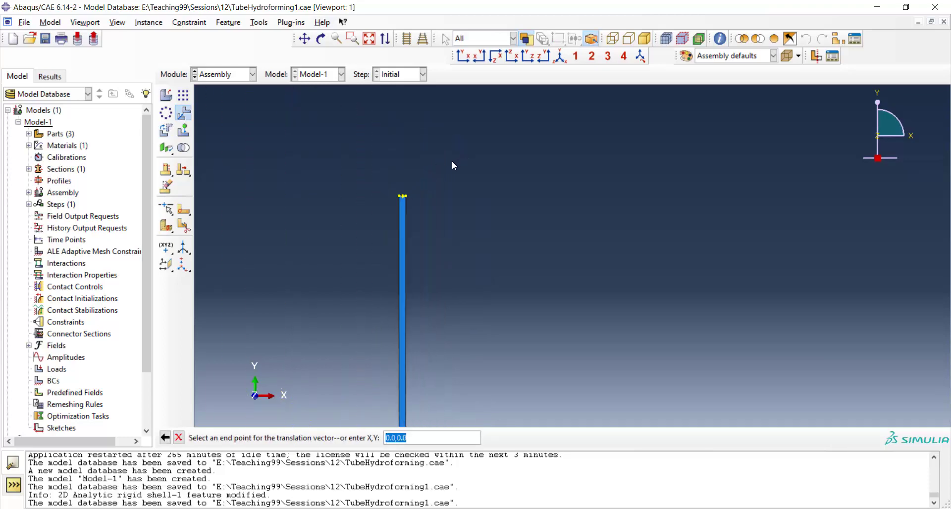
scroll(401, 201, "down", 1)
left_click(392, 206)
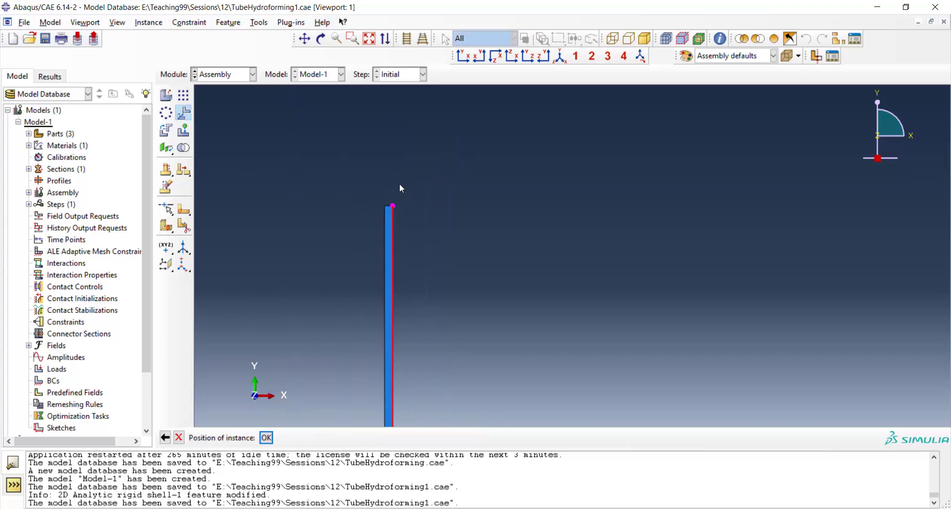
left_click(266, 437)
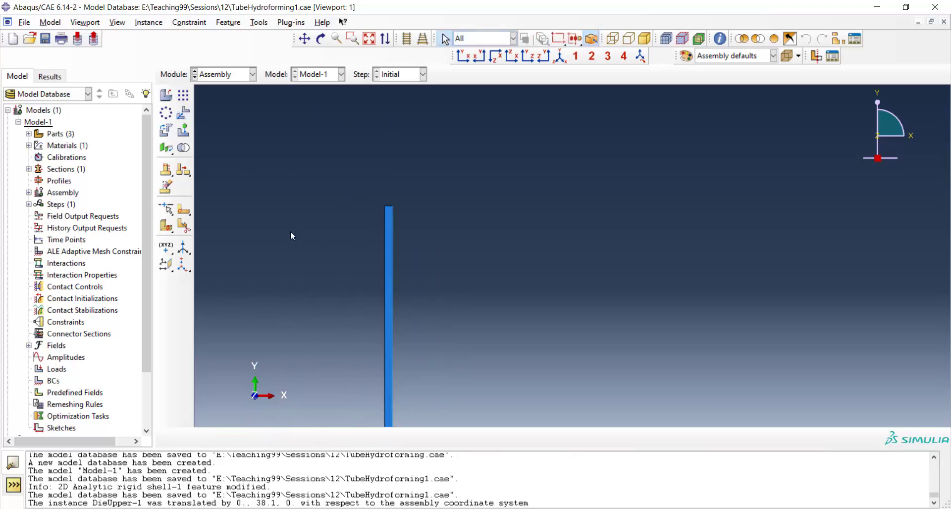
Raise DieUpper a further 5 in Y using the vector 0,0 to 0,5
scroll(275, 186, "up", 2)
left_click(187, 113)
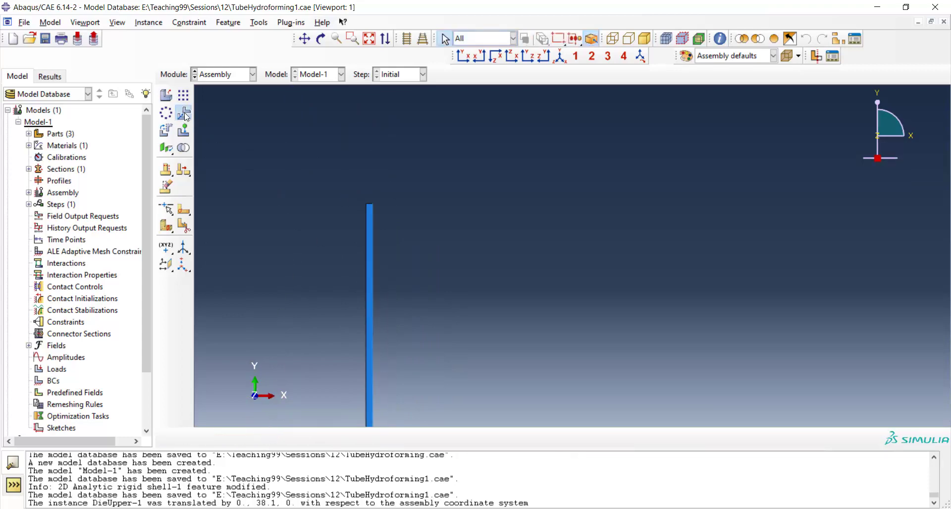
scroll(306, 153, "up", 4)
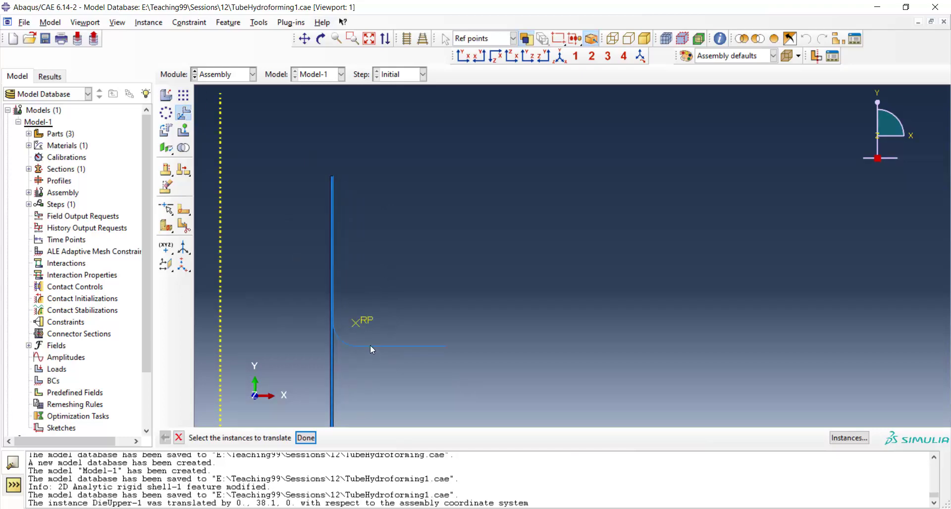
left_click(371, 345)
left_click(305, 437)
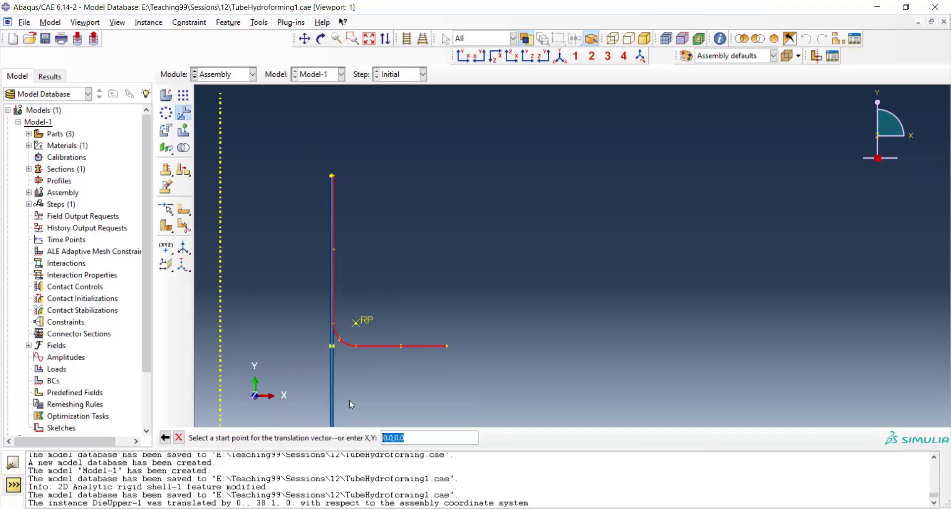
left_click(406, 439)
key("Return")
left_click(406, 438)
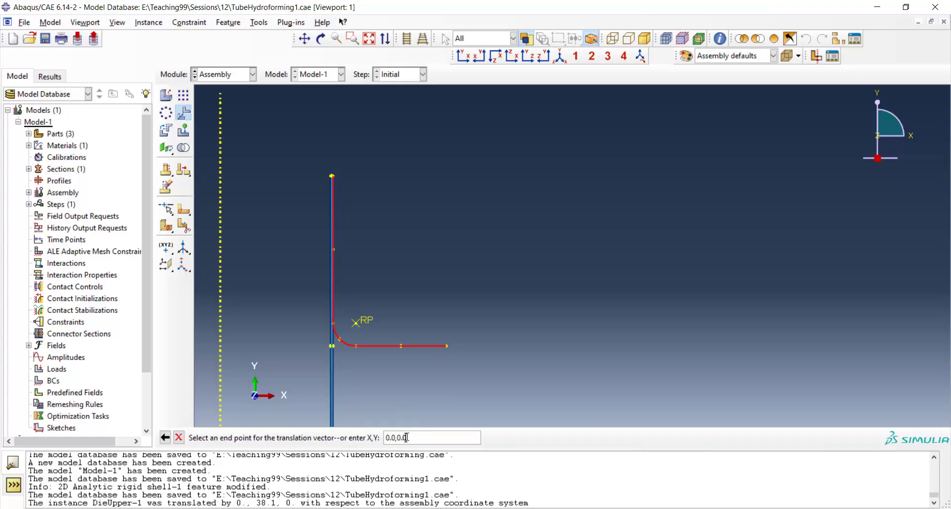
key("BackSpace")
key("BackSpace")
type("5")
key("Return")
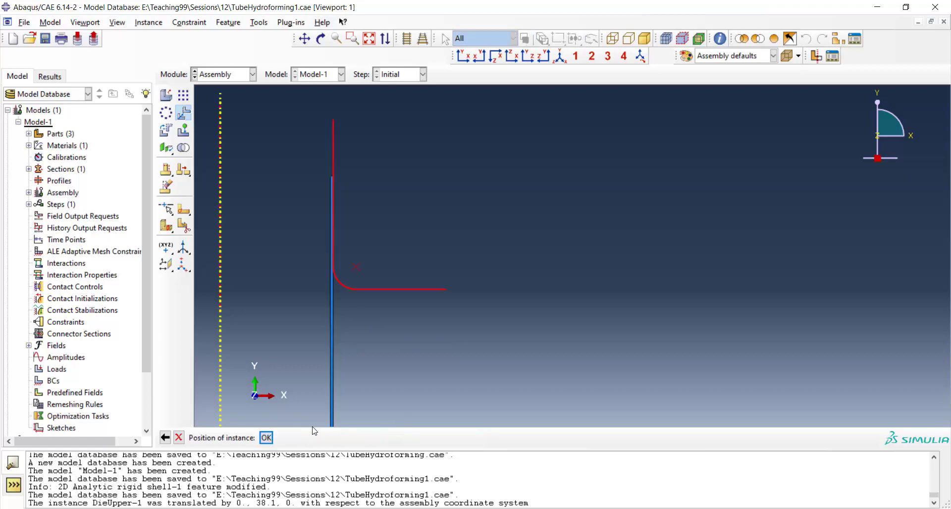
left_click(266, 438)
Translate DieBottom 42.9 upward, snapping its end to the tube's bottom vertex
scroll(403, 215, "up", 3)
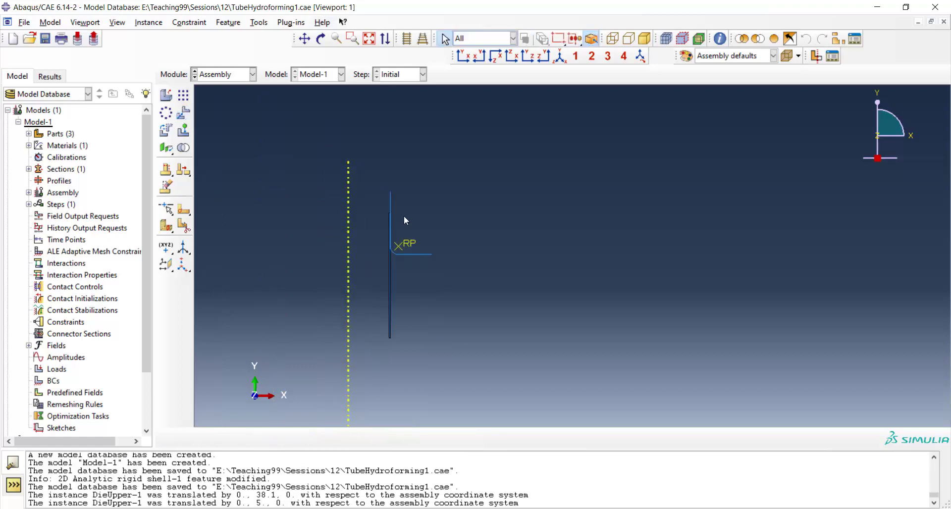
left_click(183, 113)
left_click(385, 412)
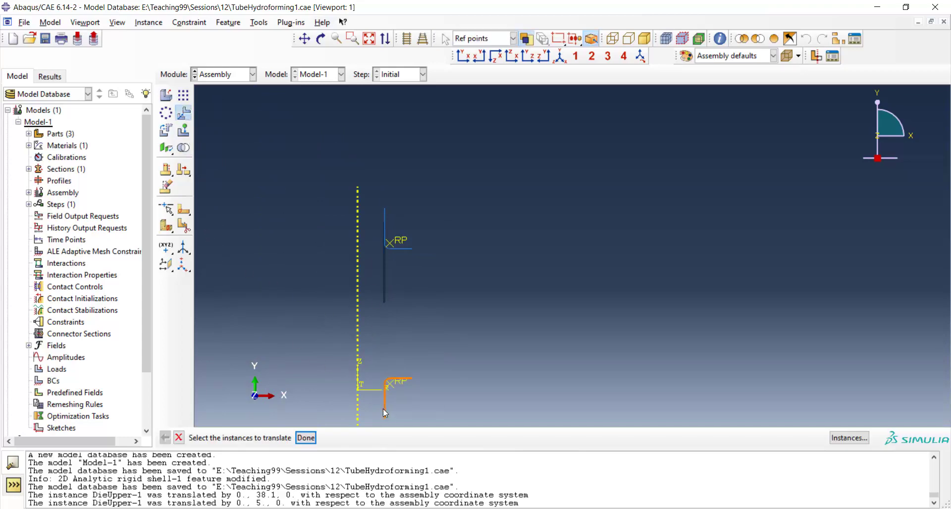
left_click(306, 438)
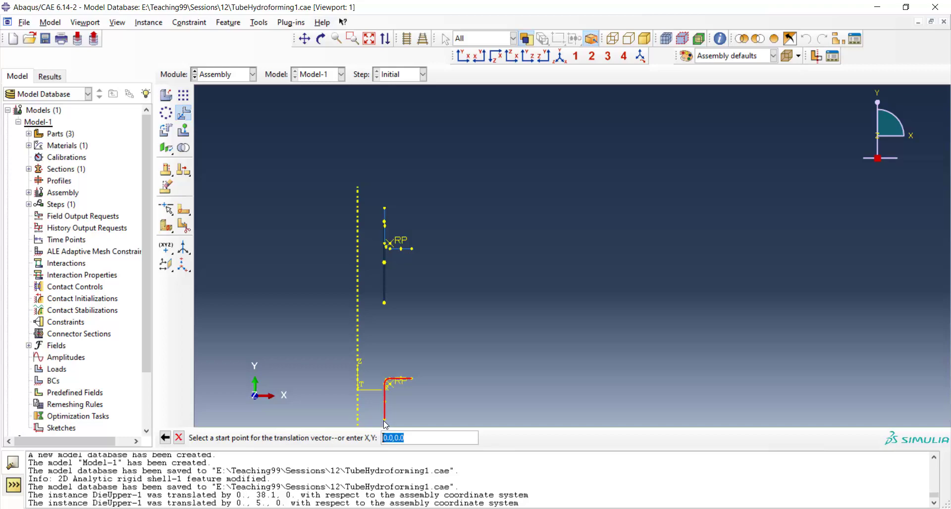
left_click(386, 420)
scroll(373, 312, "down", 5)
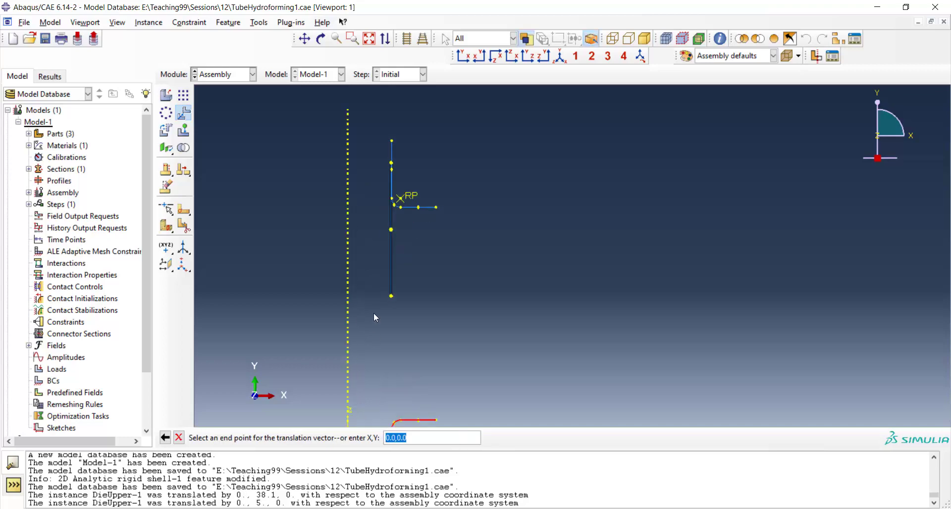
scroll(389, 286, "down", 2)
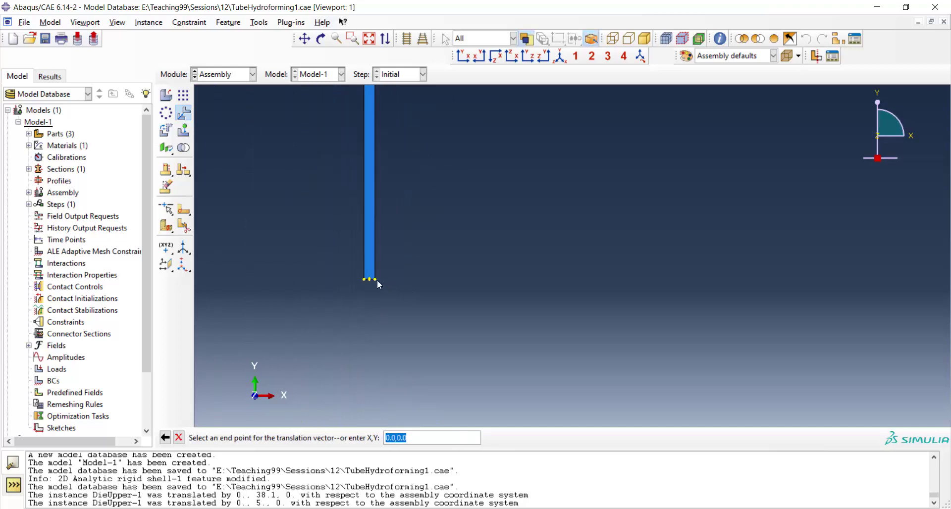
left_click(376, 281)
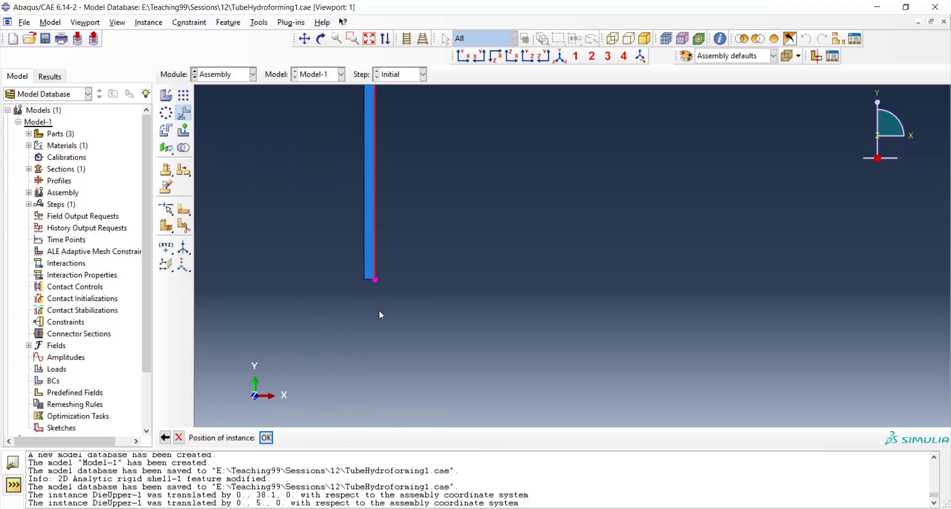
left_click(266, 437)
Lower DieBottom 5 in Y using the vector 0,0 to 0,-5
scroll(319, 409, "up", 5)
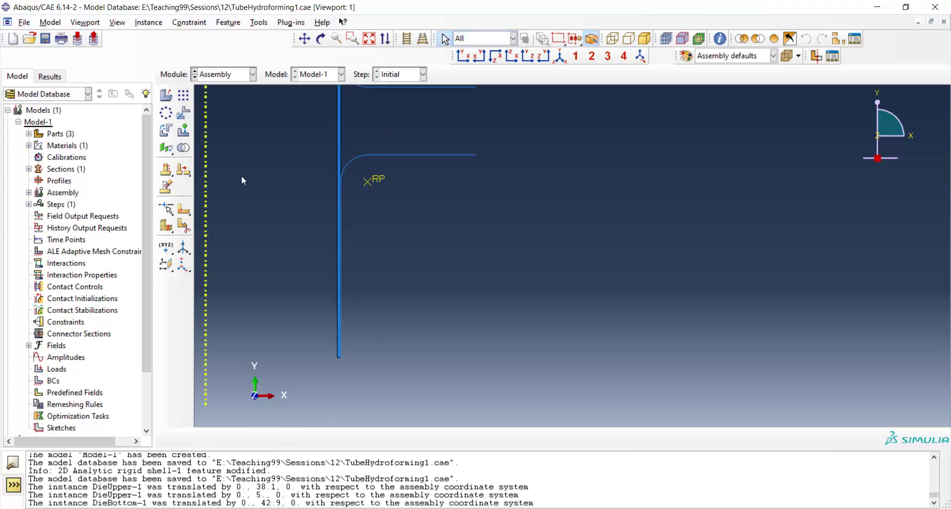
left_click(183, 113)
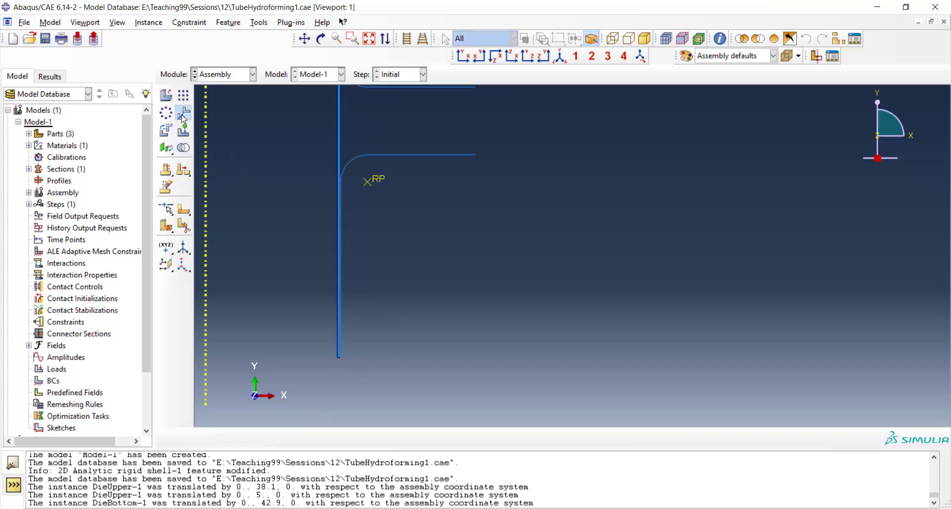
left_click(368, 156)
left_click(305, 438)
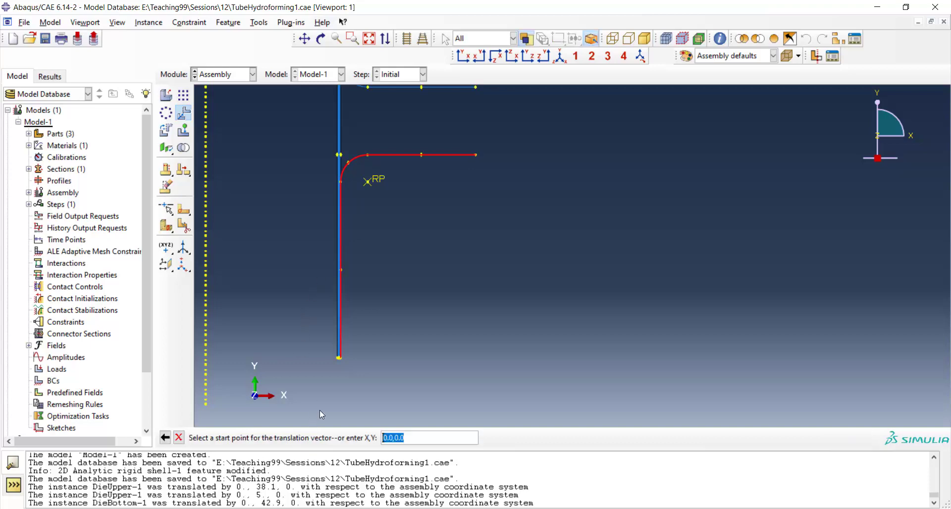
key("Return")
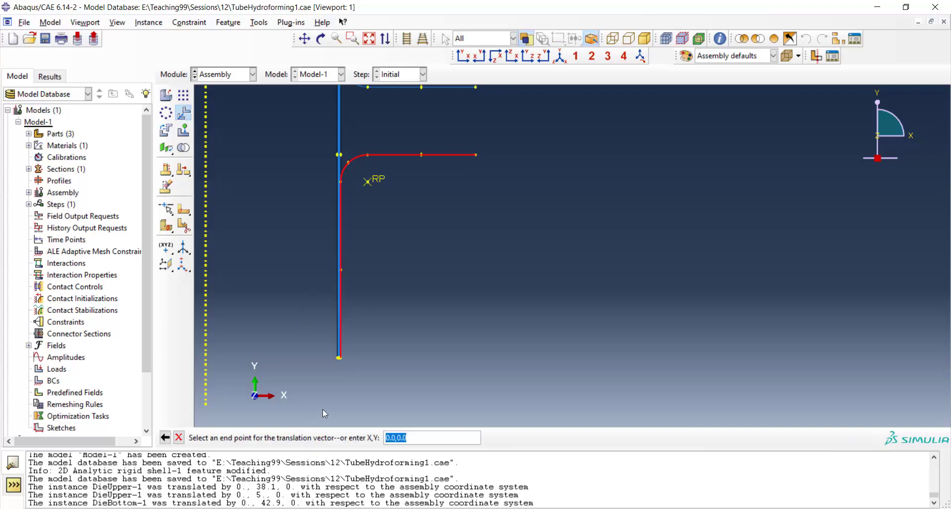
left_click(407, 438)
key("BackSpace")
key("BackSpace")
key("BackSpace")
key("BackSpace")
key("Return")
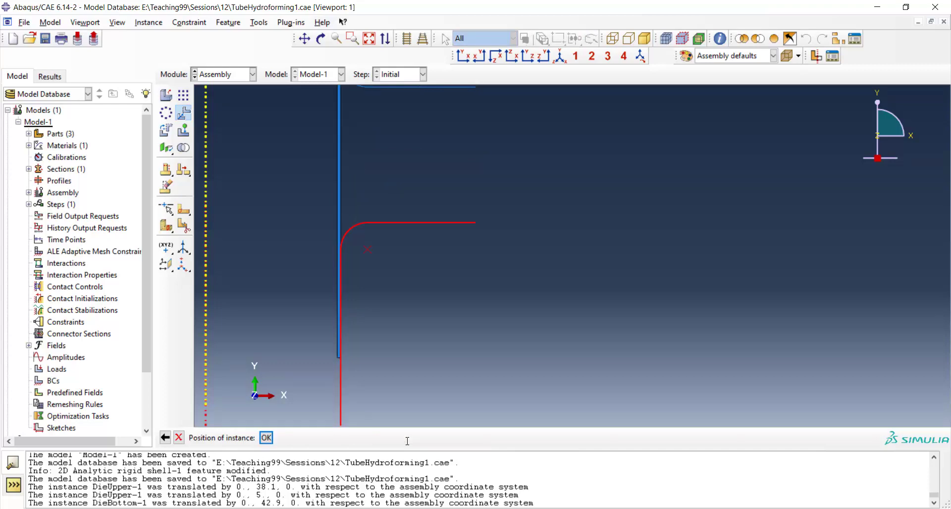
left_click(266, 438)
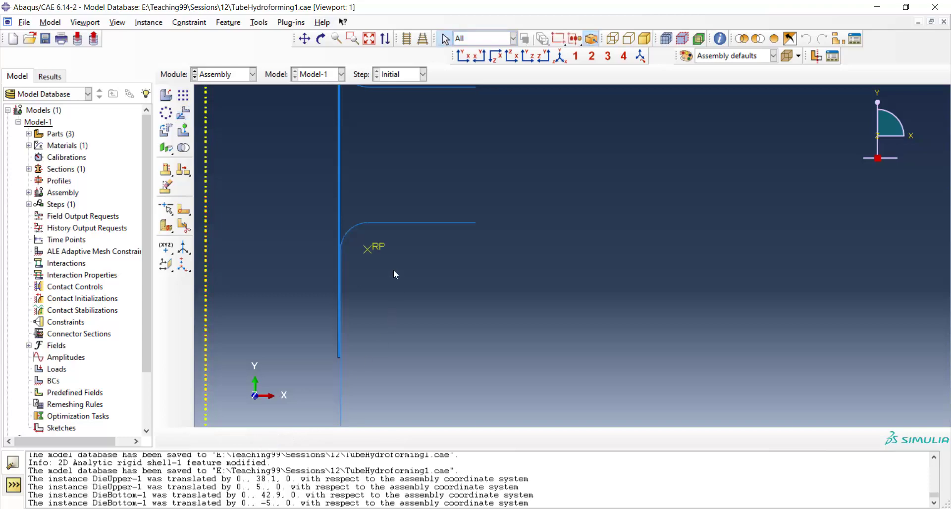
Create a Dynamic, Explicit Step-1 with a time period of 0.005
left_click(369, 39)
left_click(228, 74)
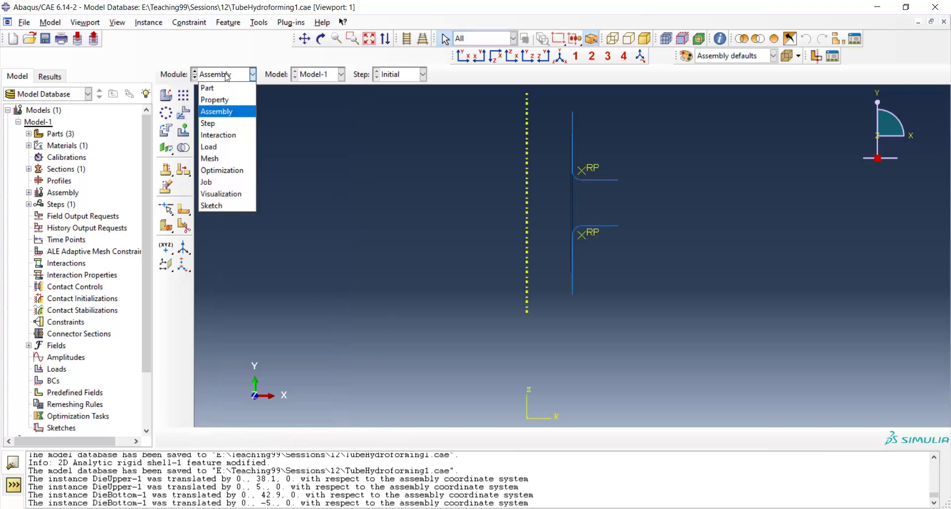
left_click(223, 123)
left_click(166, 95)
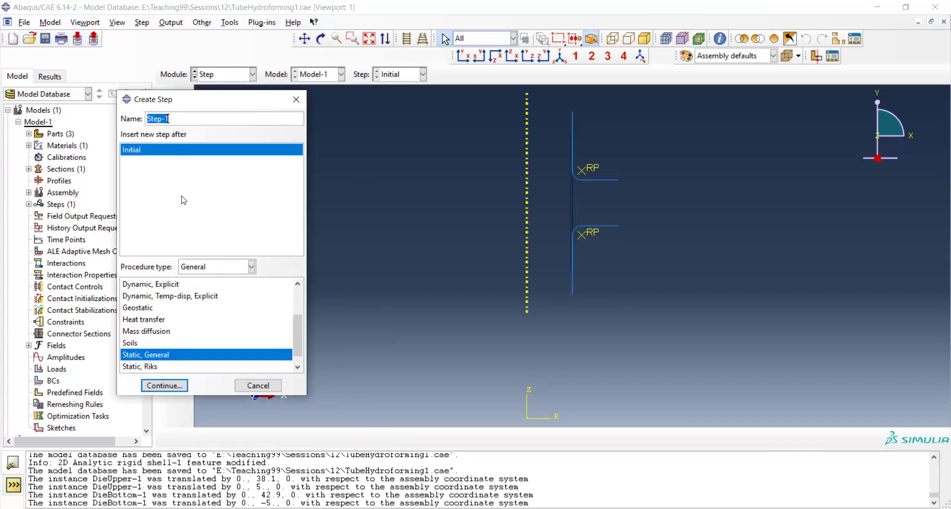
left_click(163, 285)
left_click(163, 386)
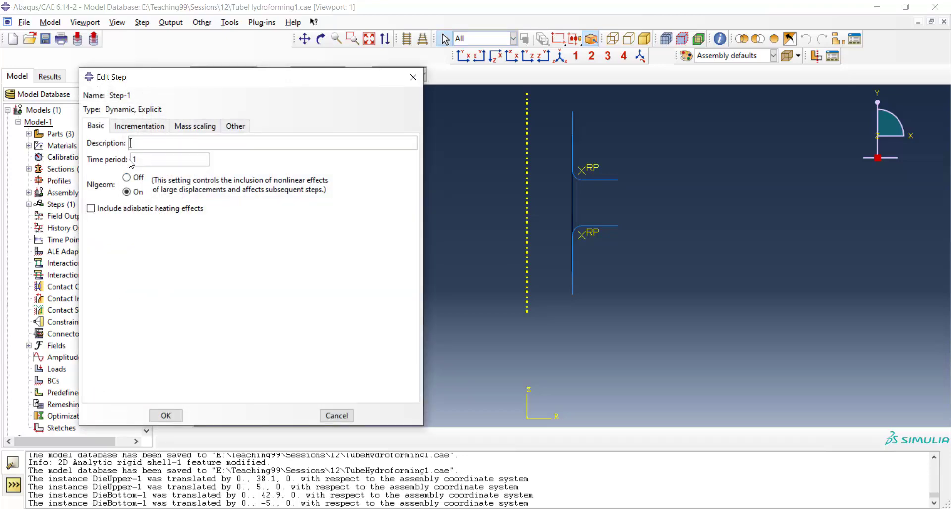
left_click_drag(140, 160, 125, 158)
left_click(167, 416)
left_click(224, 74)
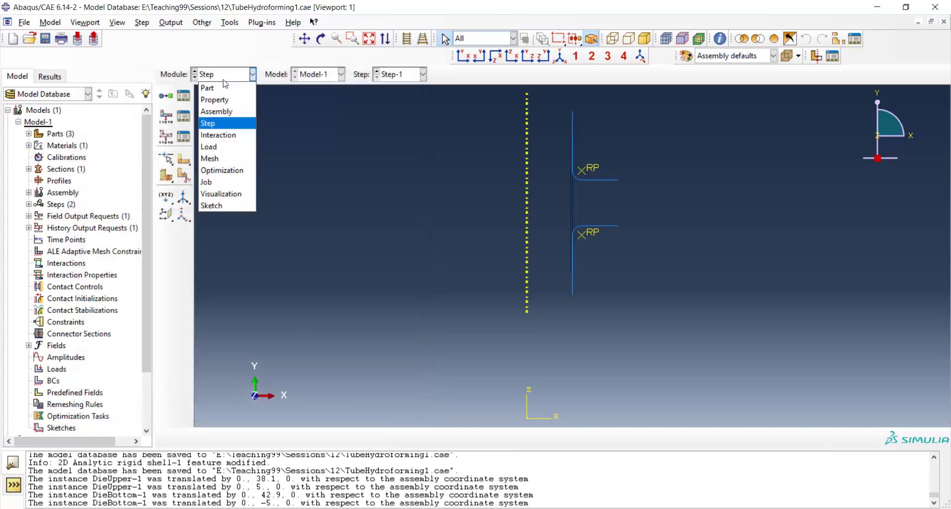
Define contact property IntProp-1 with Penalty tangential behavior and friction coefficient 0.1
left_click(221, 135)
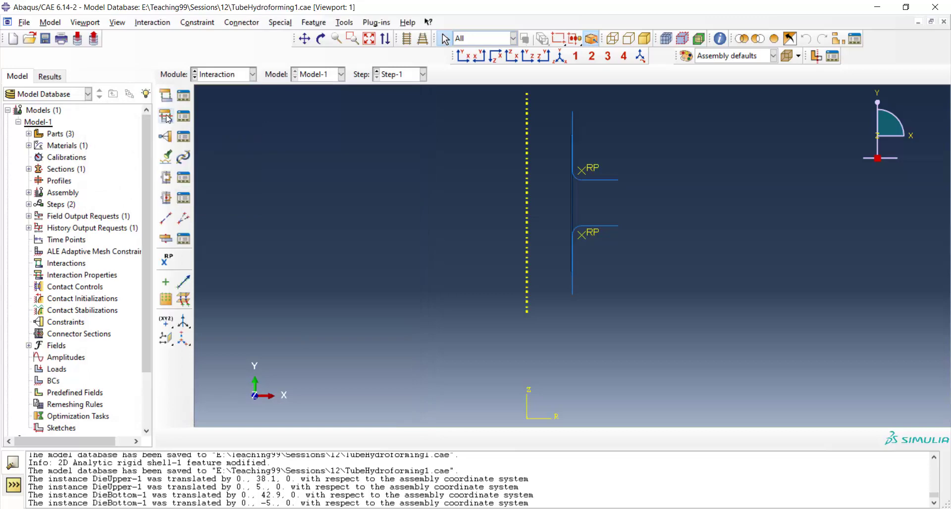
left_click(166, 117)
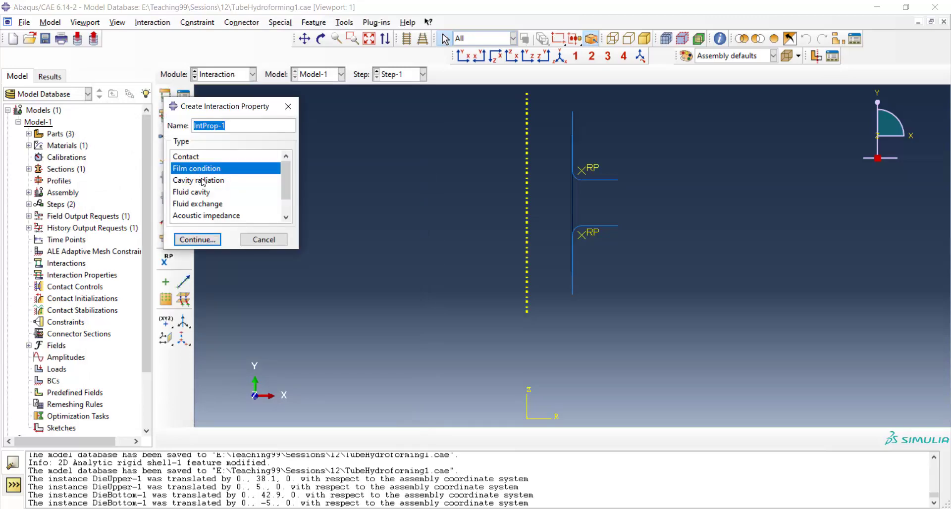
left_click(197, 157)
left_click(197, 240)
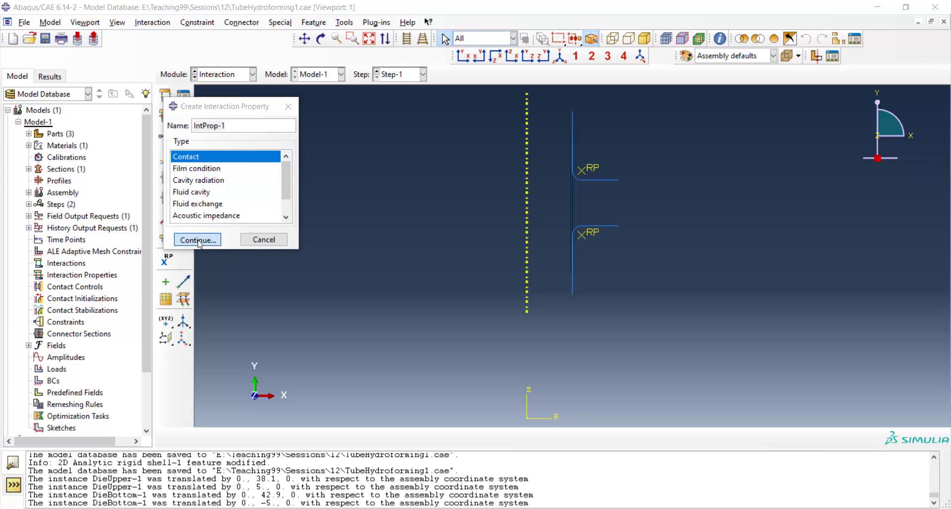
left_click(271, 148)
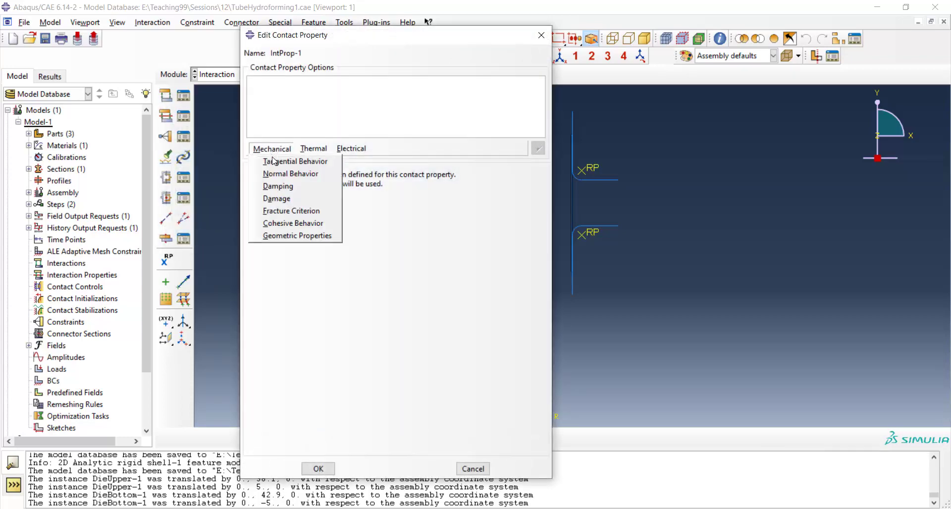
left_click(273, 160)
left_click(353, 187)
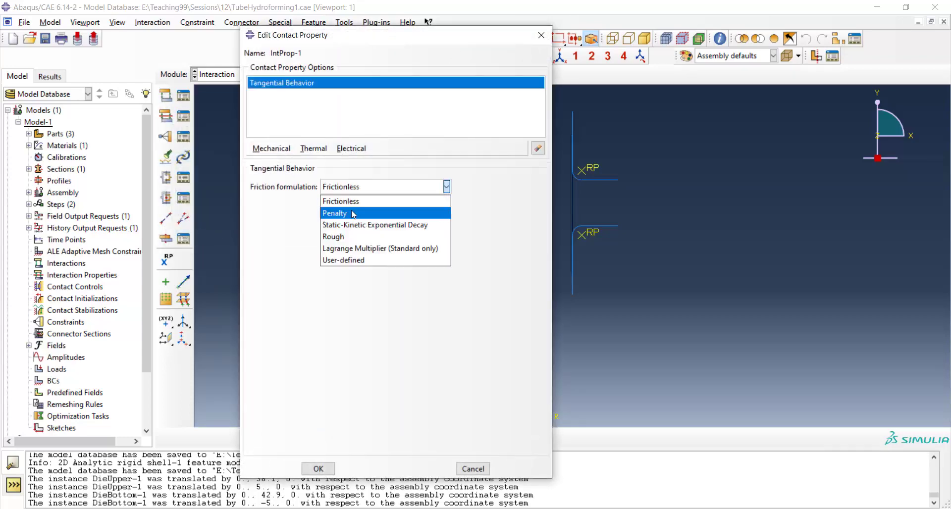
left_click(353, 213)
left_click(280, 317)
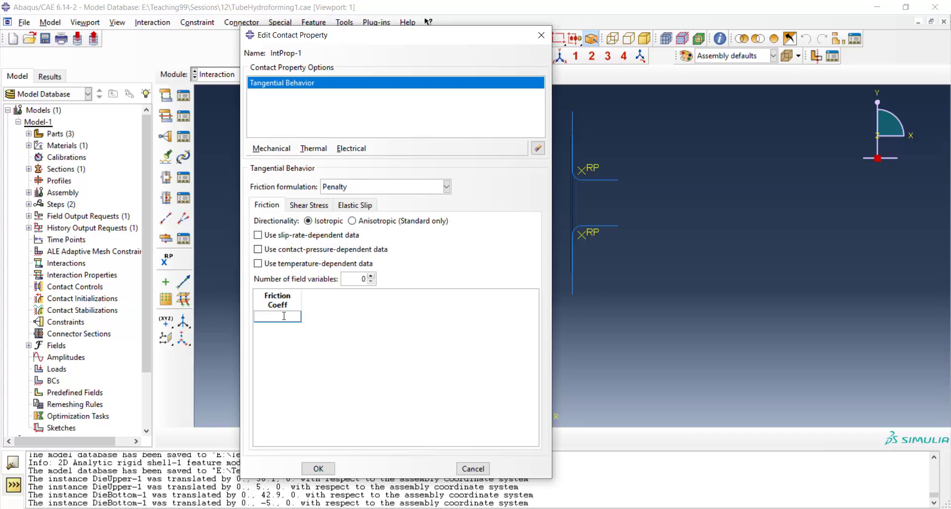
left_click(327, 467)
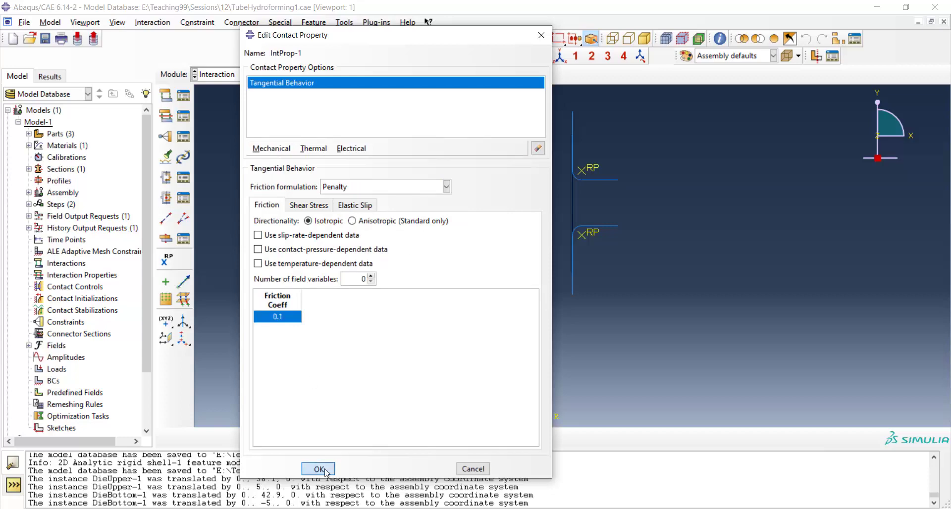
left_click(166, 95)
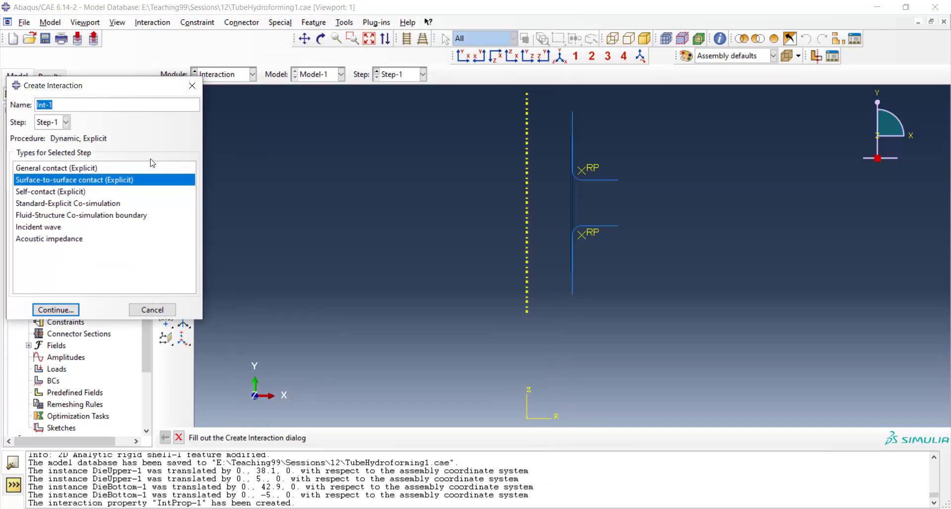
Create surface-to-surface contact 'Upper' between the upper die edge and tube wall
type("Upper")
left_click(56, 310)
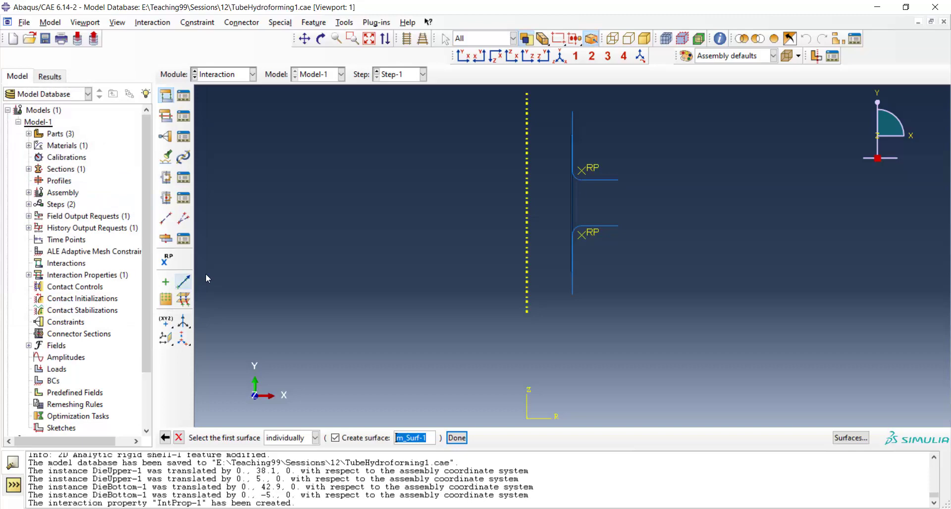
left_click(588, 178)
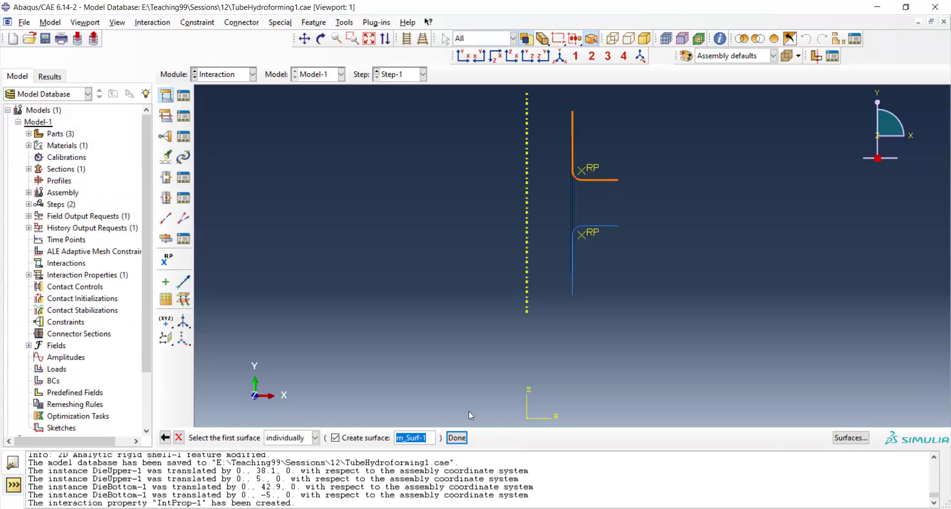
left_click(456, 438)
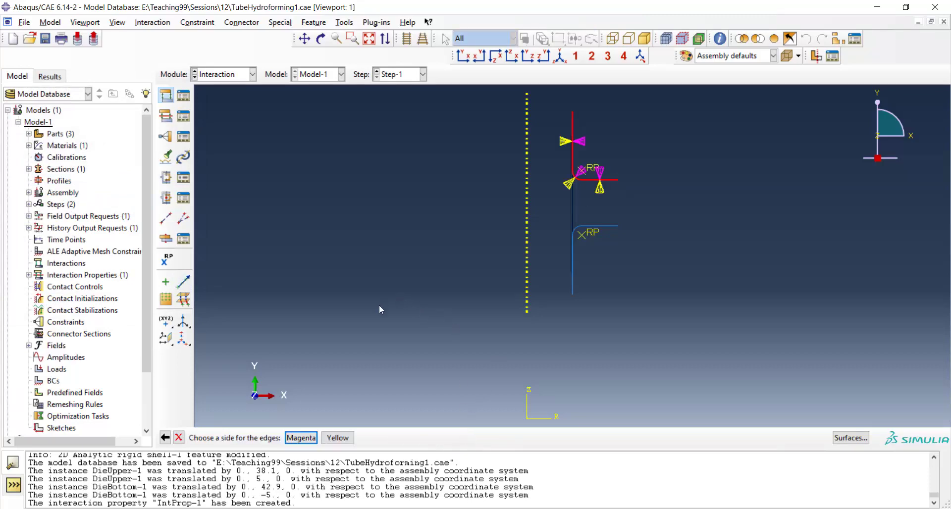
left_click(344, 436)
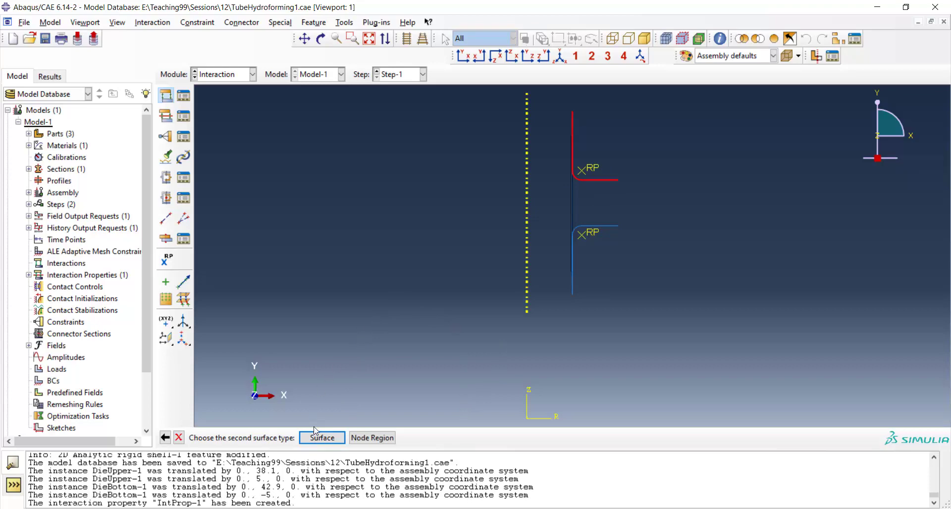
left_click(322, 438)
scroll(566, 236, "up", 5)
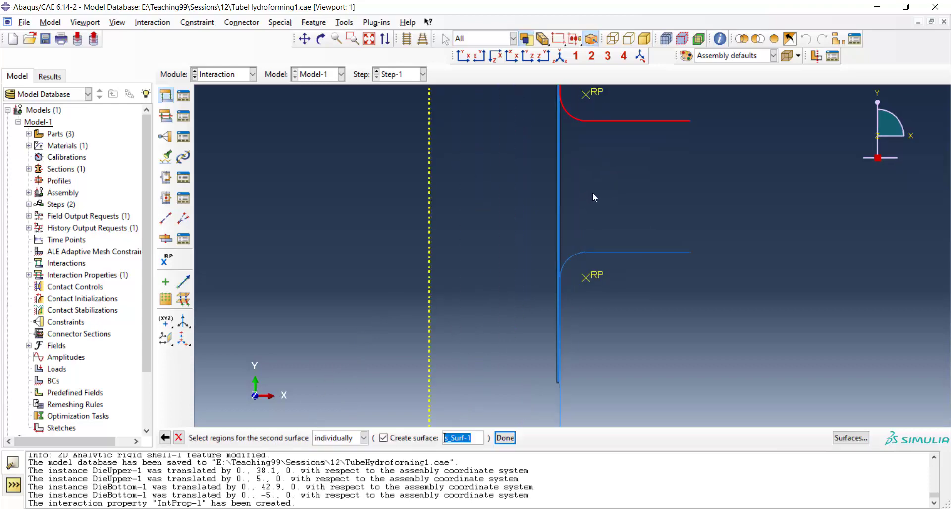
scroll(592, 192, "up", 3)
left_click(547, 194)
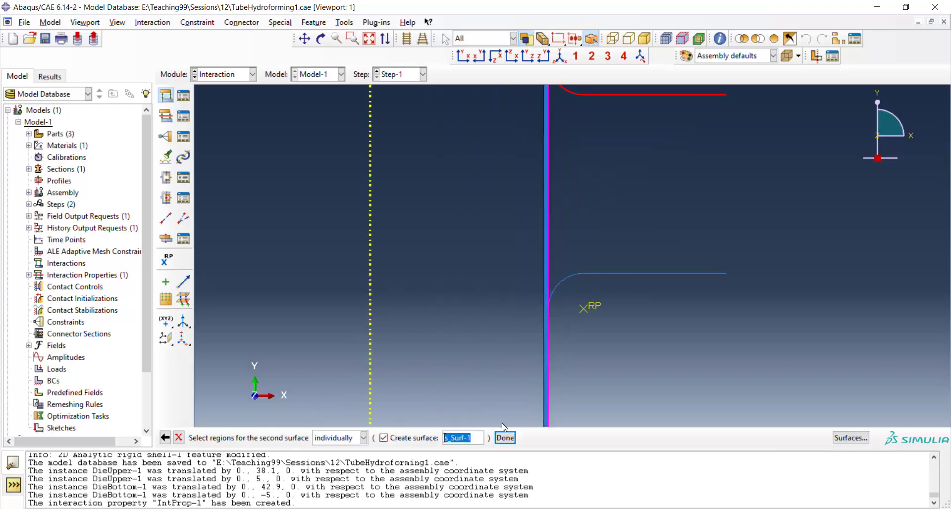
left_click(505, 438)
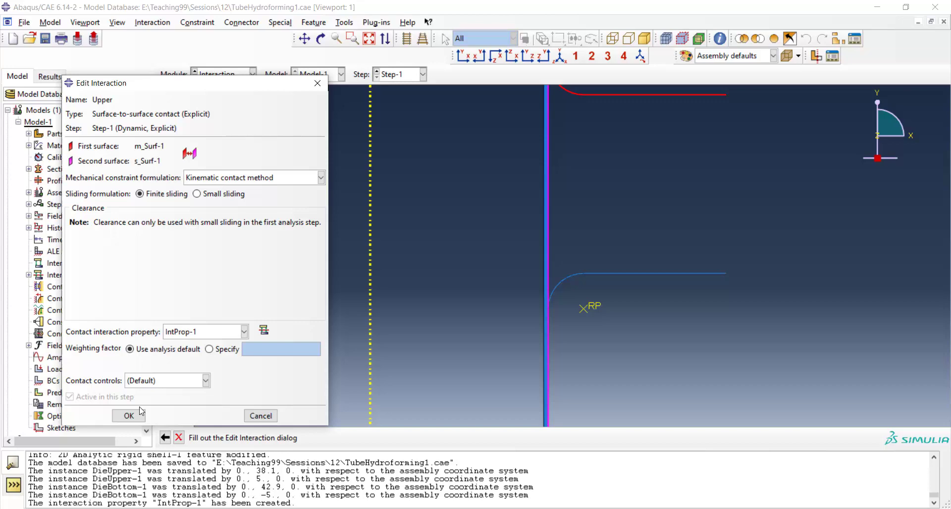
left_click(128, 416)
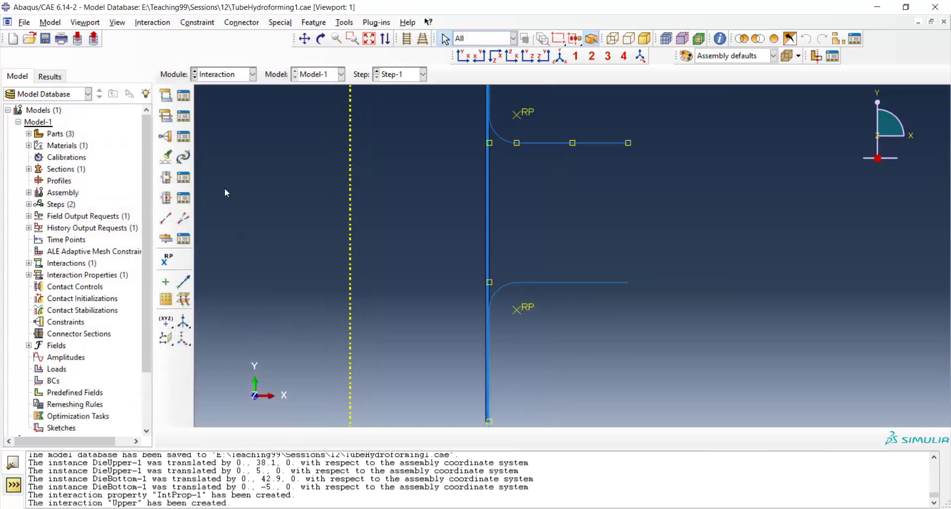
Create surface-to-surface contact 'Bottom' between the lower die edge and tube wall
left_click(166, 95)
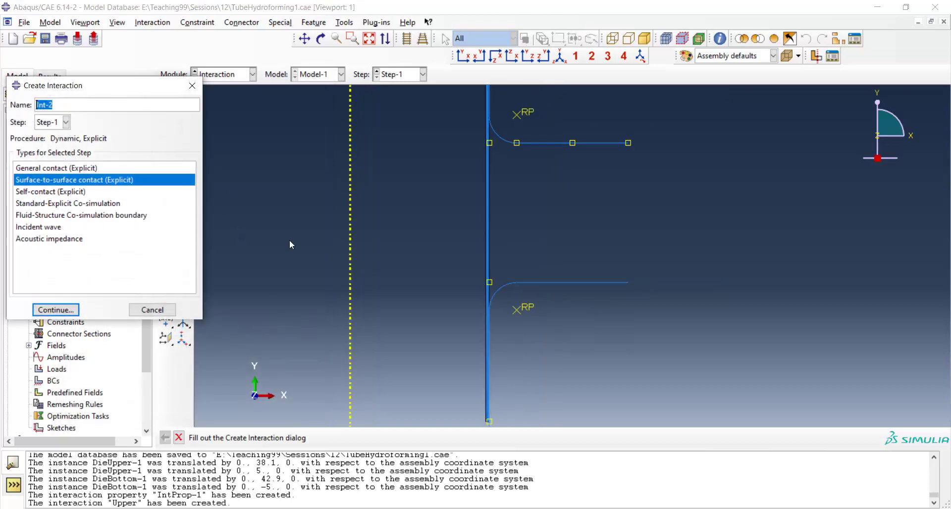
type("Bottom")
left_click(56, 309)
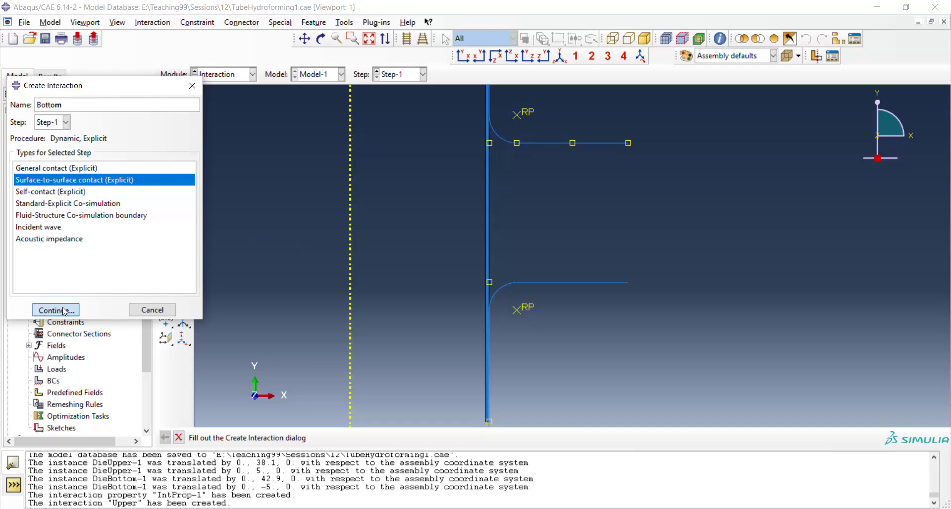
left_click(521, 282)
left_click(463, 438)
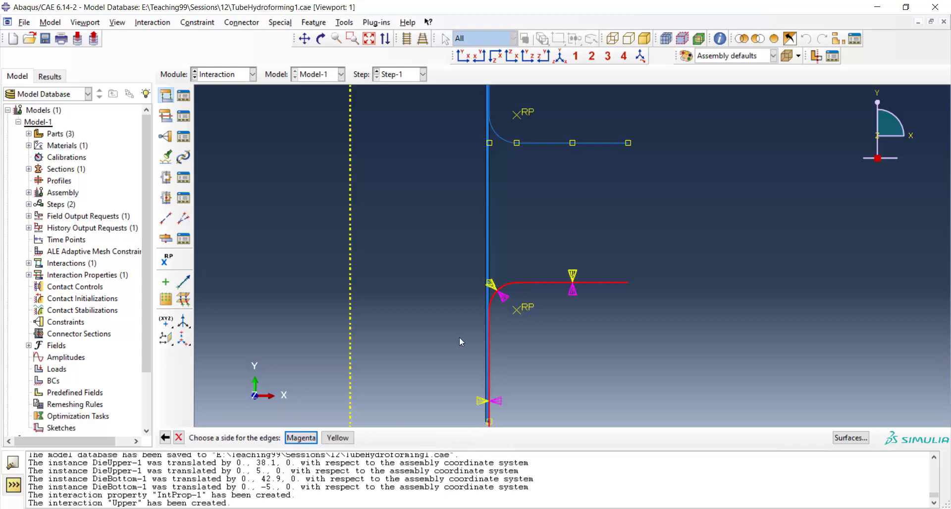
left_click(332, 437)
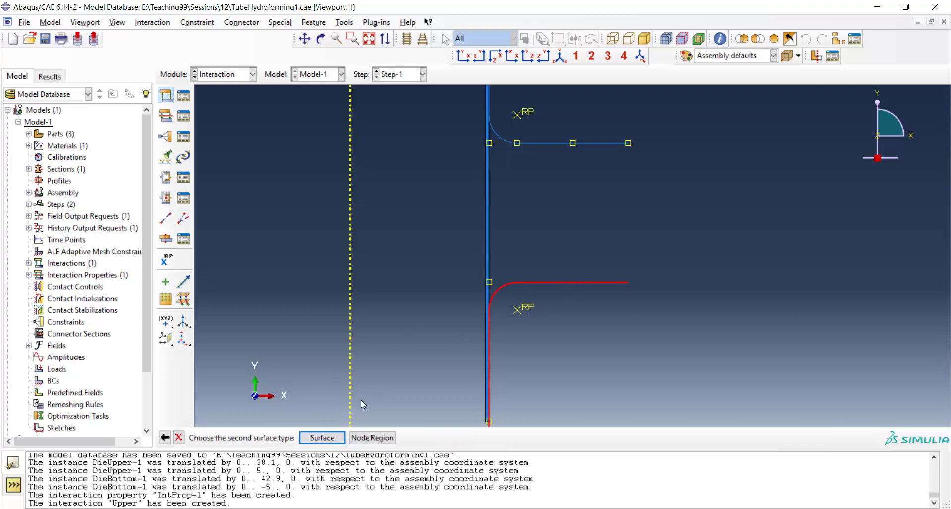
left_click(322, 437)
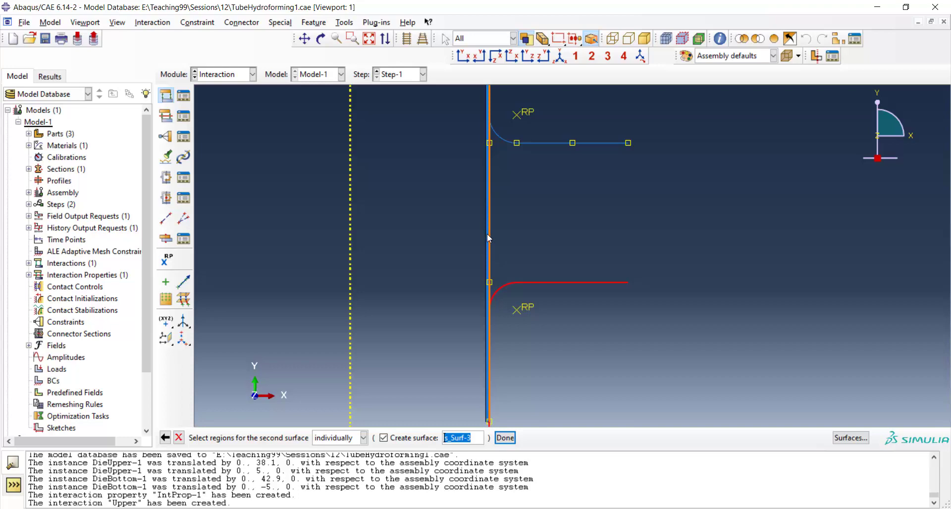
left_click(488, 238)
left_click(505, 437)
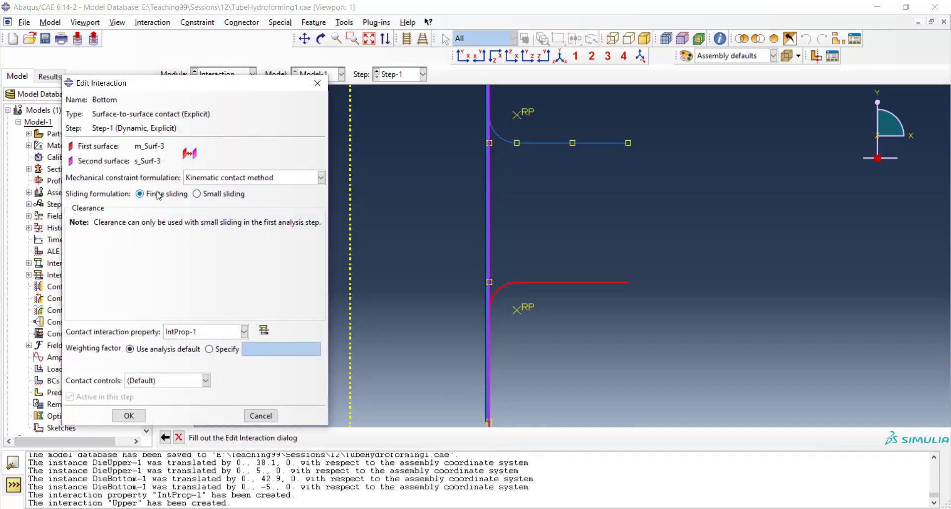
left_click(128, 416)
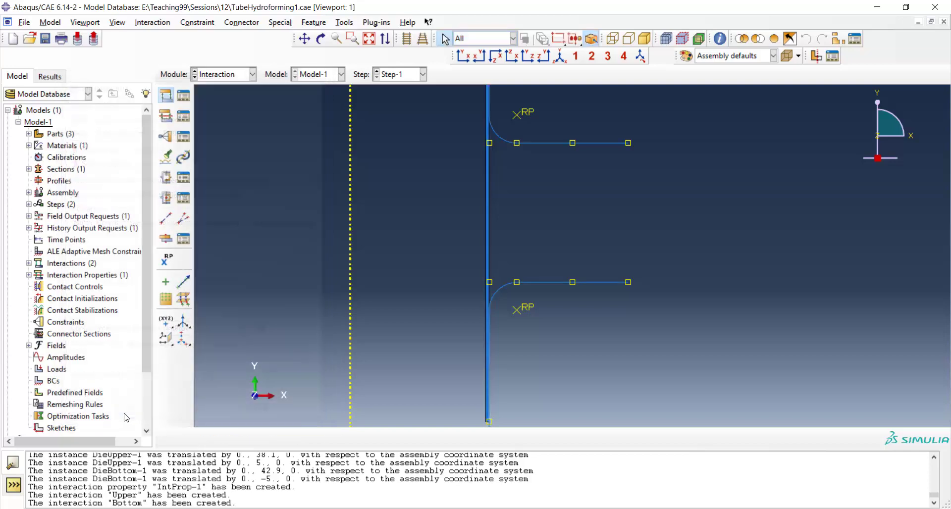
left_click(219, 75)
Save the model and apply an ENCASTRE boundary condition FixDie to both die reference points
left_click(228, 148)
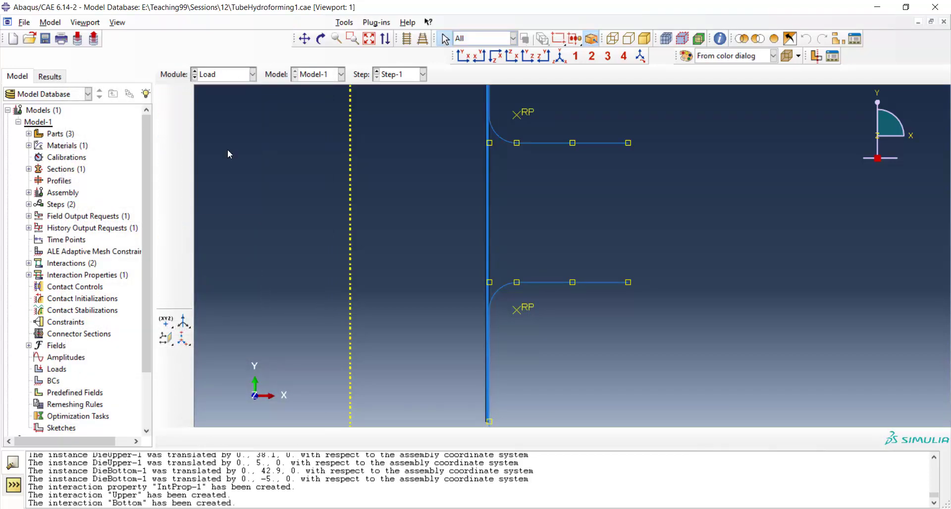
left_click(45, 39)
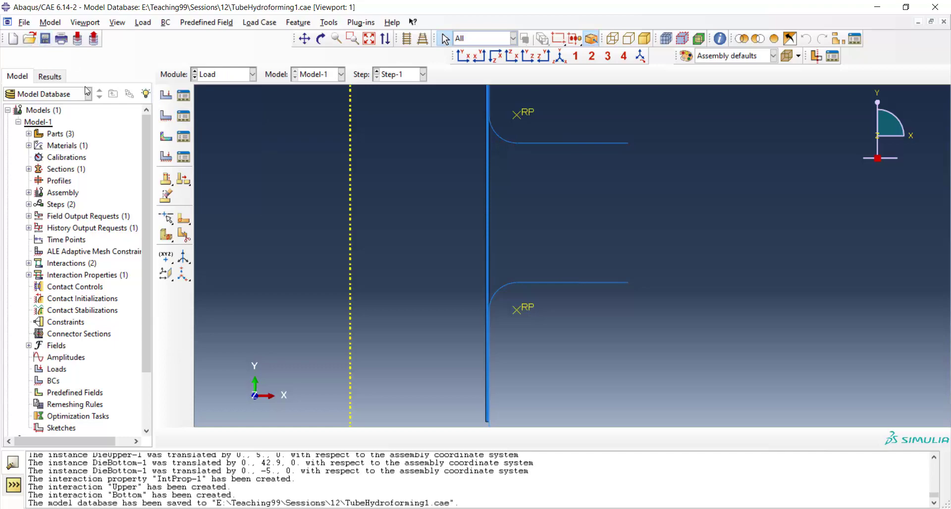
left_click(166, 116)
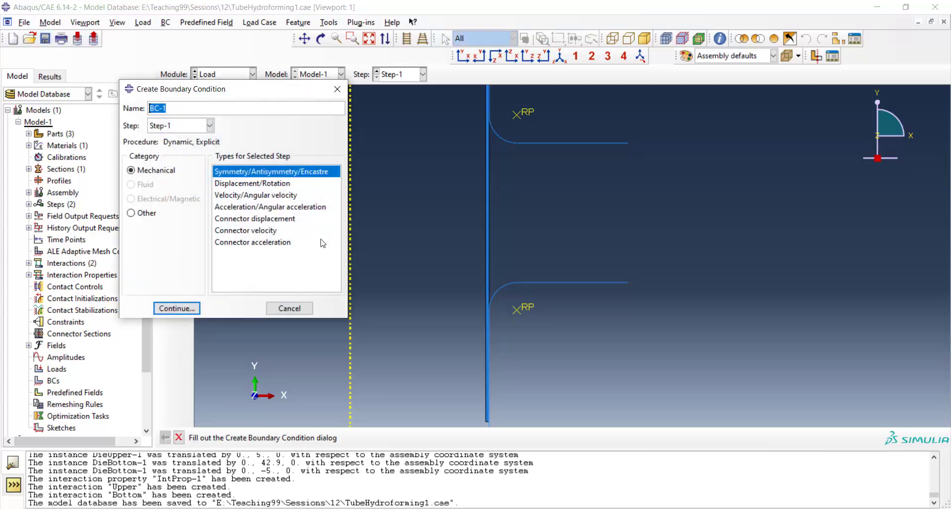
type("FixDies")
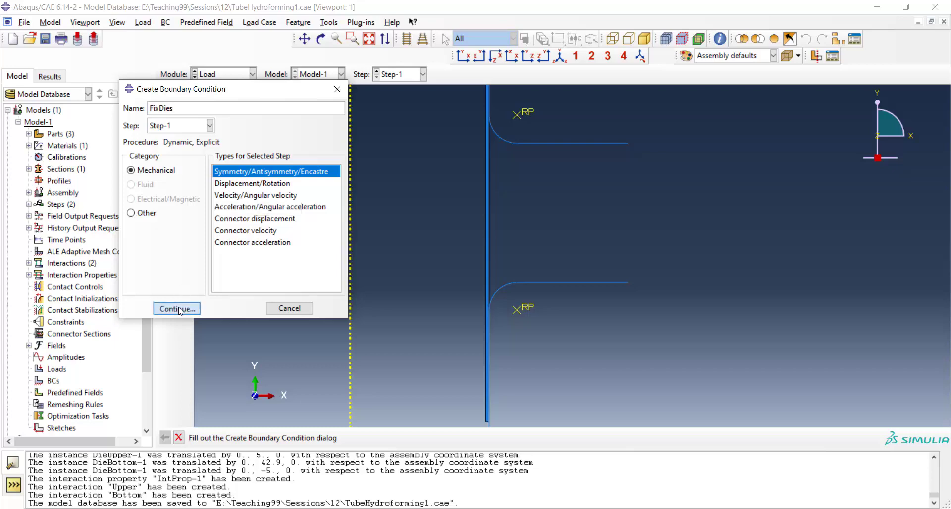
left_click(176, 308)
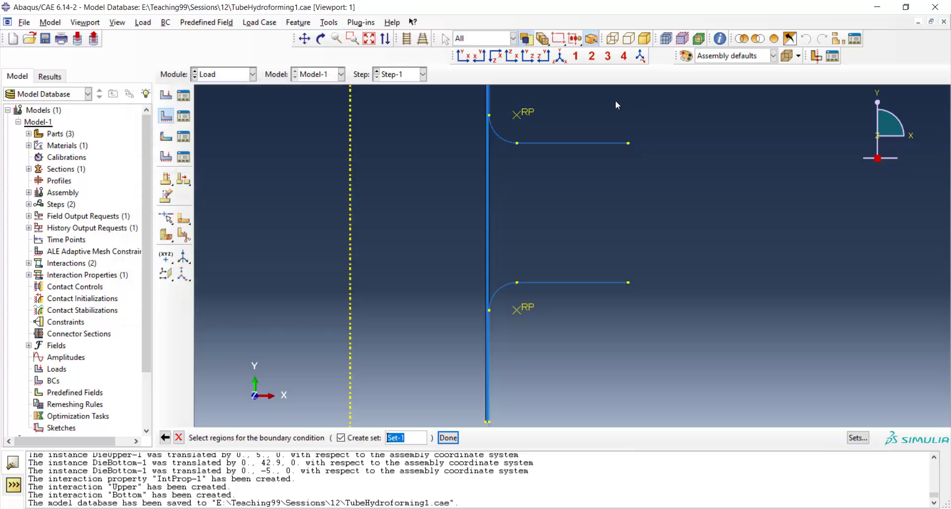
left_click(517, 117)
left_click(523, 309, "shift")
left_click(446, 436)
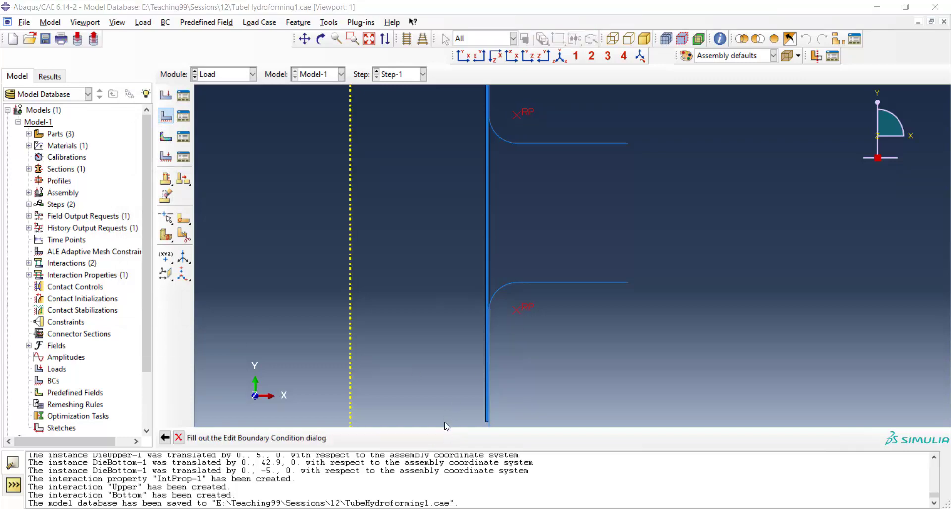
left_click(57, 315)
Pin the tube's top edge with boundary condition FixTubeUp
left_click(97, 334)
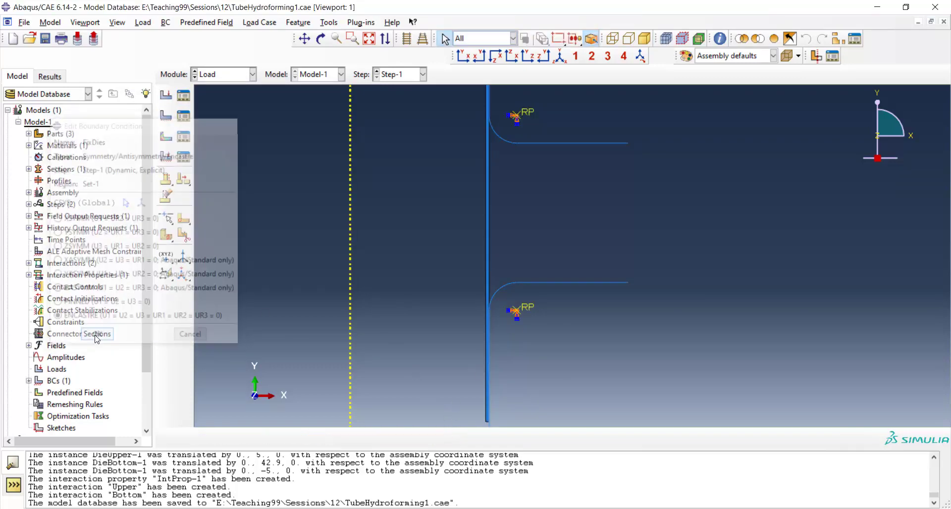
left_click(166, 115)
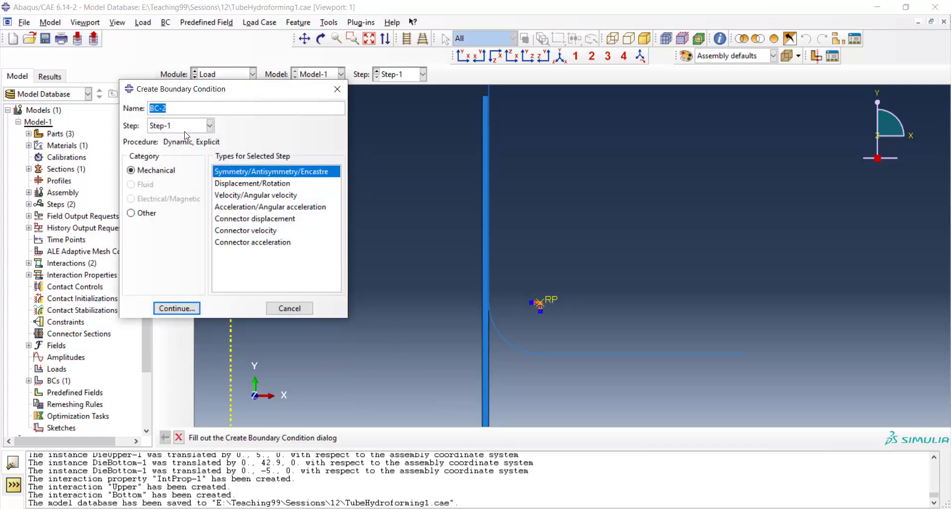
type("FixTubeUp")
left_click(177, 308)
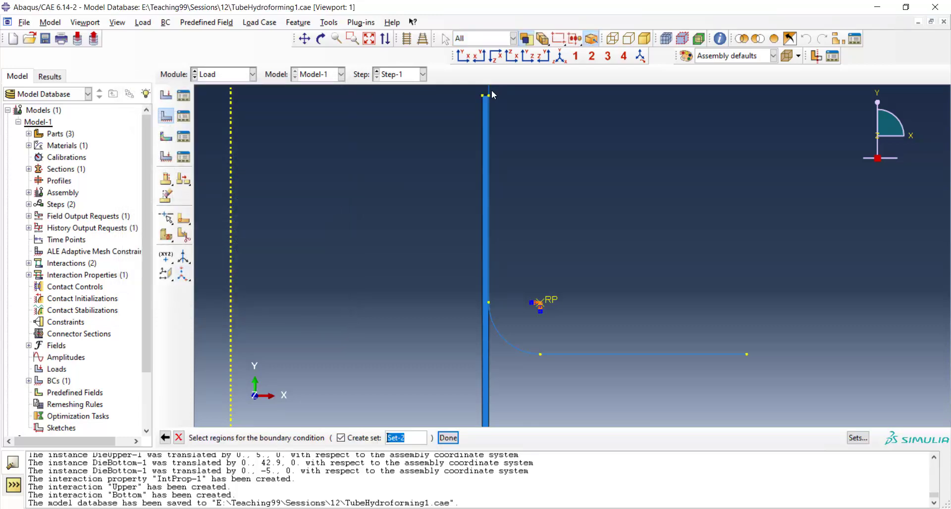
scroll(487, 100, "up", 5)
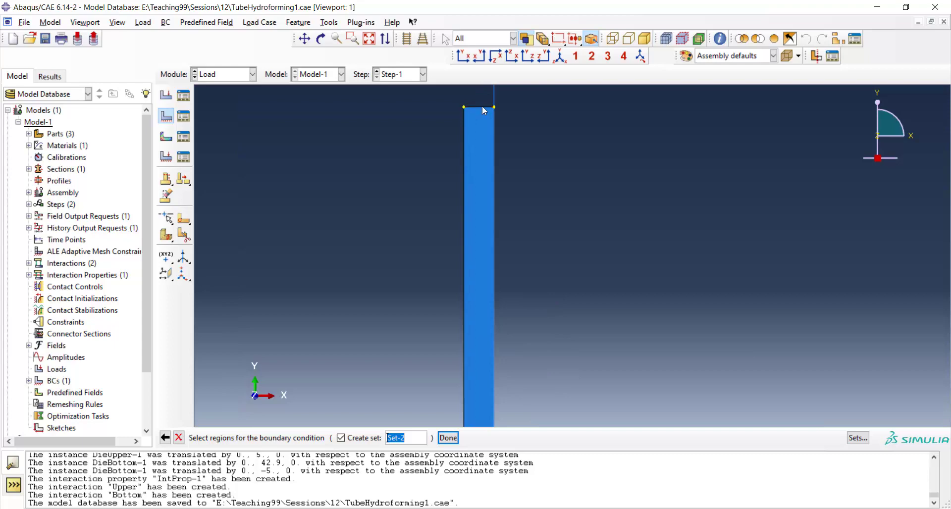
left_click(448, 437)
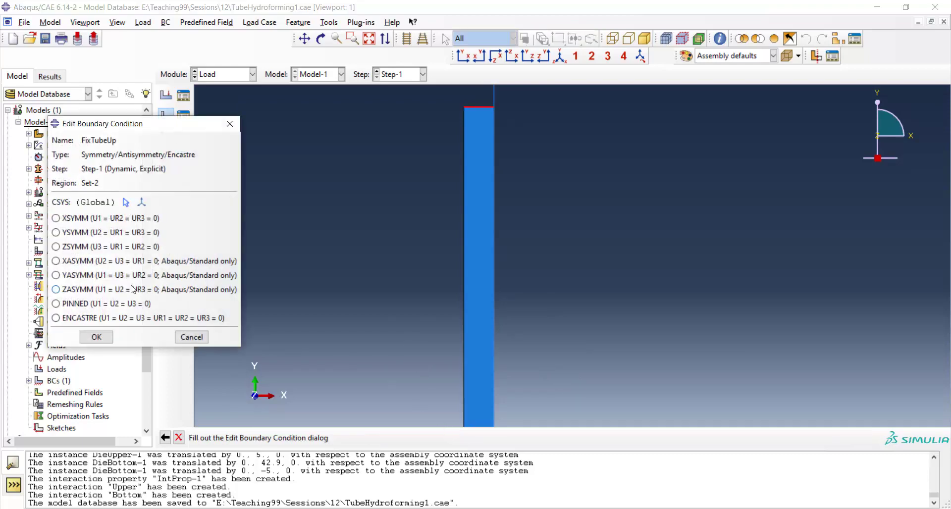
left_click(86, 304)
left_click(96, 337)
Pin the tube's bottom edge with boundary condition FixtubeBot
scroll(375, 187, "down", 4)
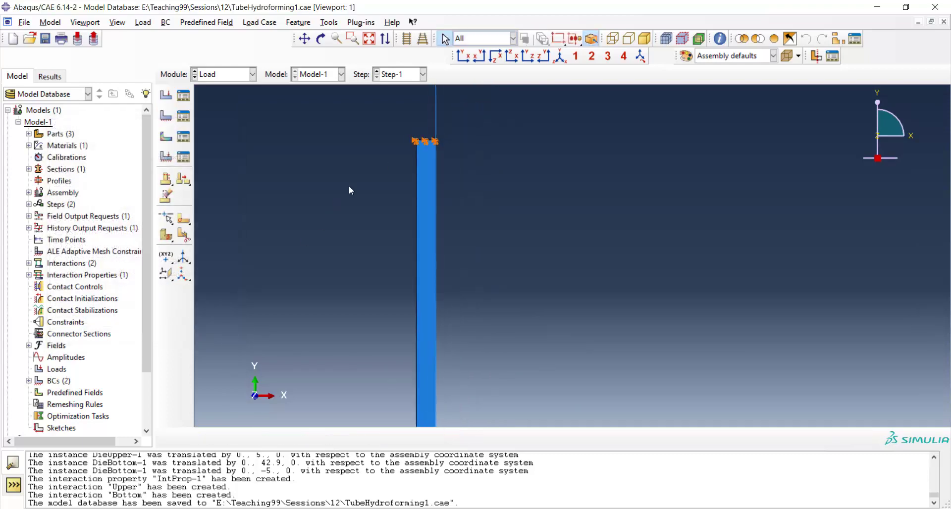
scroll(426, 184, "down", 5)
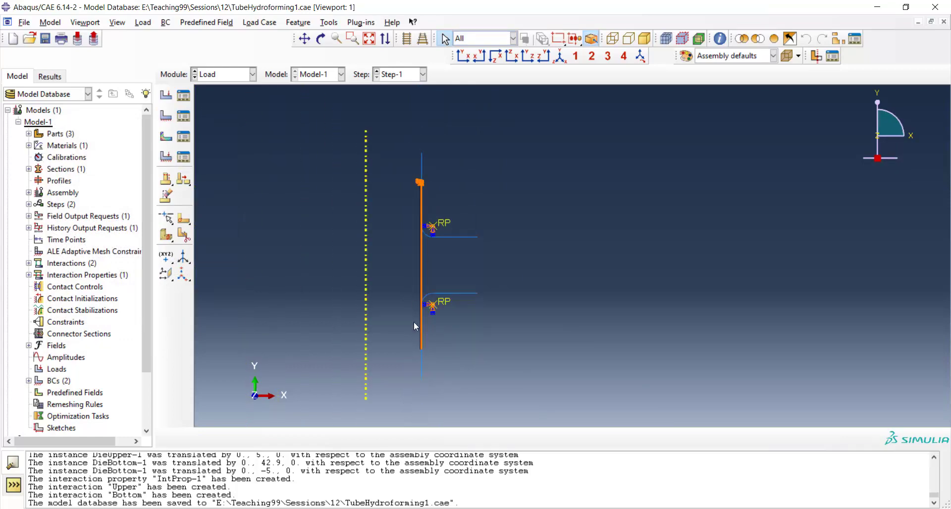
scroll(421, 347, "up", 6)
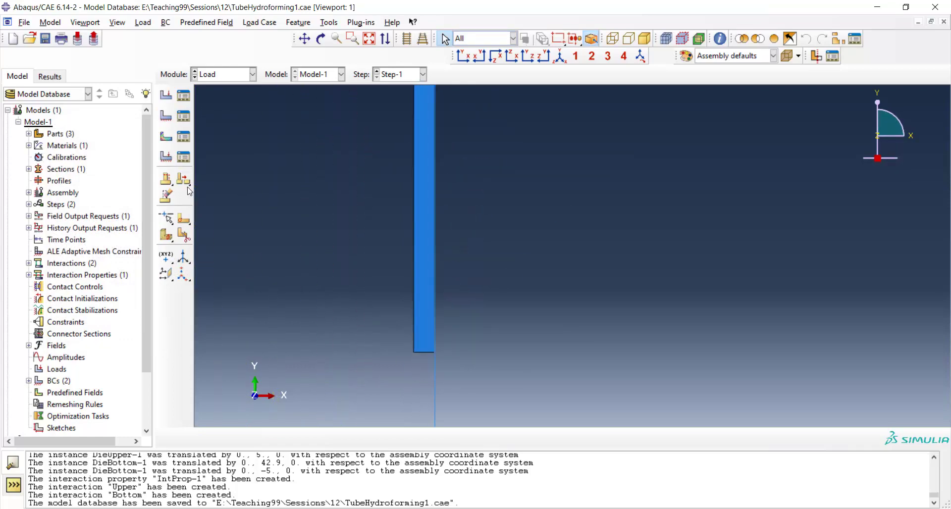
left_click(173, 119)
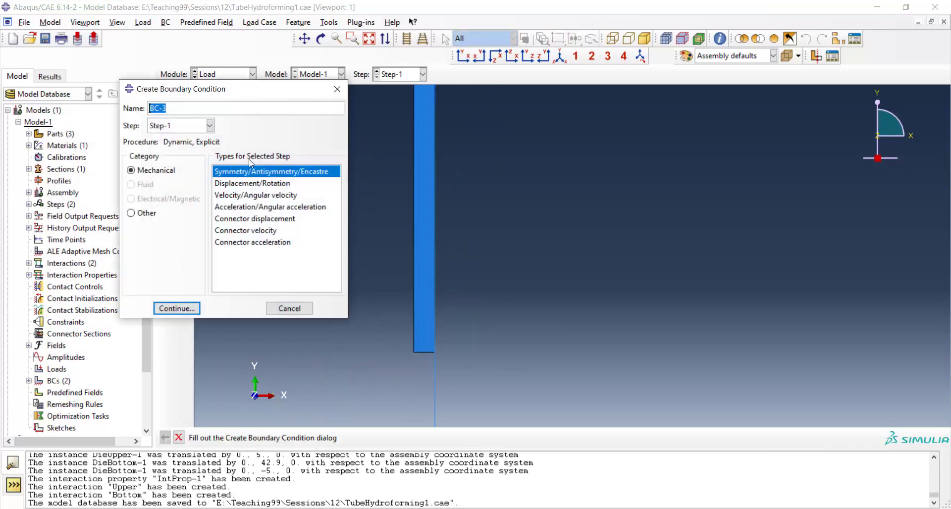
type("FixtubeBot")
left_click(179, 309)
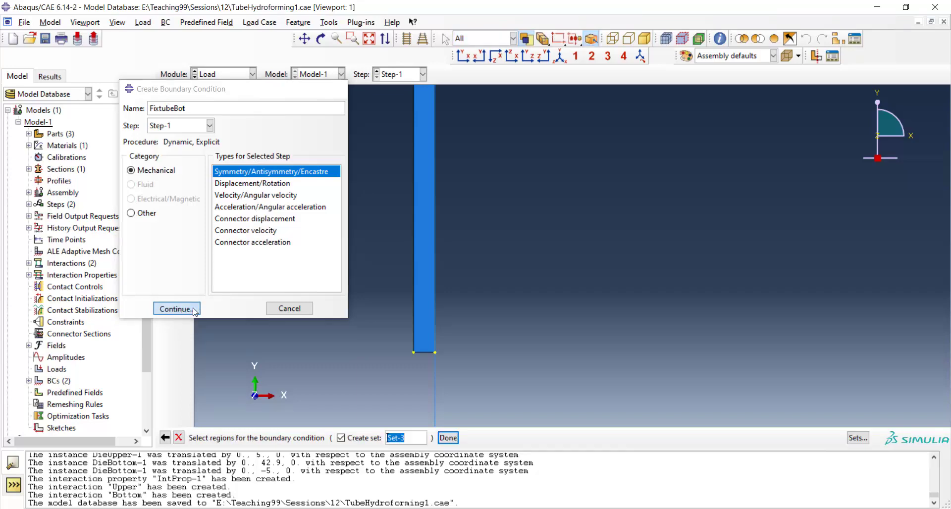
left_click(425, 352)
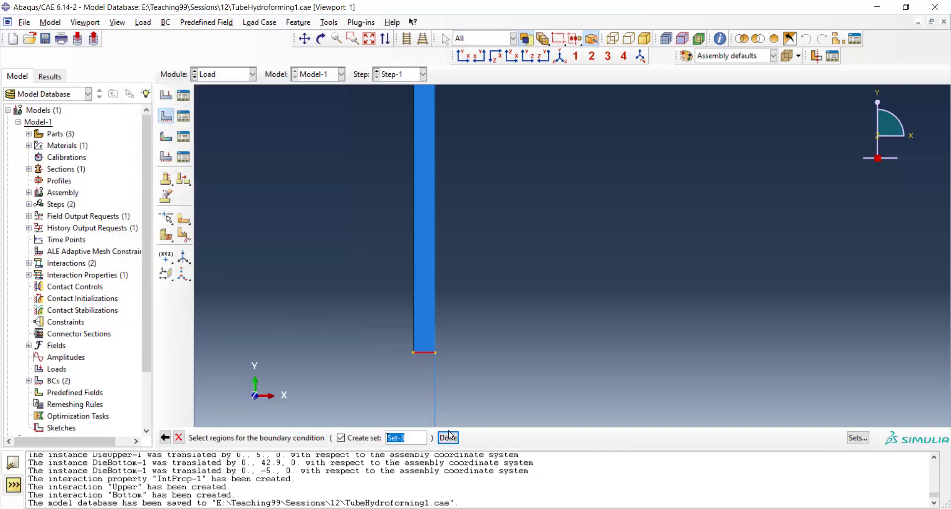
left_click(448, 438)
left_click(79, 303)
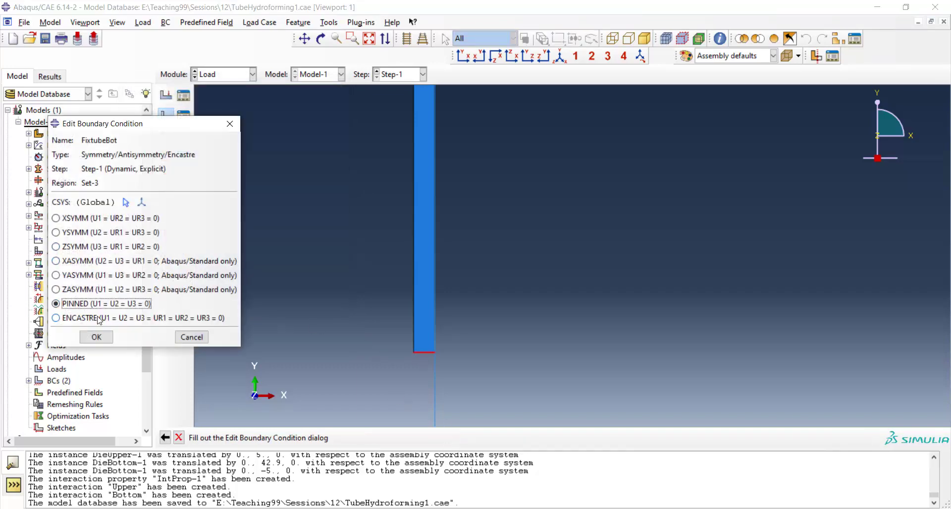
left_click(96, 336)
scroll(299, 364, "up", 2)
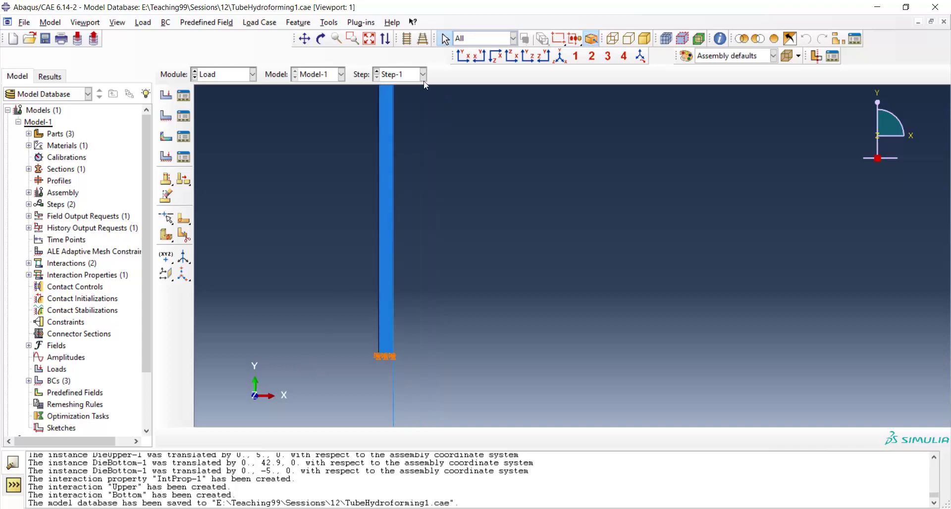
Create a pressure load named 'Pressure' of magnitude 10 on the tube's inner edge
left_click(369, 39)
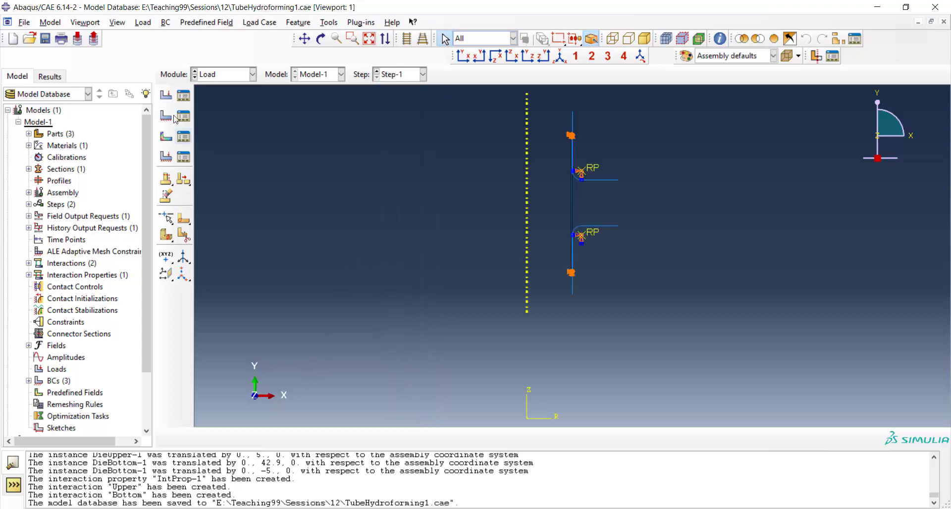
left_click(166, 95)
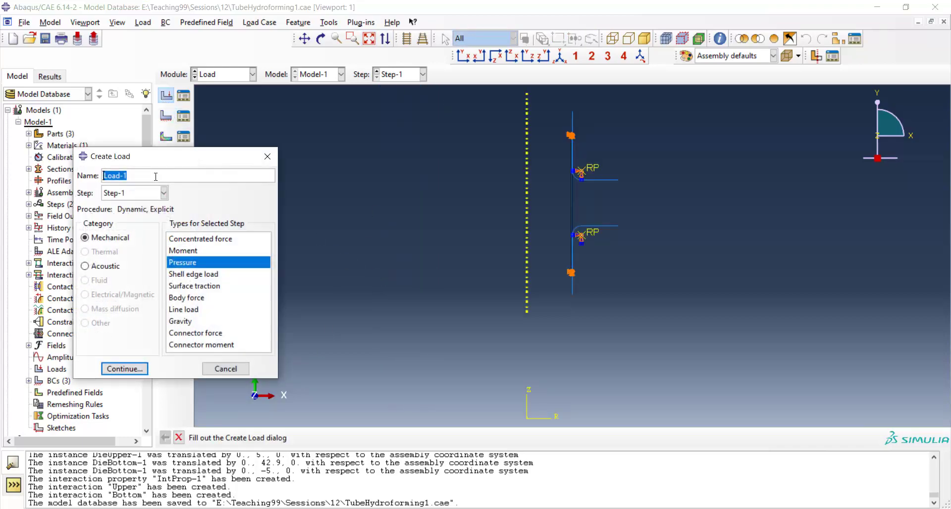
type("Pressure")
left_click(124, 368)
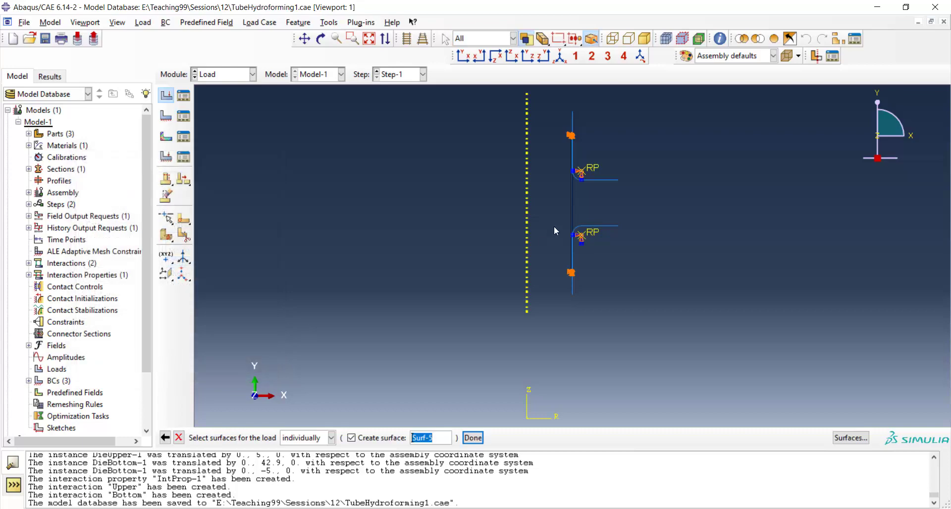
scroll(583, 199, "up", 5)
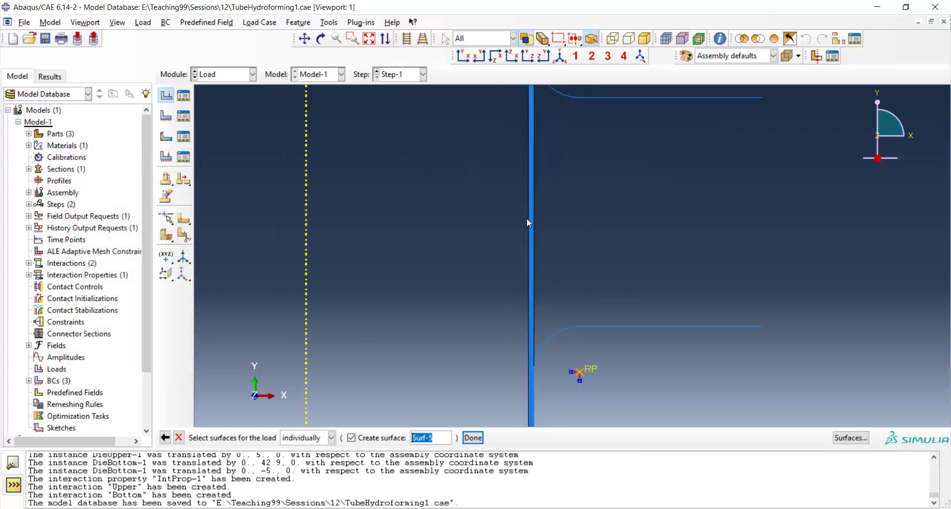
left_click(528, 221)
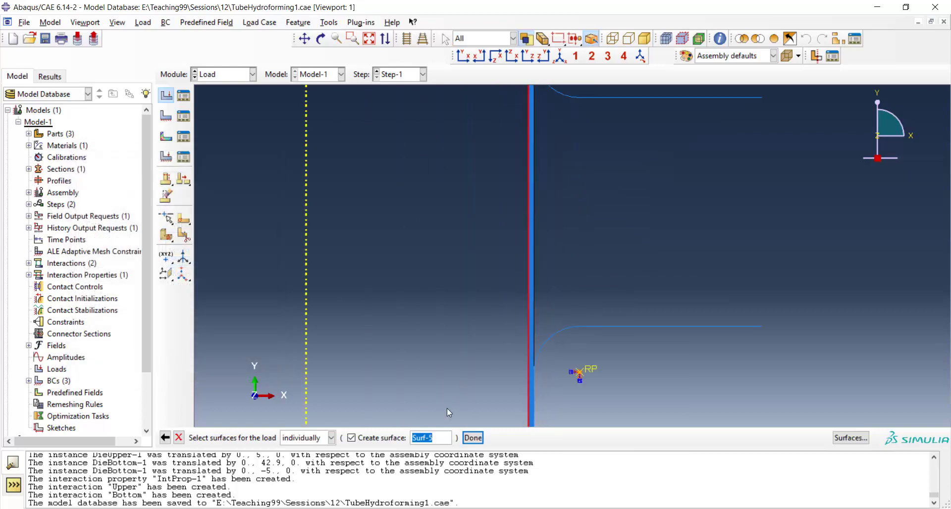
left_click(472, 437)
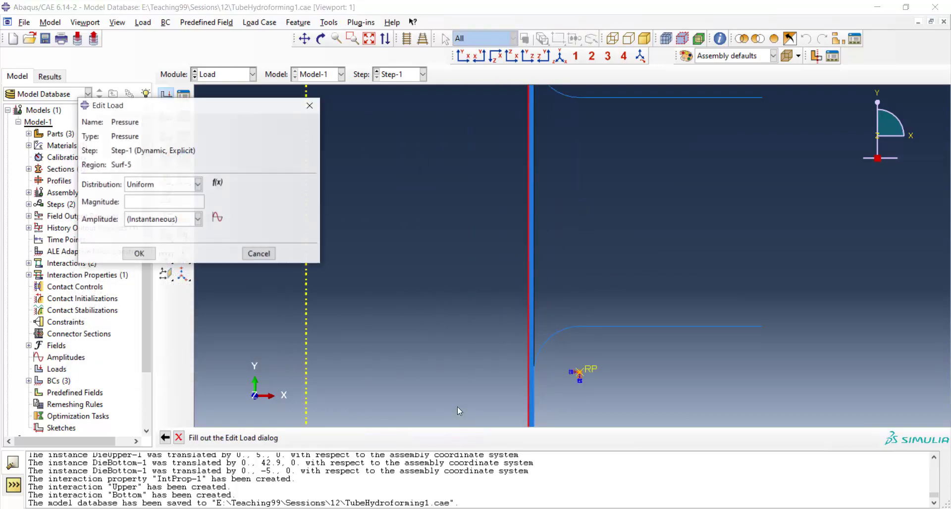
left_click(142, 201)
type("10")
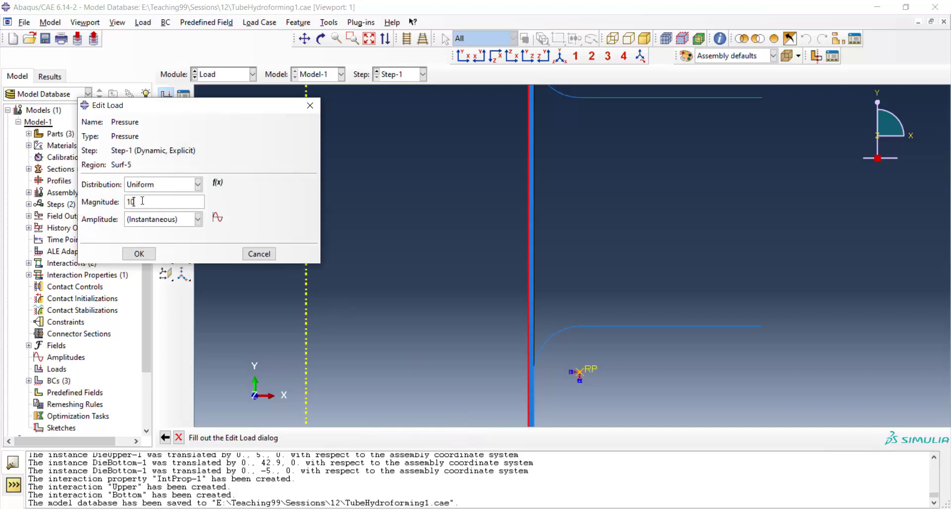
Define tabular amplitude Amp-1 ramping from (0, 0) to (0.005, 1)
left_click(217, 218)
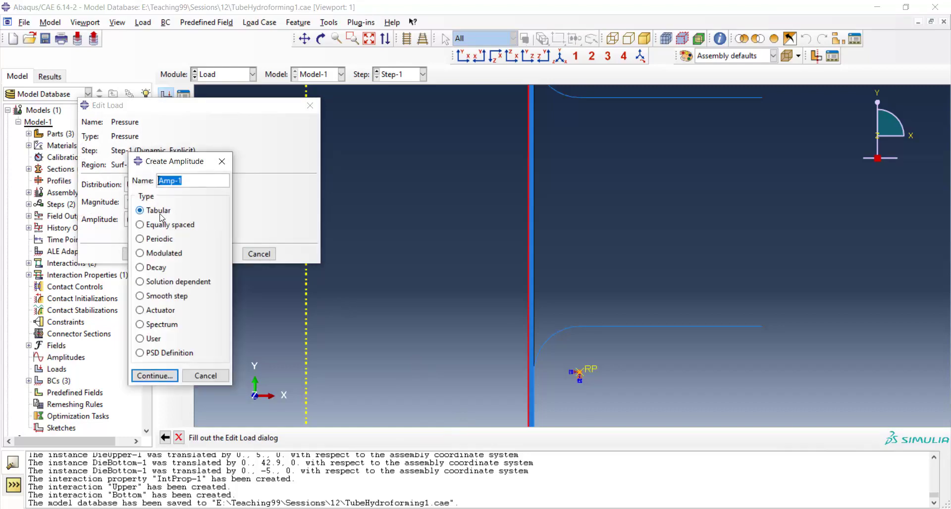
left_click(154, 375)
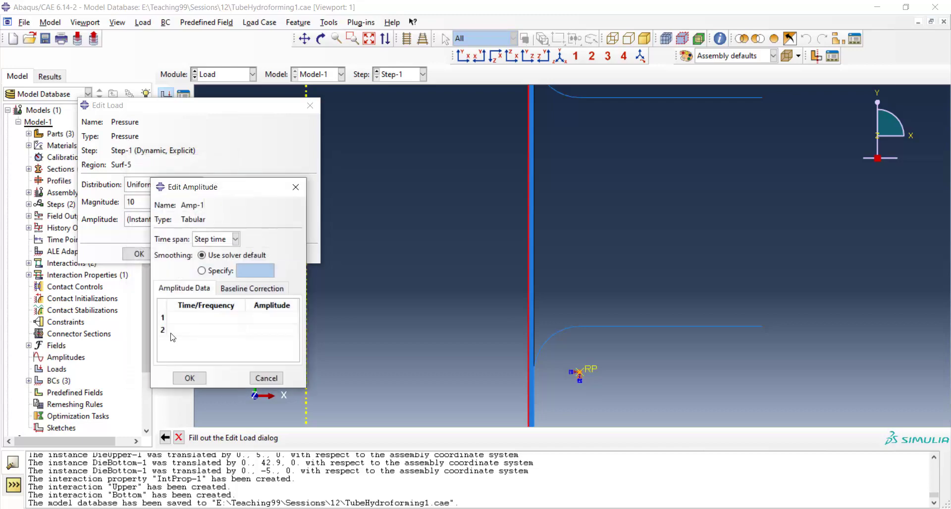
left_click(202, 317)
type("0")
key("Tab")
type("0")
left_click(214, 331)
type("0.005")
key("Tab")
type("1")
left_click(189, 378)
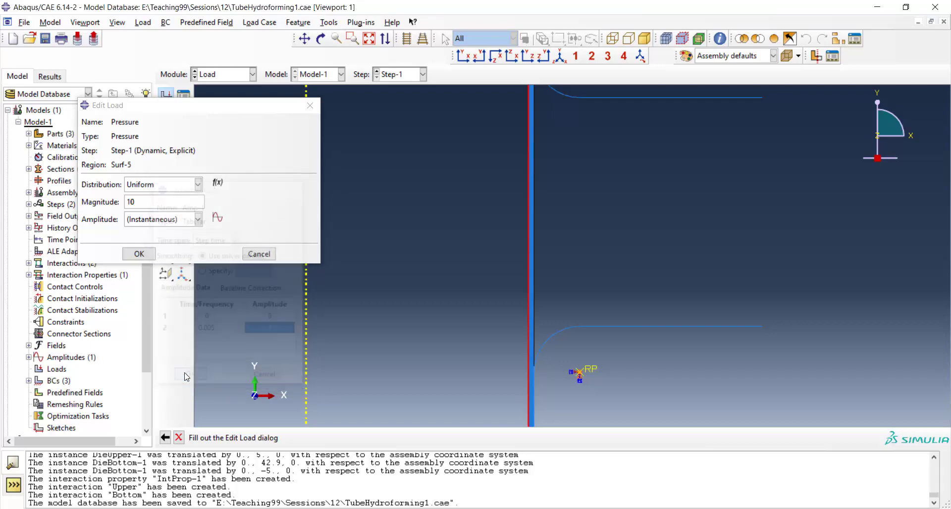
Assign Amp-1 to the pressure load, confirm it, and fit the model in view
left_click(171, 219)
left_click(136, 240)
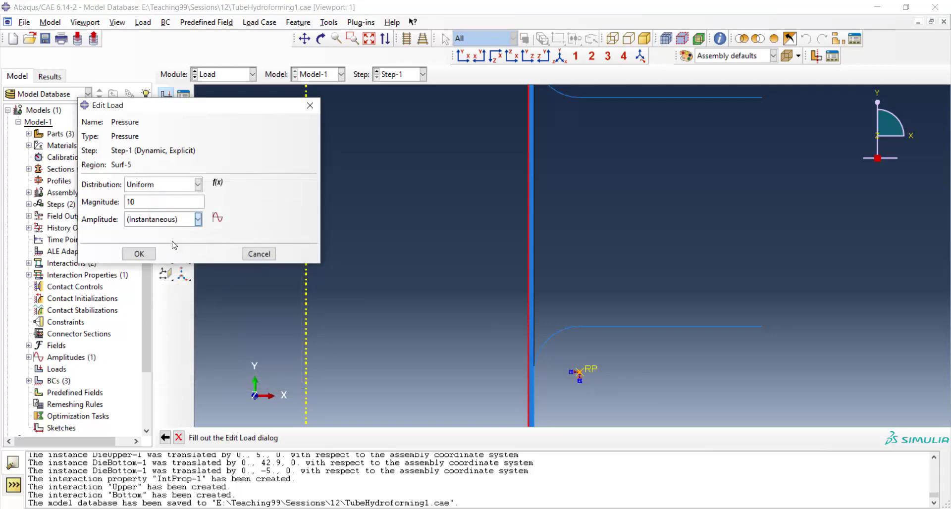
left_click(139, 253)
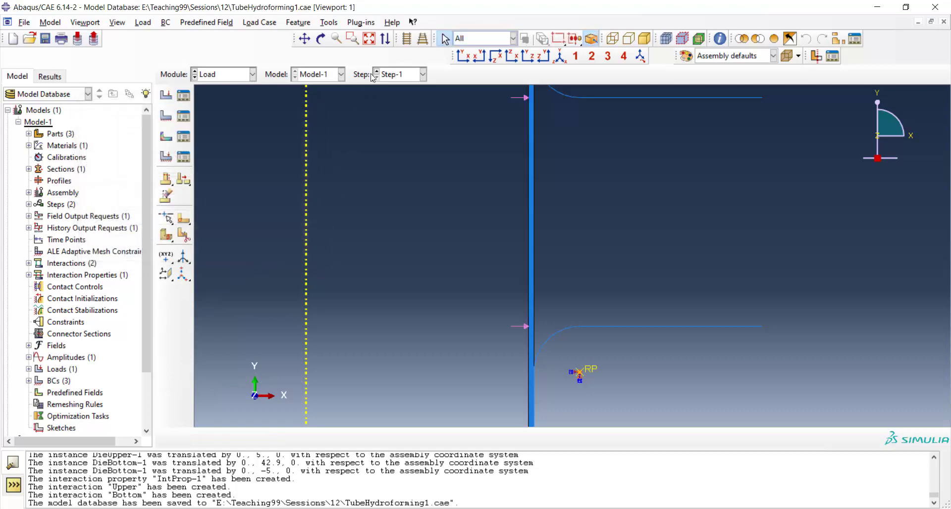
left_click(369, 38)
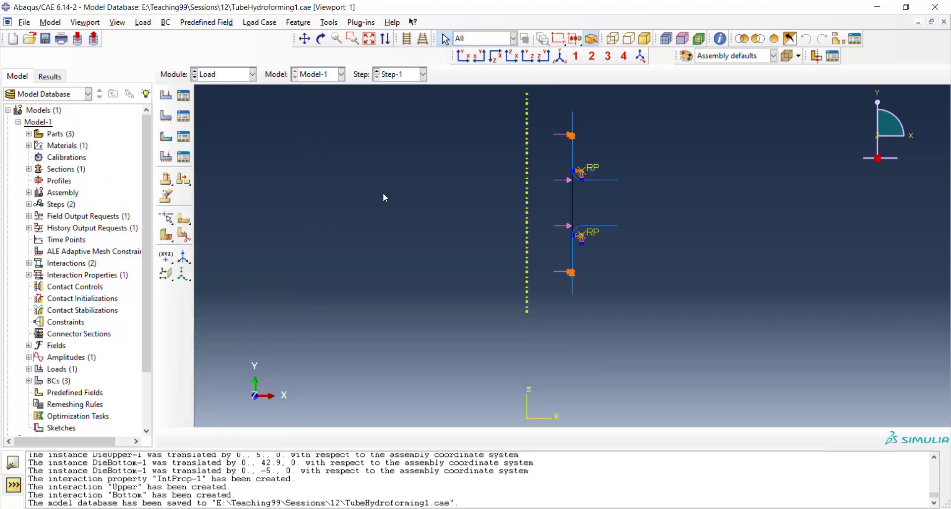
In the Mesh module, set structured mesh controls on the tube face
left_click(226, 75)
left_click(218, 158)
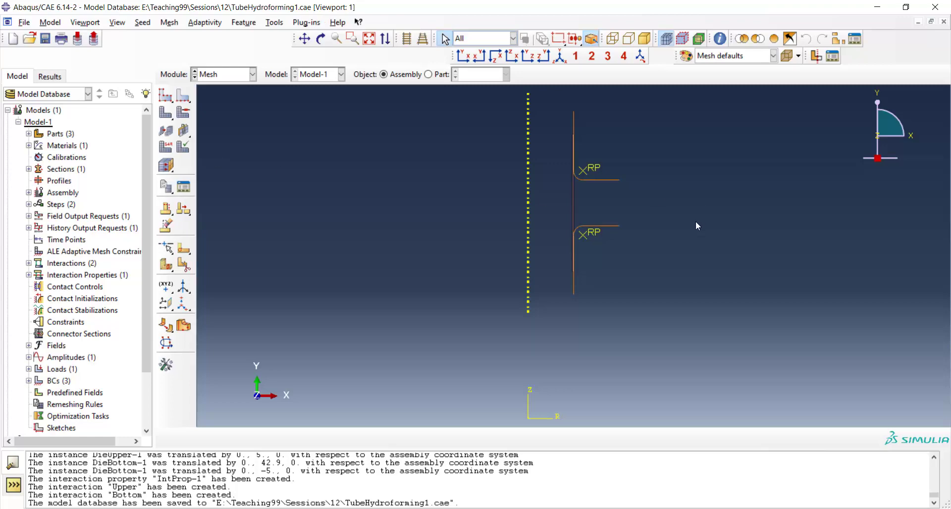
scroll(584, 238, "down", 6)
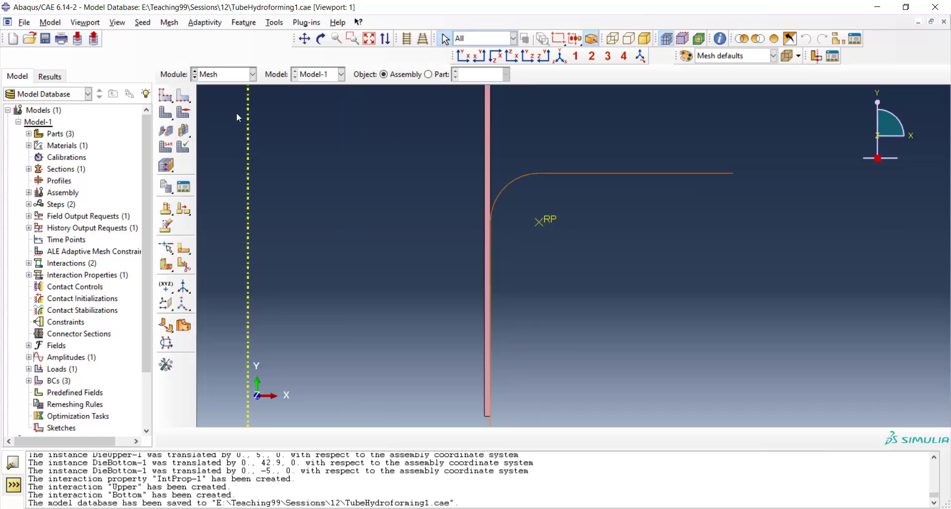
left_click(189, 111)
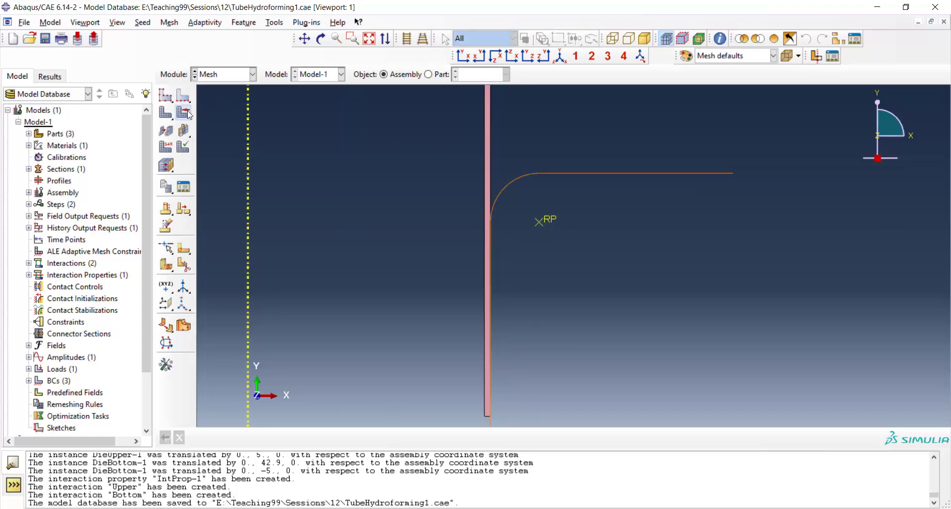
left_click(486, 170)
left_click(434, 437)
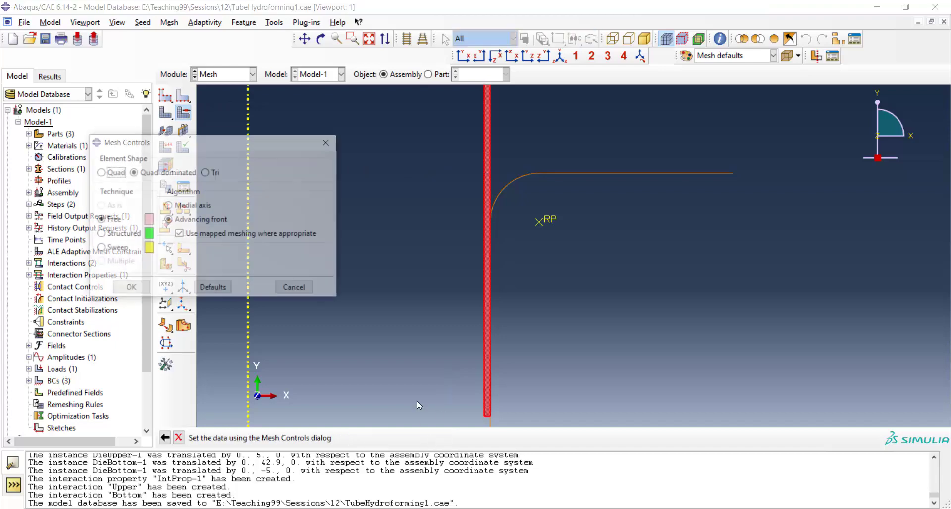
left_click(107, 234)
left_click(130, 289)
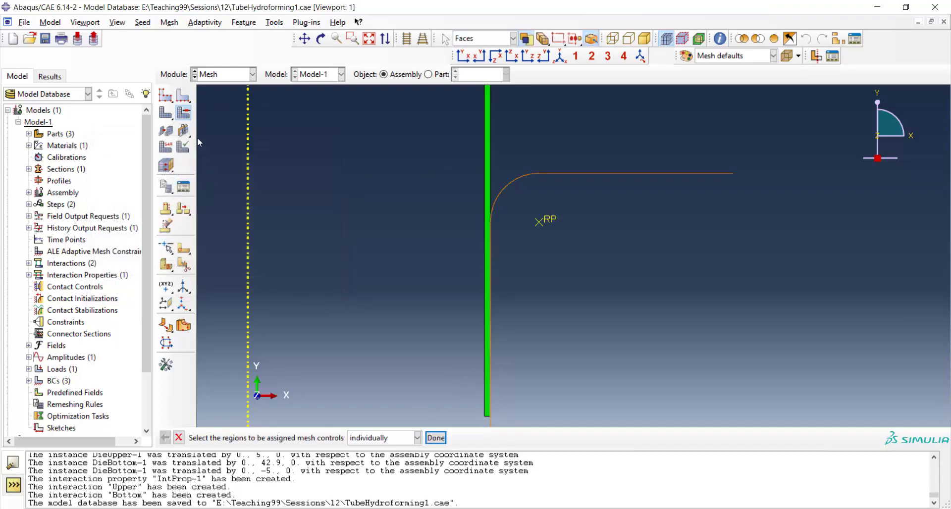
Seed the tube's bottom edge with element size 0.12
left_click(183, 95)
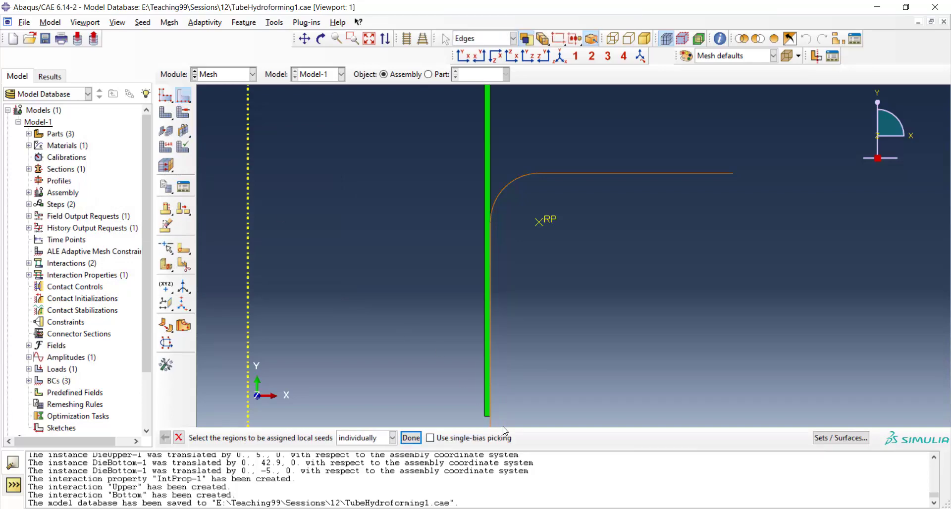
scroll(480, 407, "down", 5)
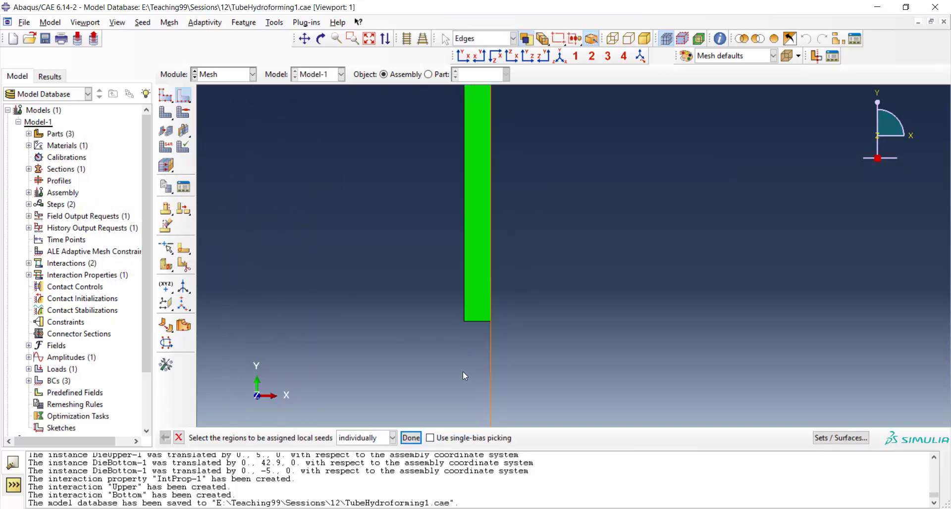
scroll(465, 376, "down", 2)
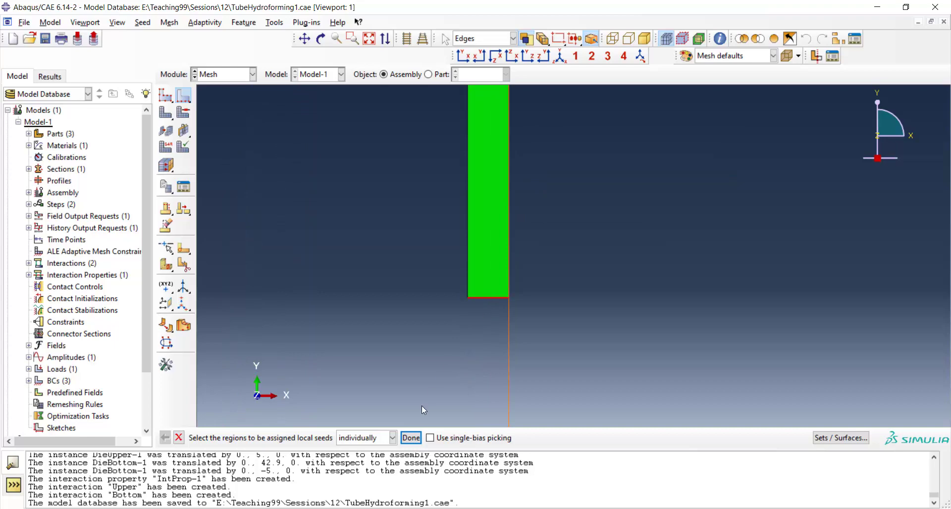
left_click(411, 438)
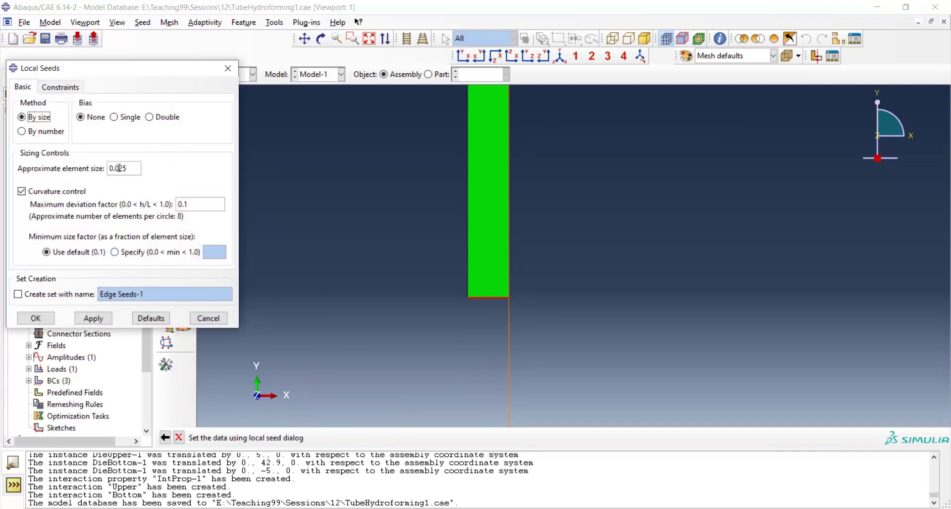
left_click_drag(114, 168, 126, 167)
type("12")
left_click(36, 318)
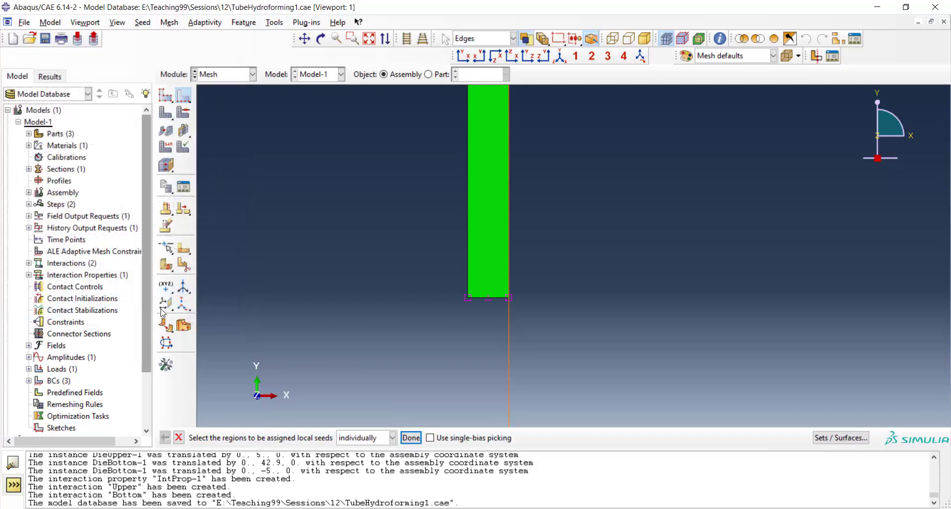
Assign global seeds of approximate size 0.5 to the tube instance
left_click(165, 94)
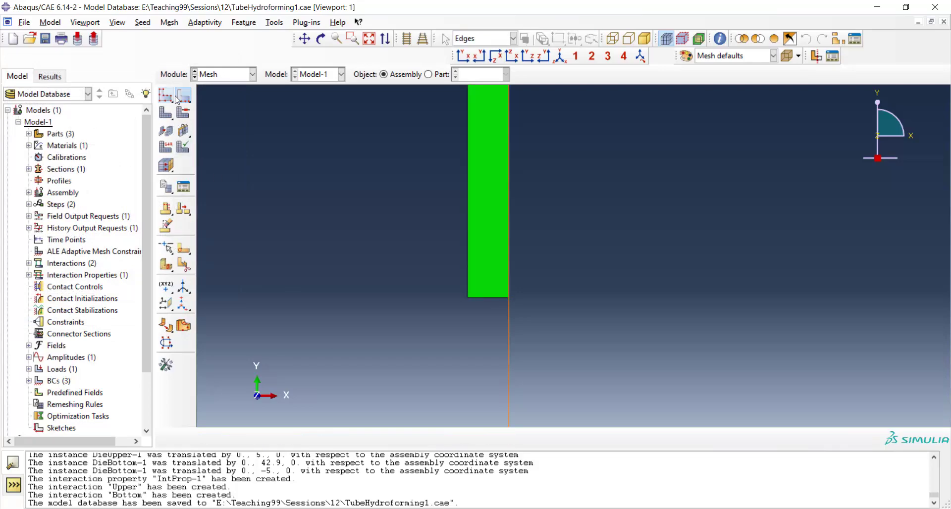
left_click(476, 201)
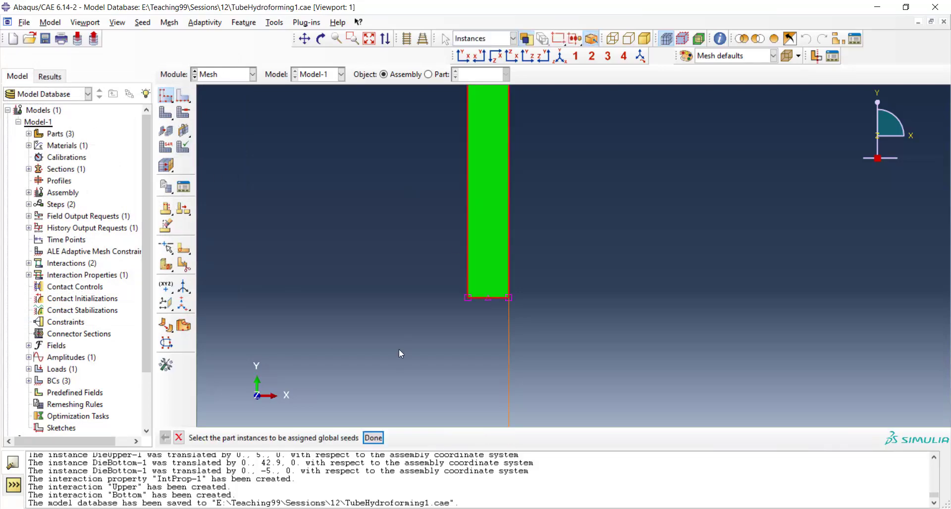
left_click(372, 437)
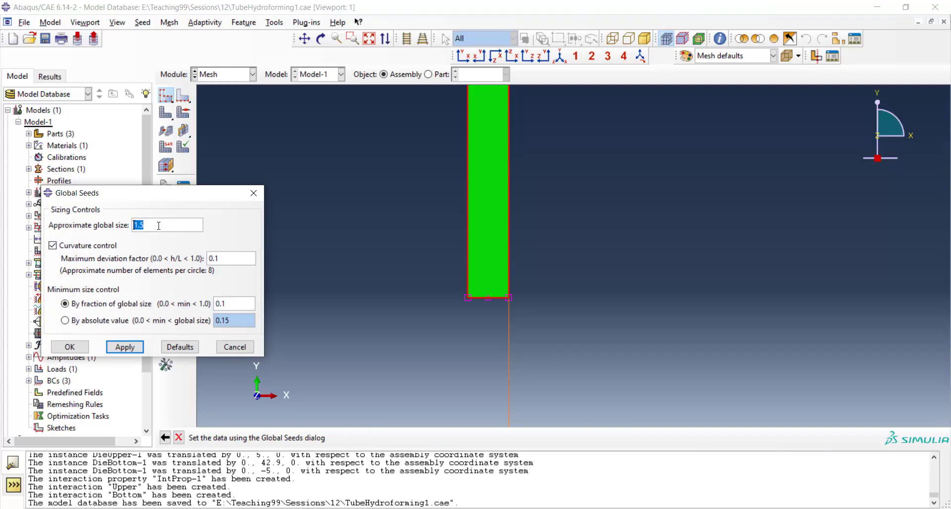
type("0")
left_click(82, 346)
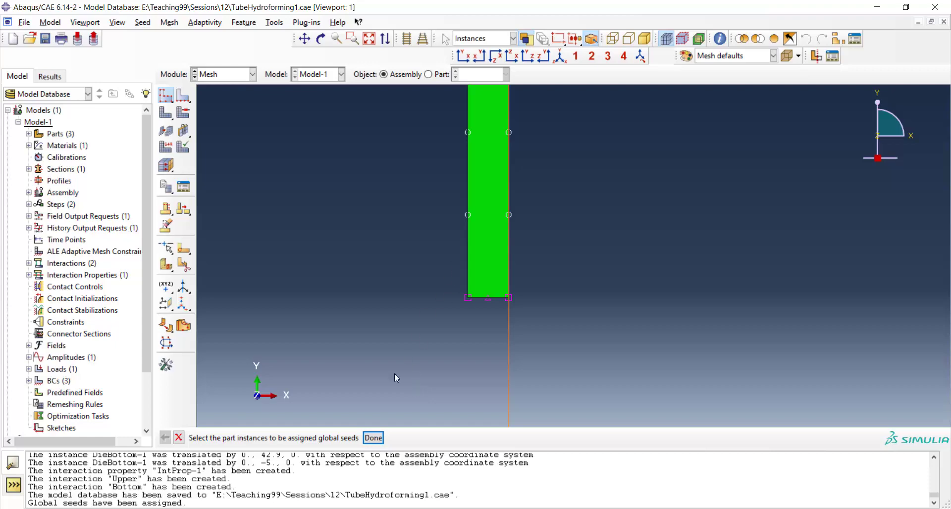
left_click(373, 438)
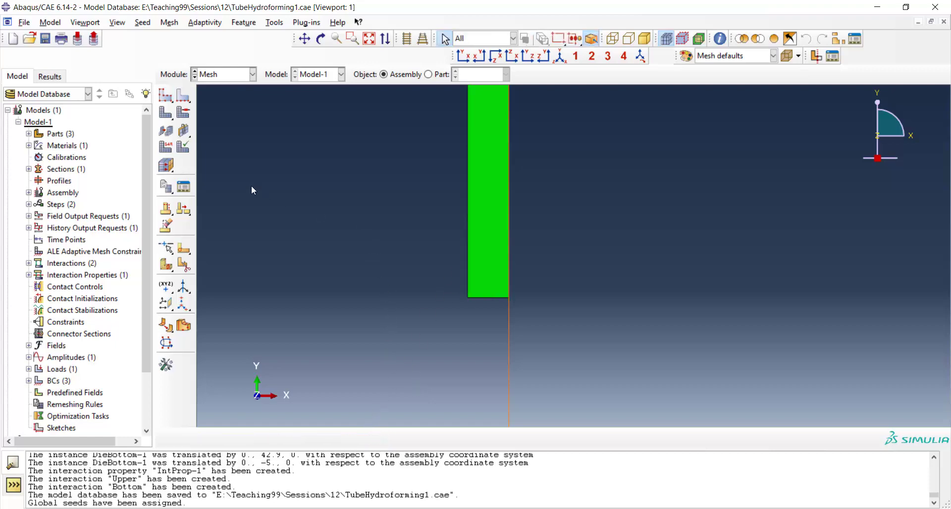
Assign explicit CAX4R axisymmetric stress elements to the tube region
left_click(165, 146)
left_click(491, 224)
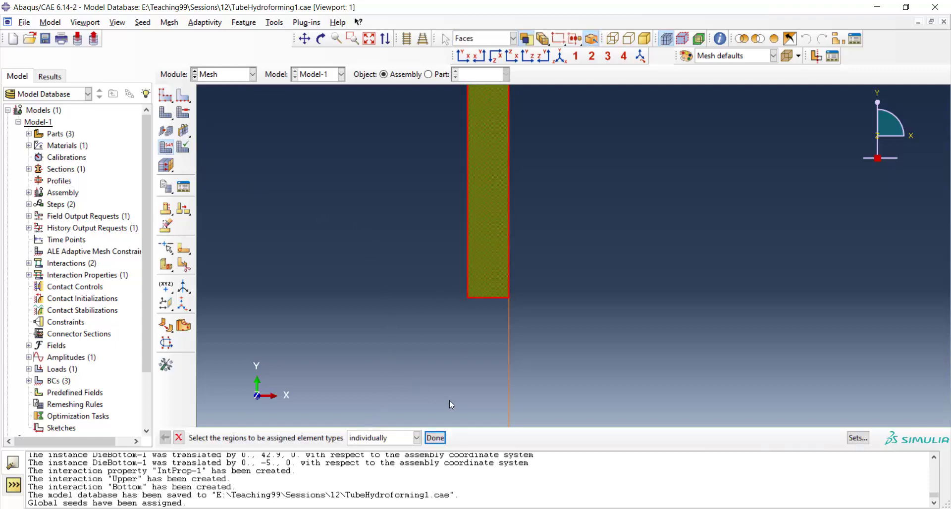
left_click(434, 437)
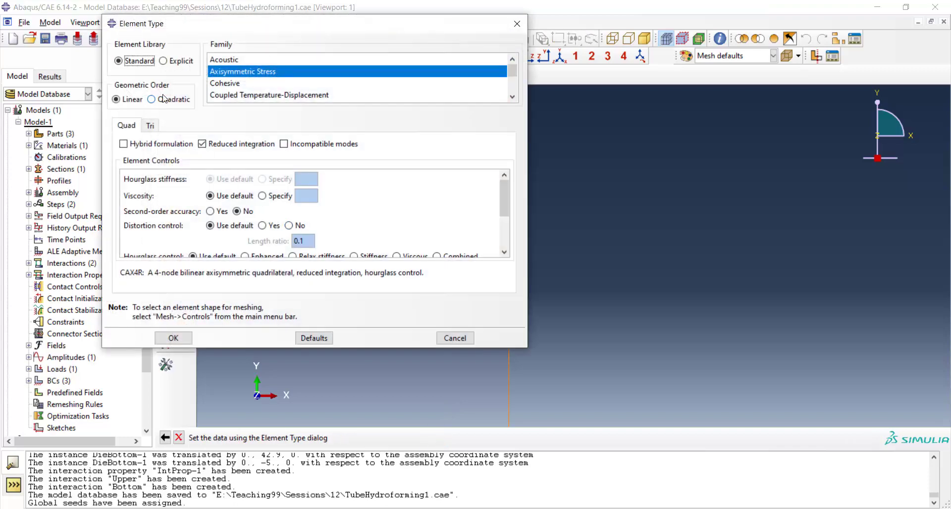
left_click(173, 61)
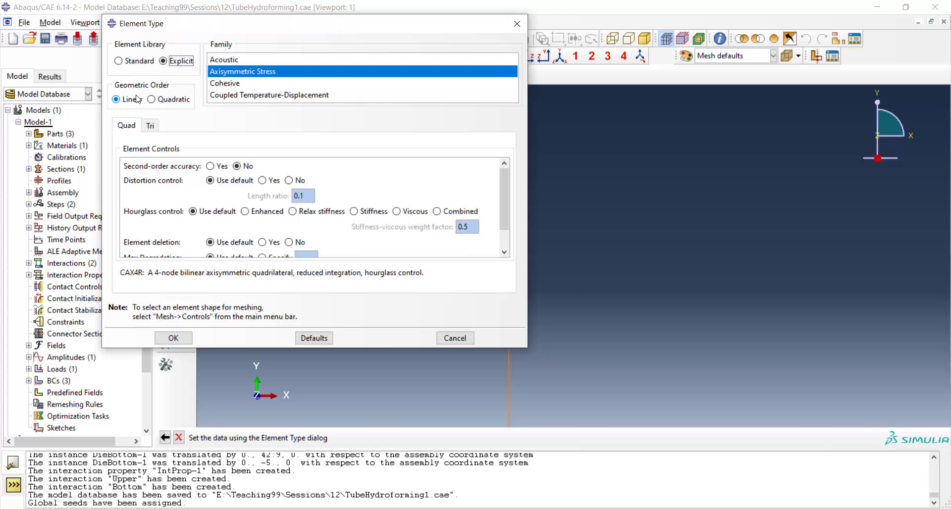
left_click(173, 338)
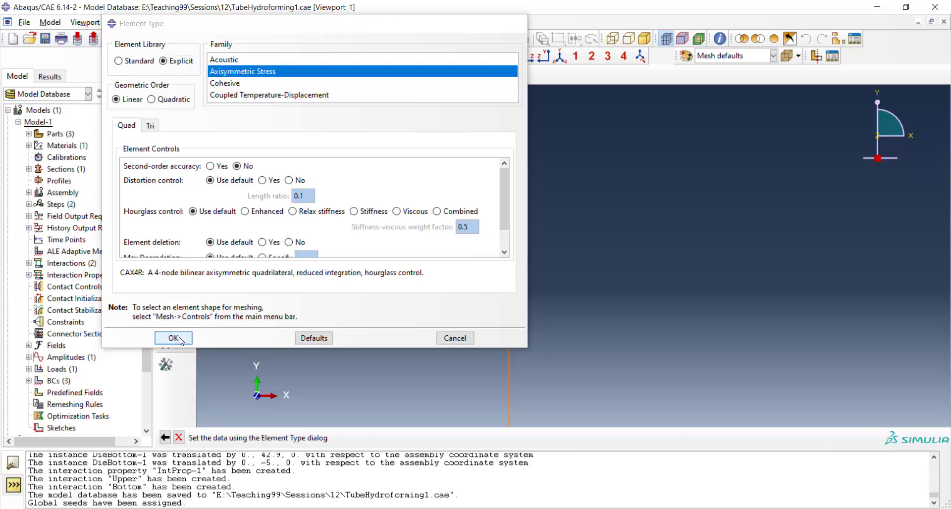
left_click(426, 437)
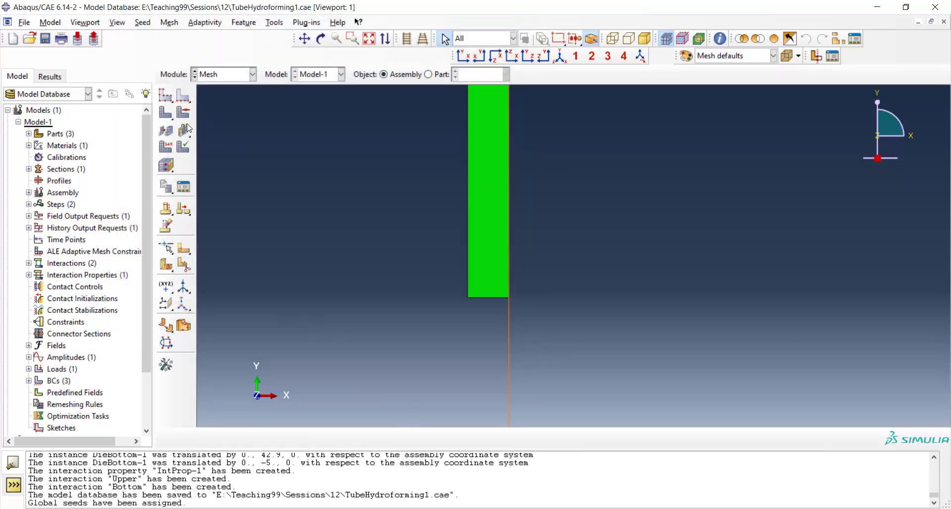
Mesh the tube instance, producing 120 elements
left_click(166, 112)
left_click(483, 236)
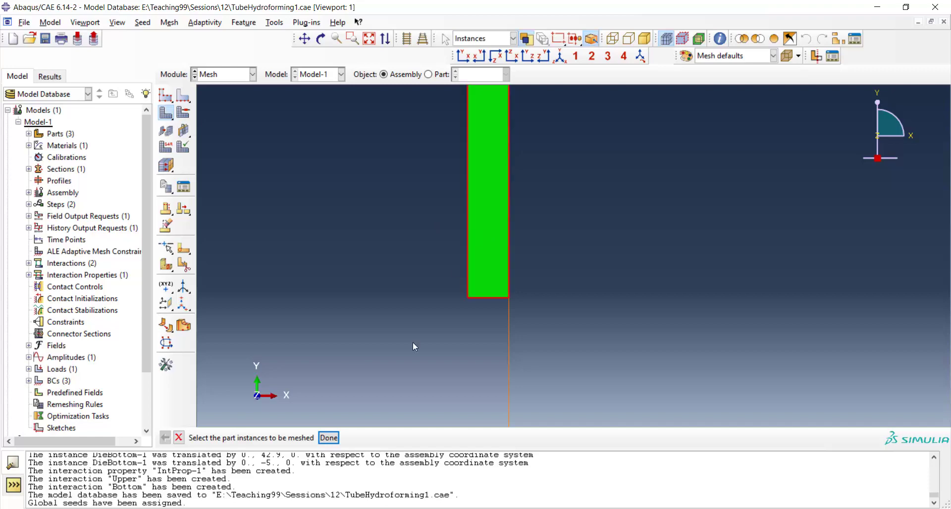
left_click(327, 437)
scroll(527, 221, "up", 5)
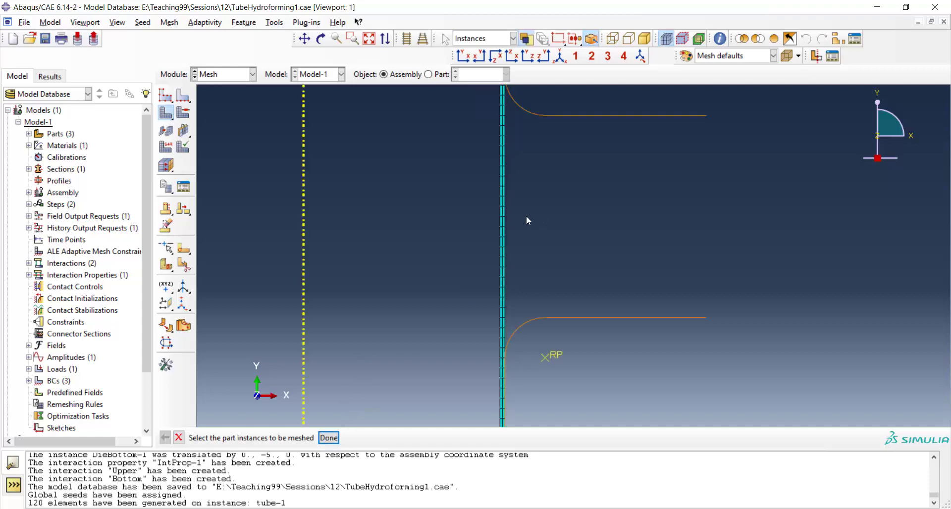
left_click(225, 74)
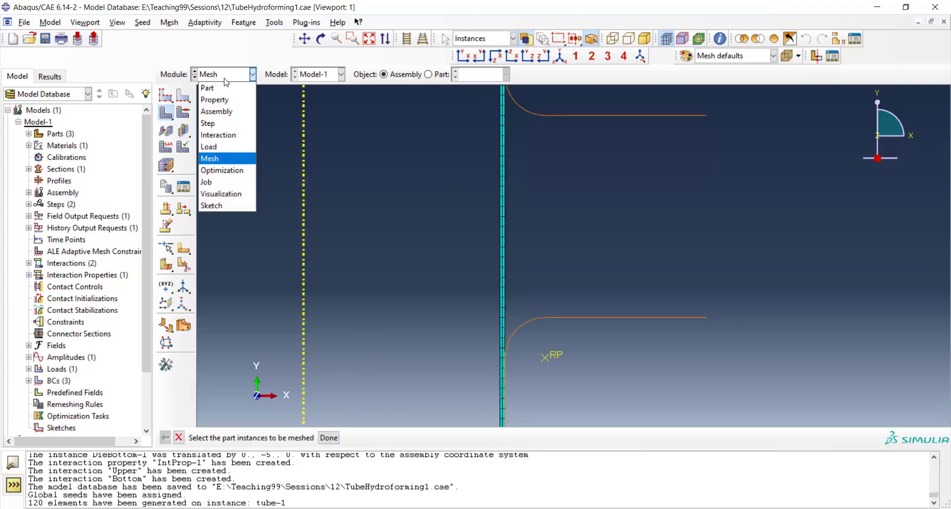
Create job 'Hydro' for Model-1, submit it, and monitor its progress
left_click(218, 182)
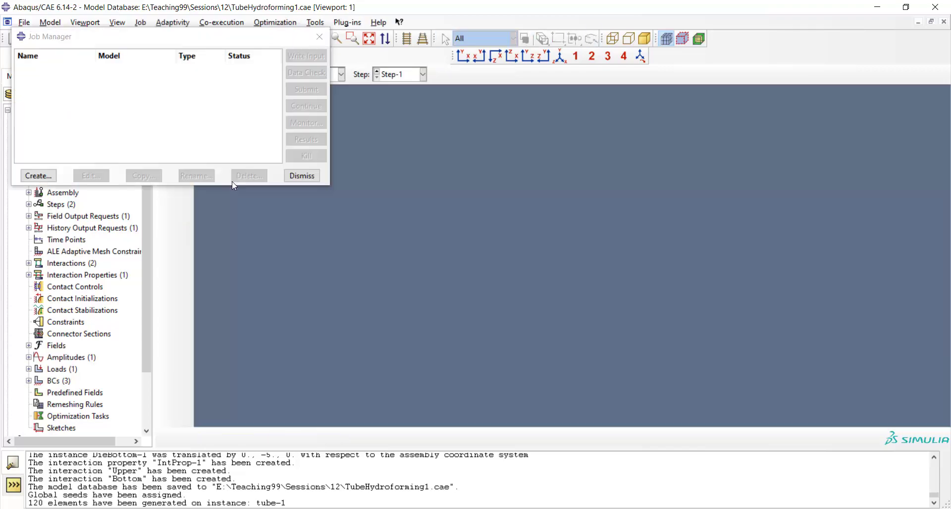
left_click(39, 175)
type("Hy")
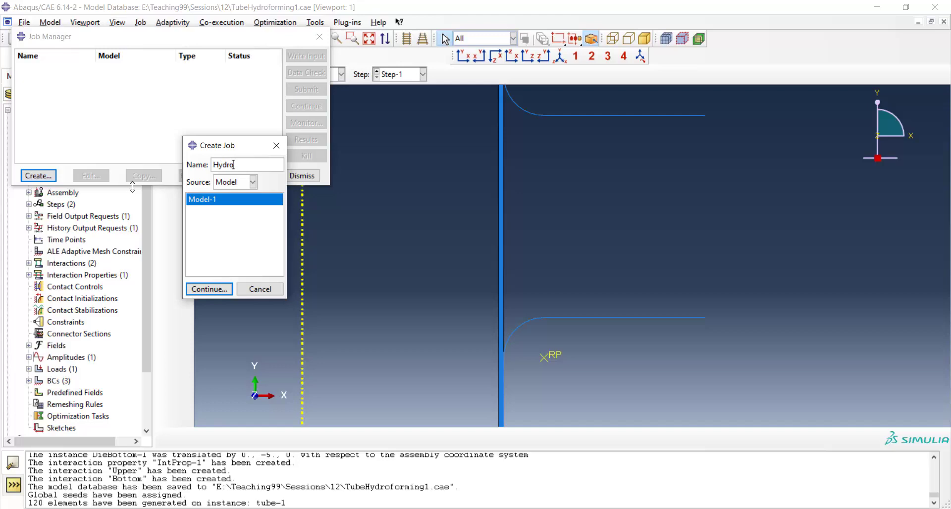
type("dro")
left_click(199, 287)
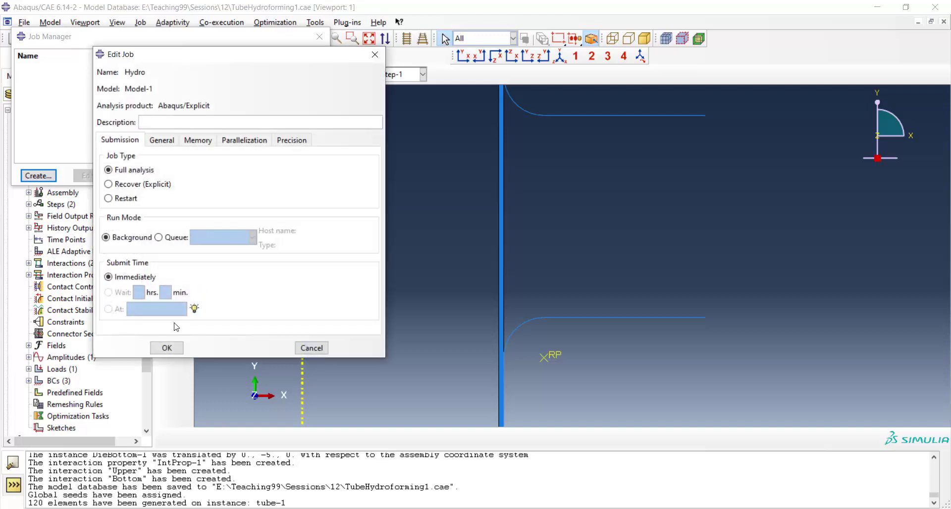
left_click(166, 348)
left_click(306, 89)
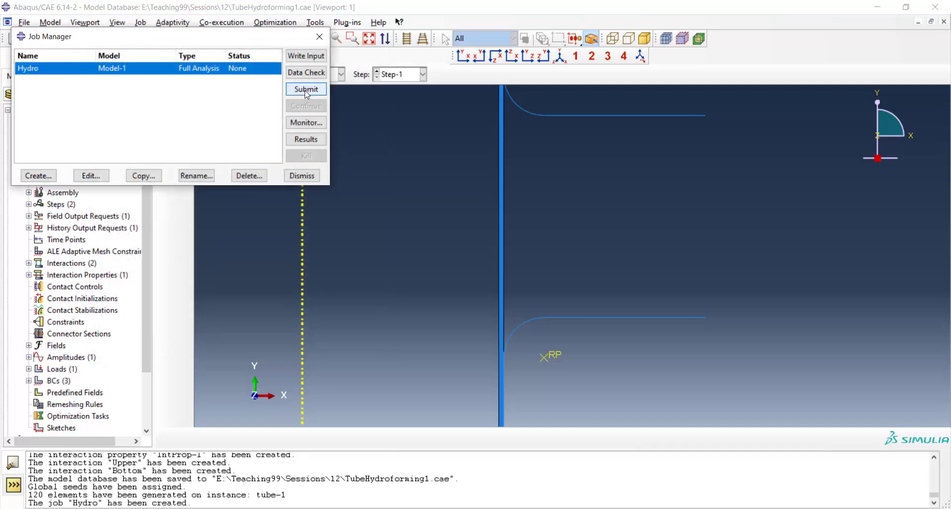
left_click(305, 123)
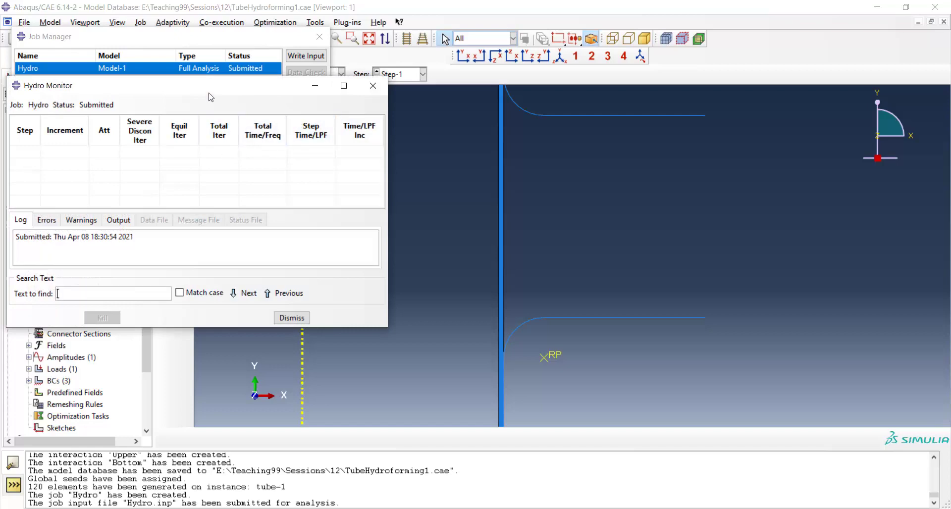
left_click_drag(209, 89, 263, 88)
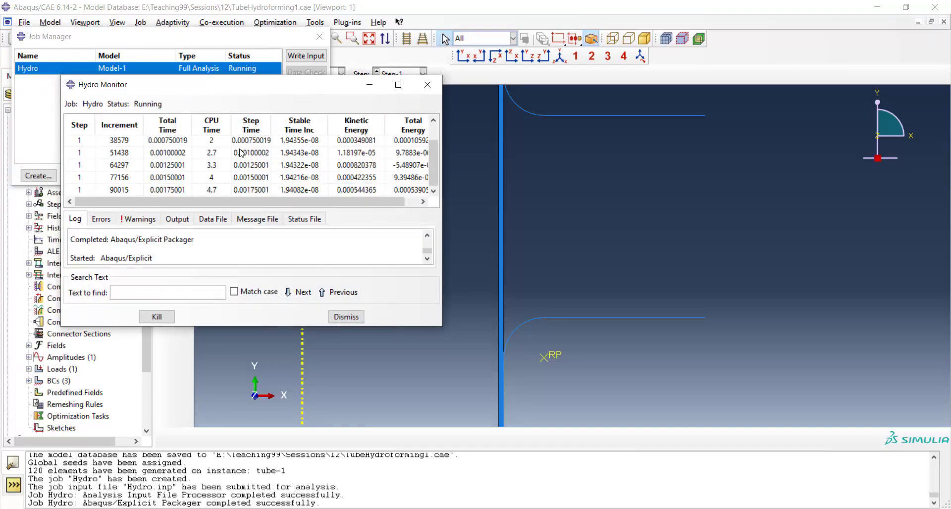
Open Hydro's results and plot Mises contours on the deformed tube, peaking at 322.3
left_click(346, 316)
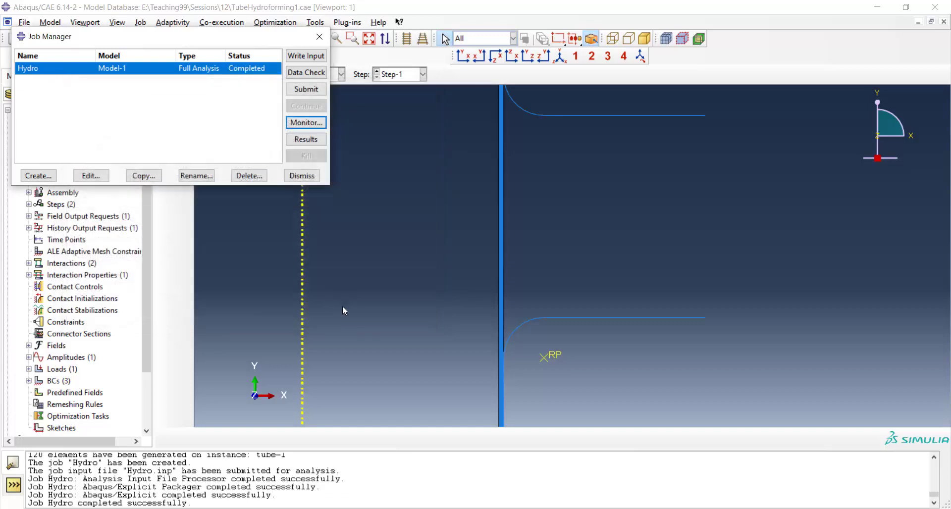
left_click(306, 139)
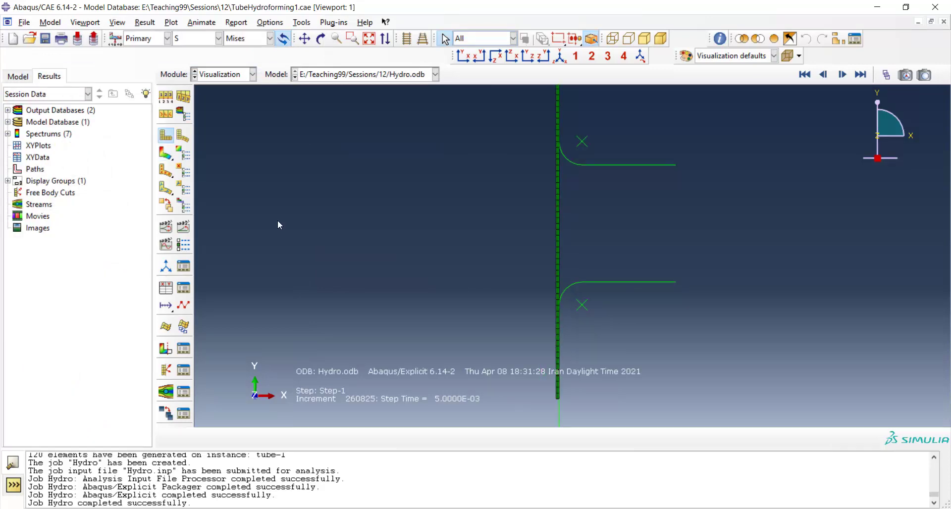
left_click(164, 154)
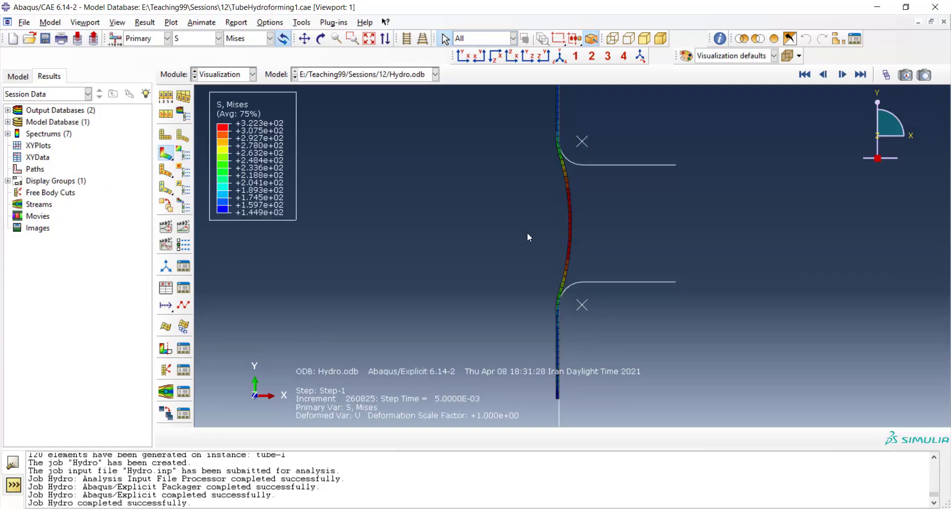
scroll(592, 221, "up", 4)
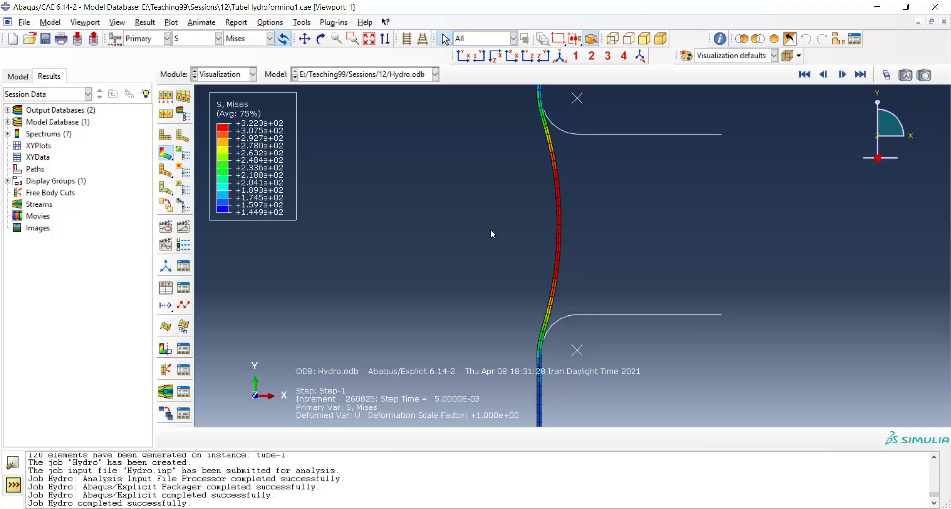
scroll(541, 246, "down", 3)
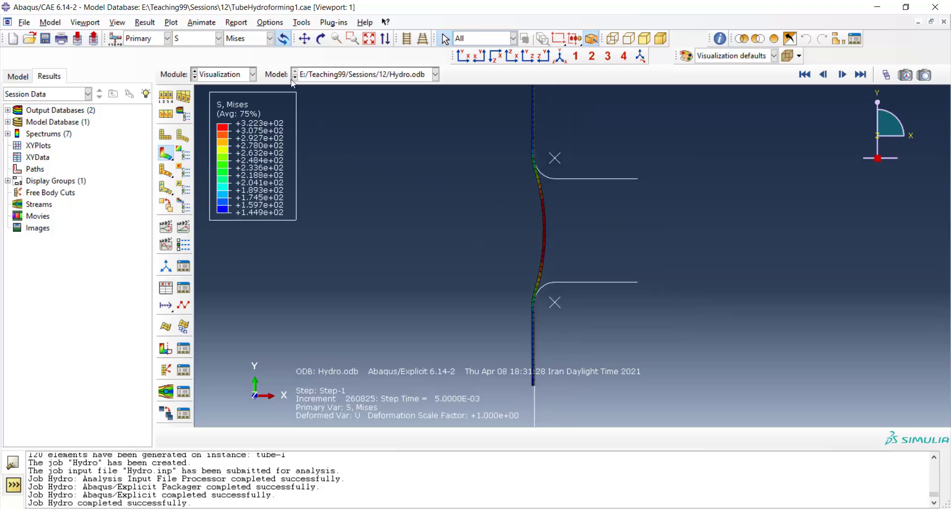
left_click(117, 22)
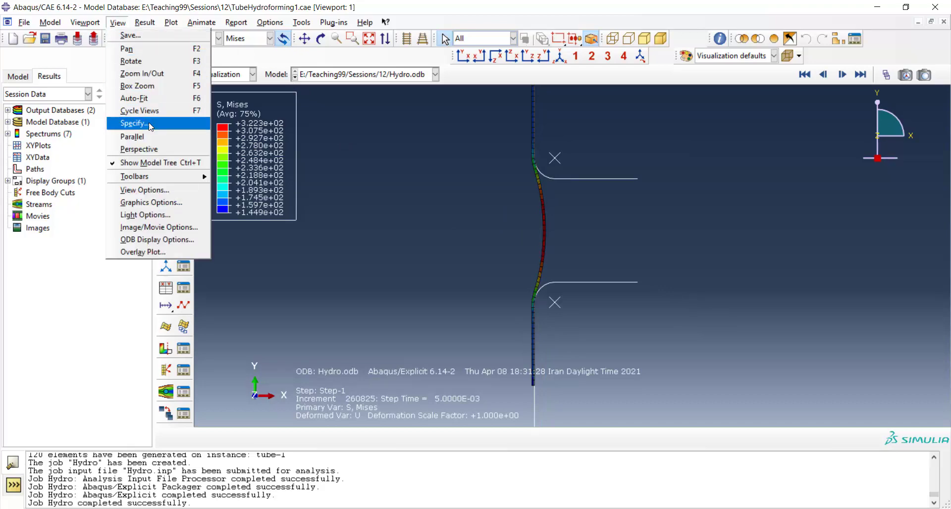
left_click(180, 239)
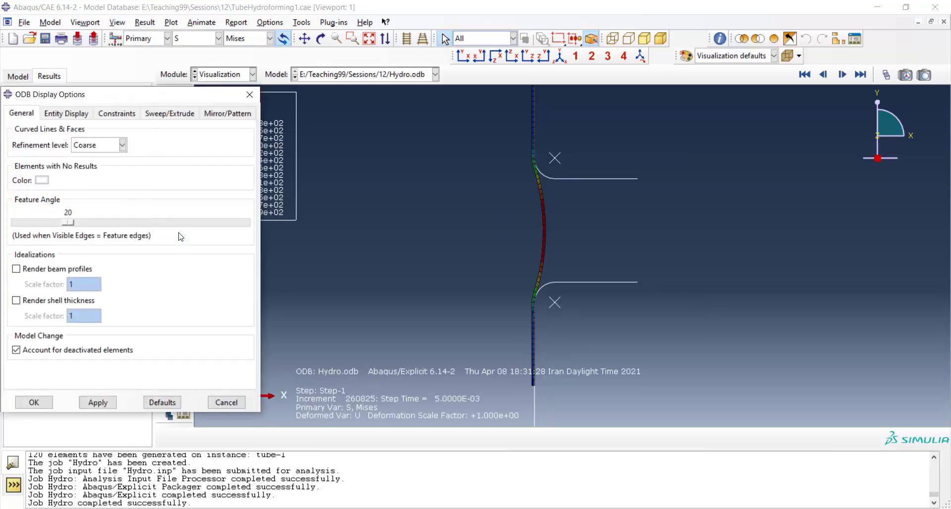
left_click_drag(163, 94, 188, 77)
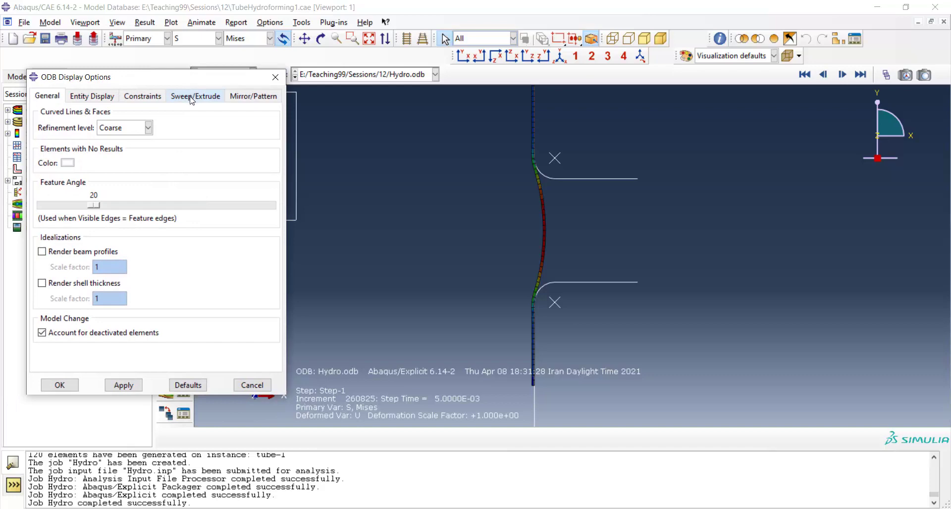
left_click(191, 96)
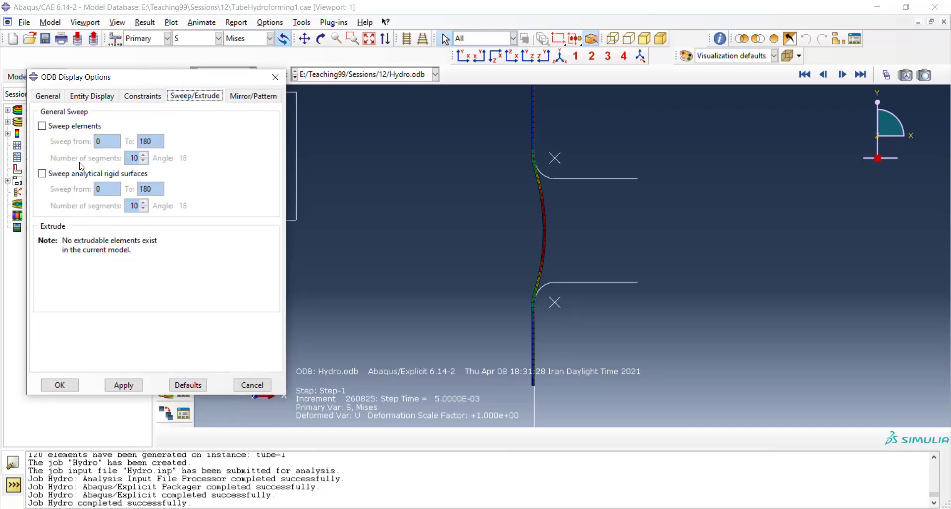
left_click(55, 127)
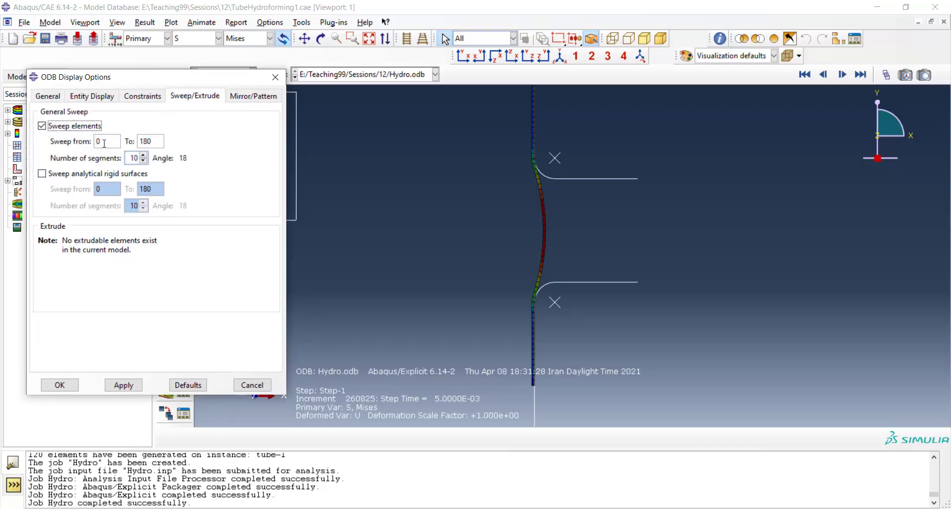
double_click(134, 157)
type("20")
left_click(123, 385)
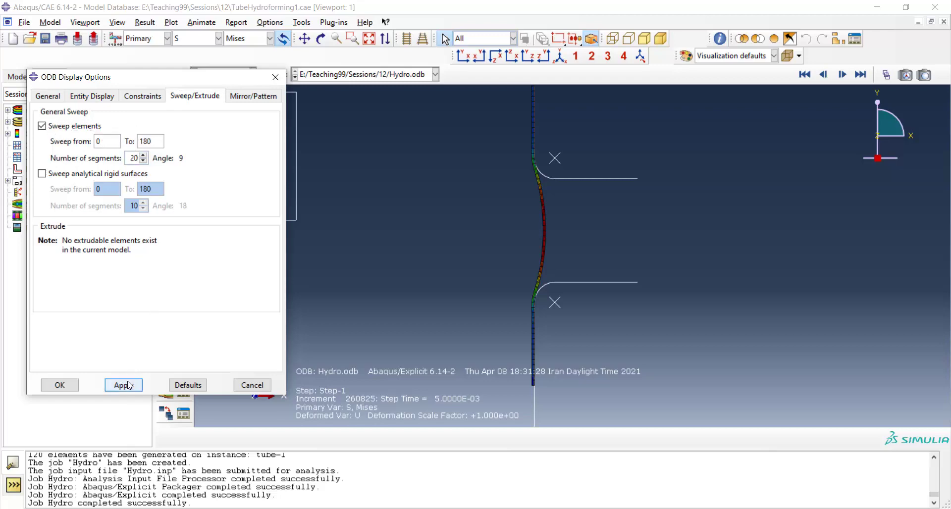
left_click(321, 38)
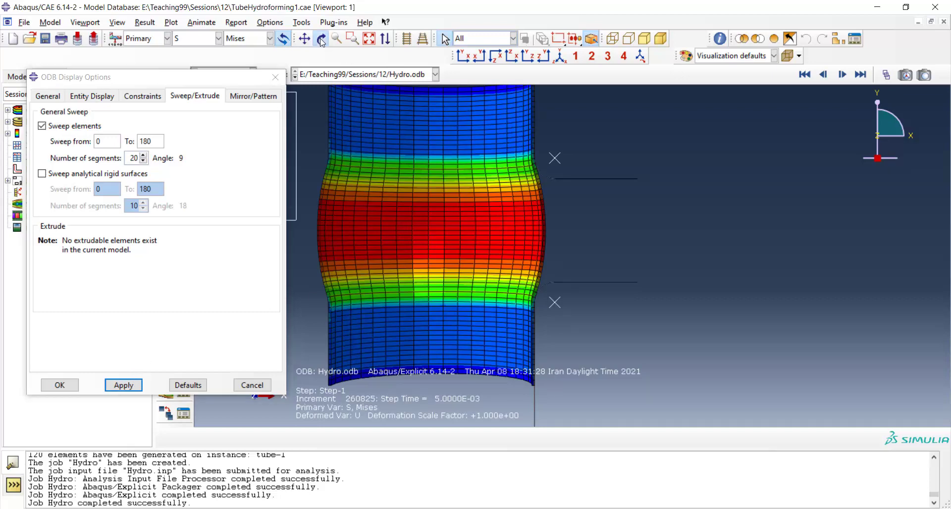
left_click_drag(549, 164, 501, 287)
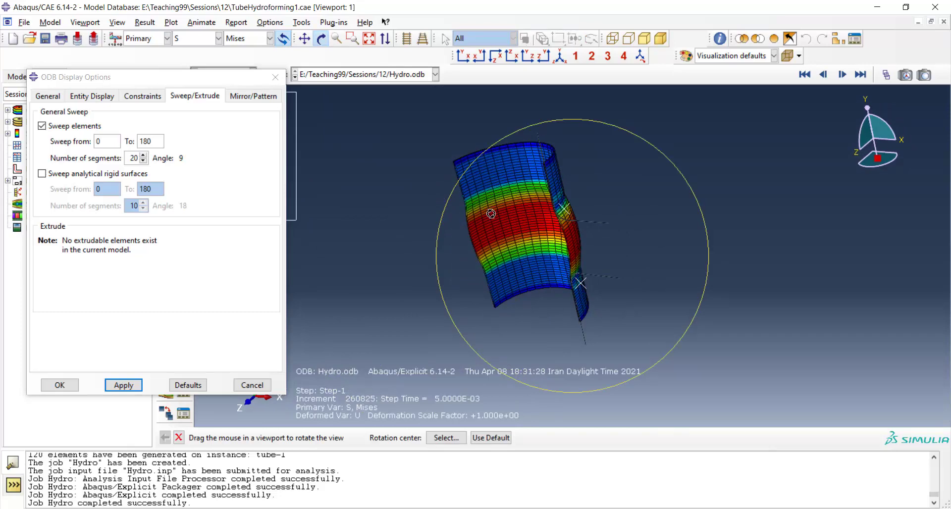
left_click_drag(495, 205, 505, 192)
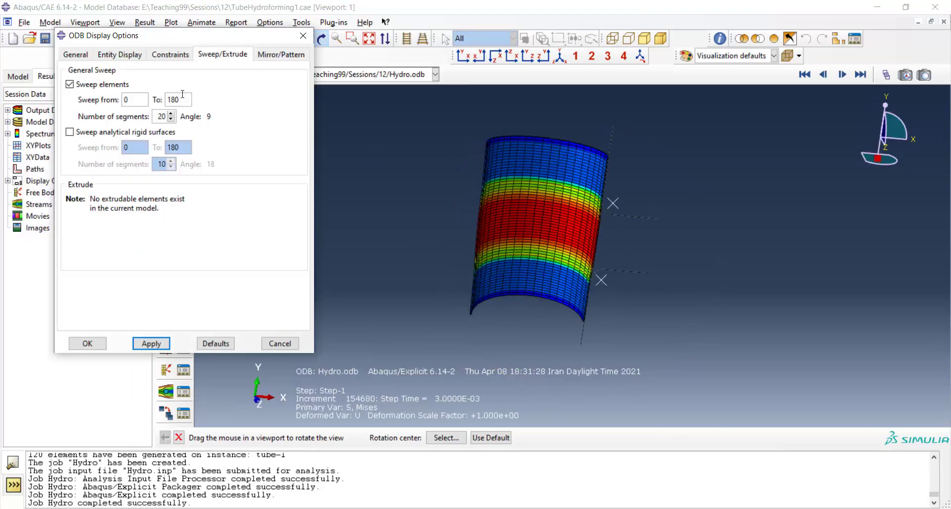
left_click(70, 84)
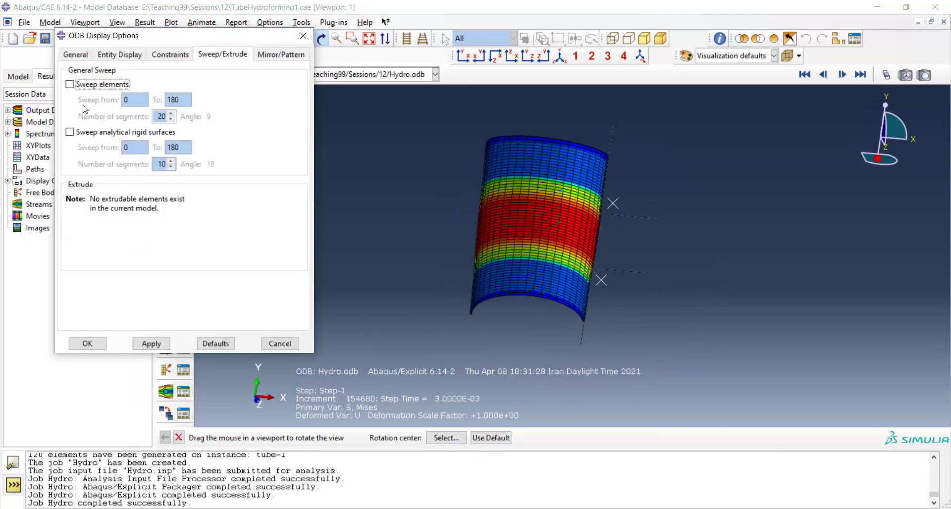
Switch the contour plot from Mises stress to radial displacement U1
left_click(87, 343)
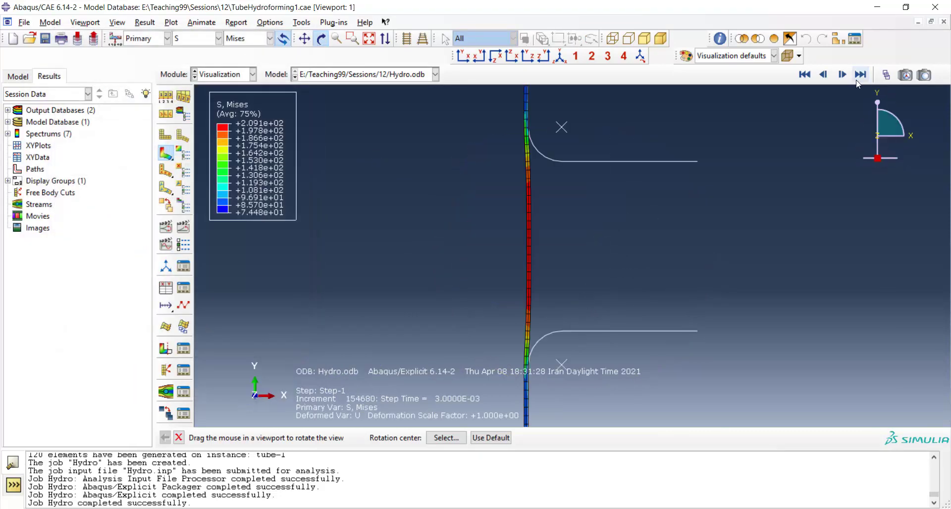
left_click_drag(599, 247, 519, 248)
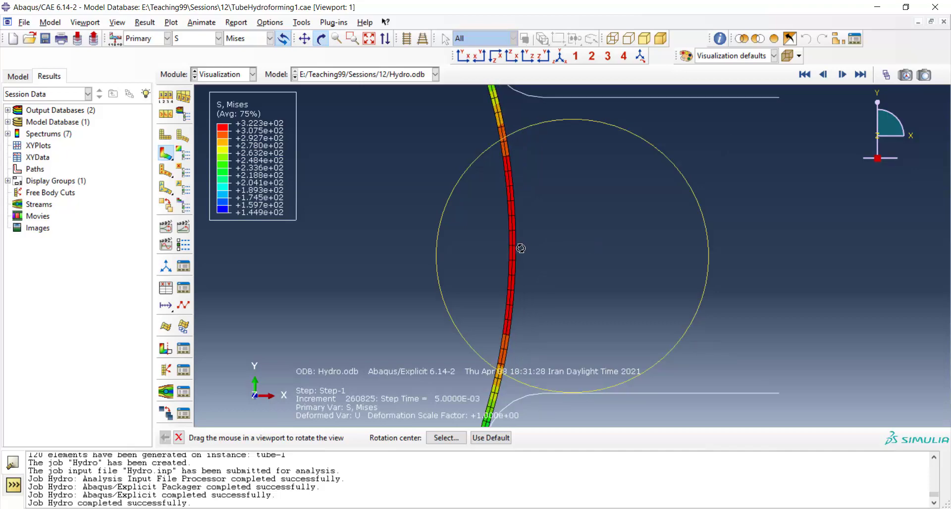
left_click(244, 40)
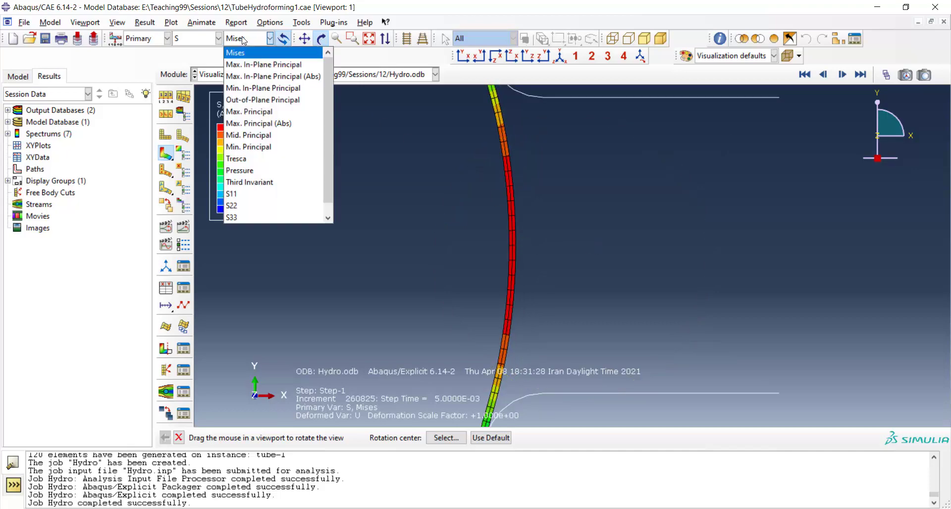
left_click(208, 40)
left_click(208, 41)
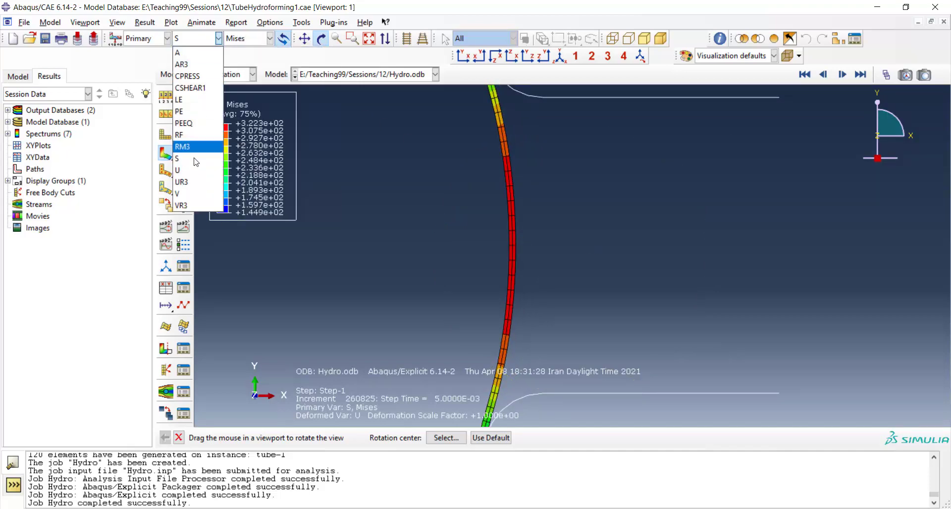
left_click(199, 177)
left_click(244, 40)
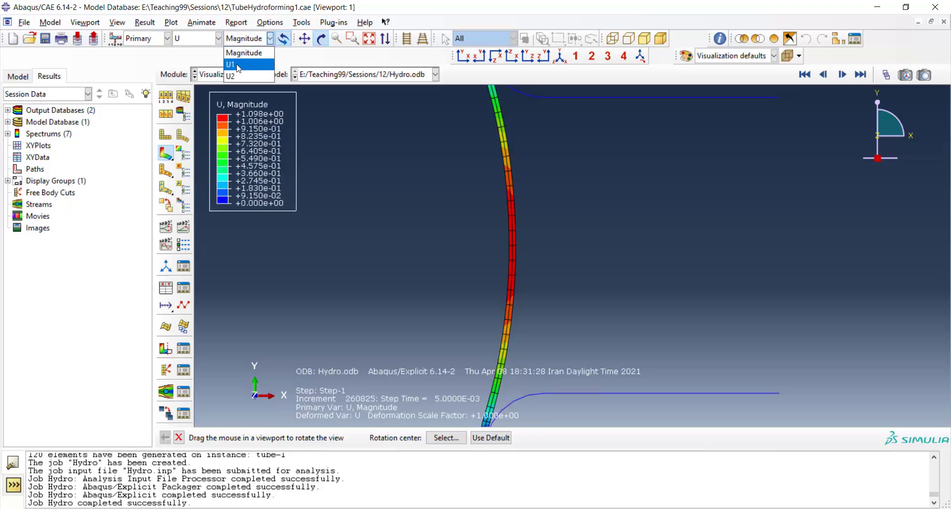
left_click(238, 64)
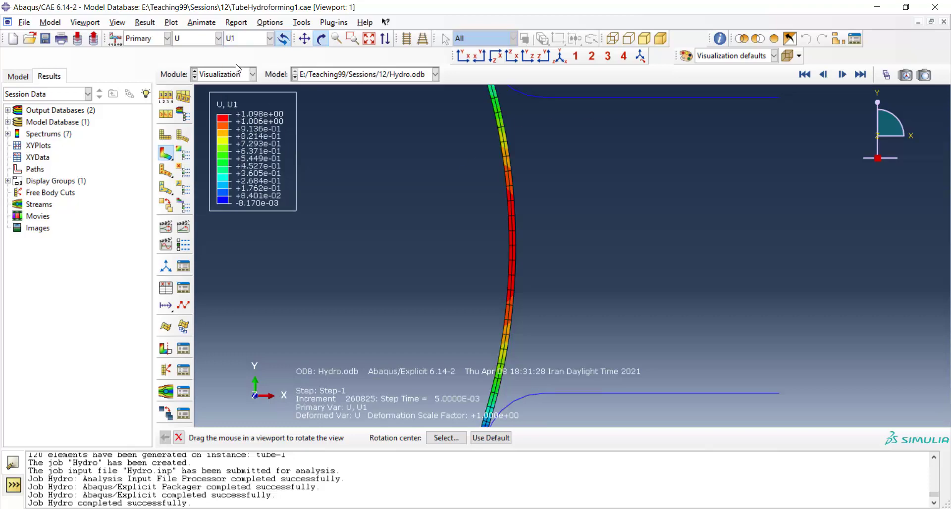
Probe node 91 on the tube wall, recording its U1 value of 1.07191
left_click(719, 38)
left_click(47, 251)
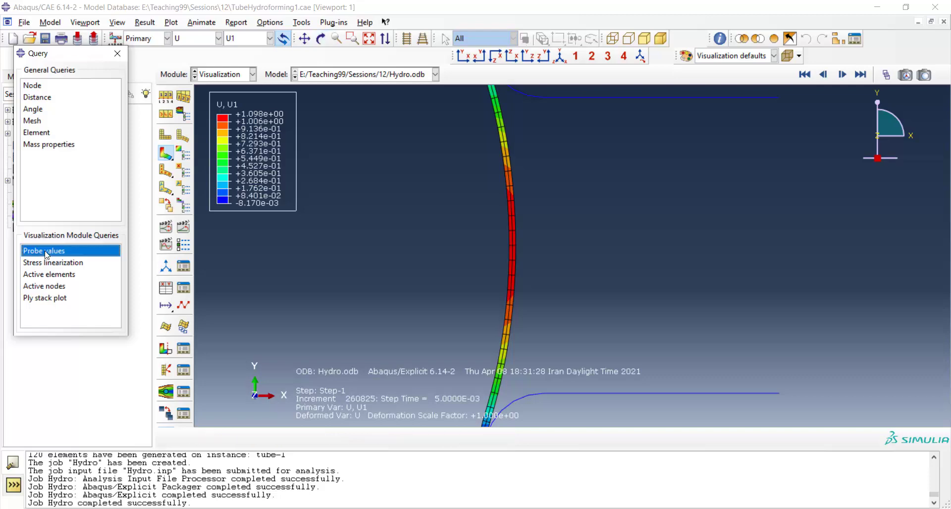
mouse_move(510, 248)
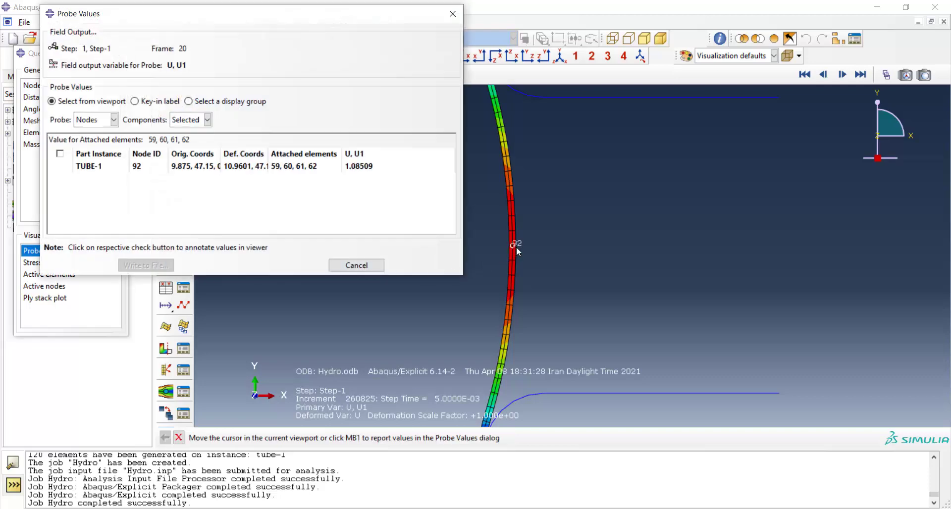
left_click(518, 247)
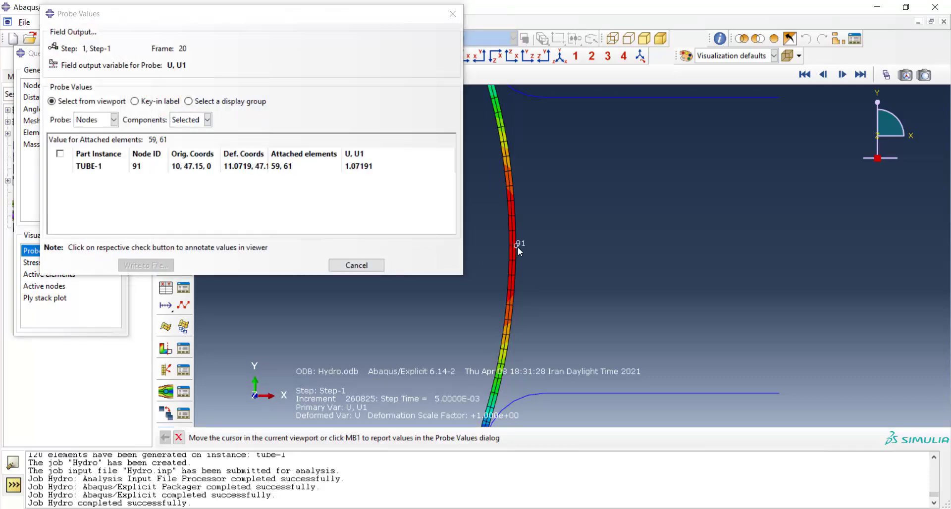